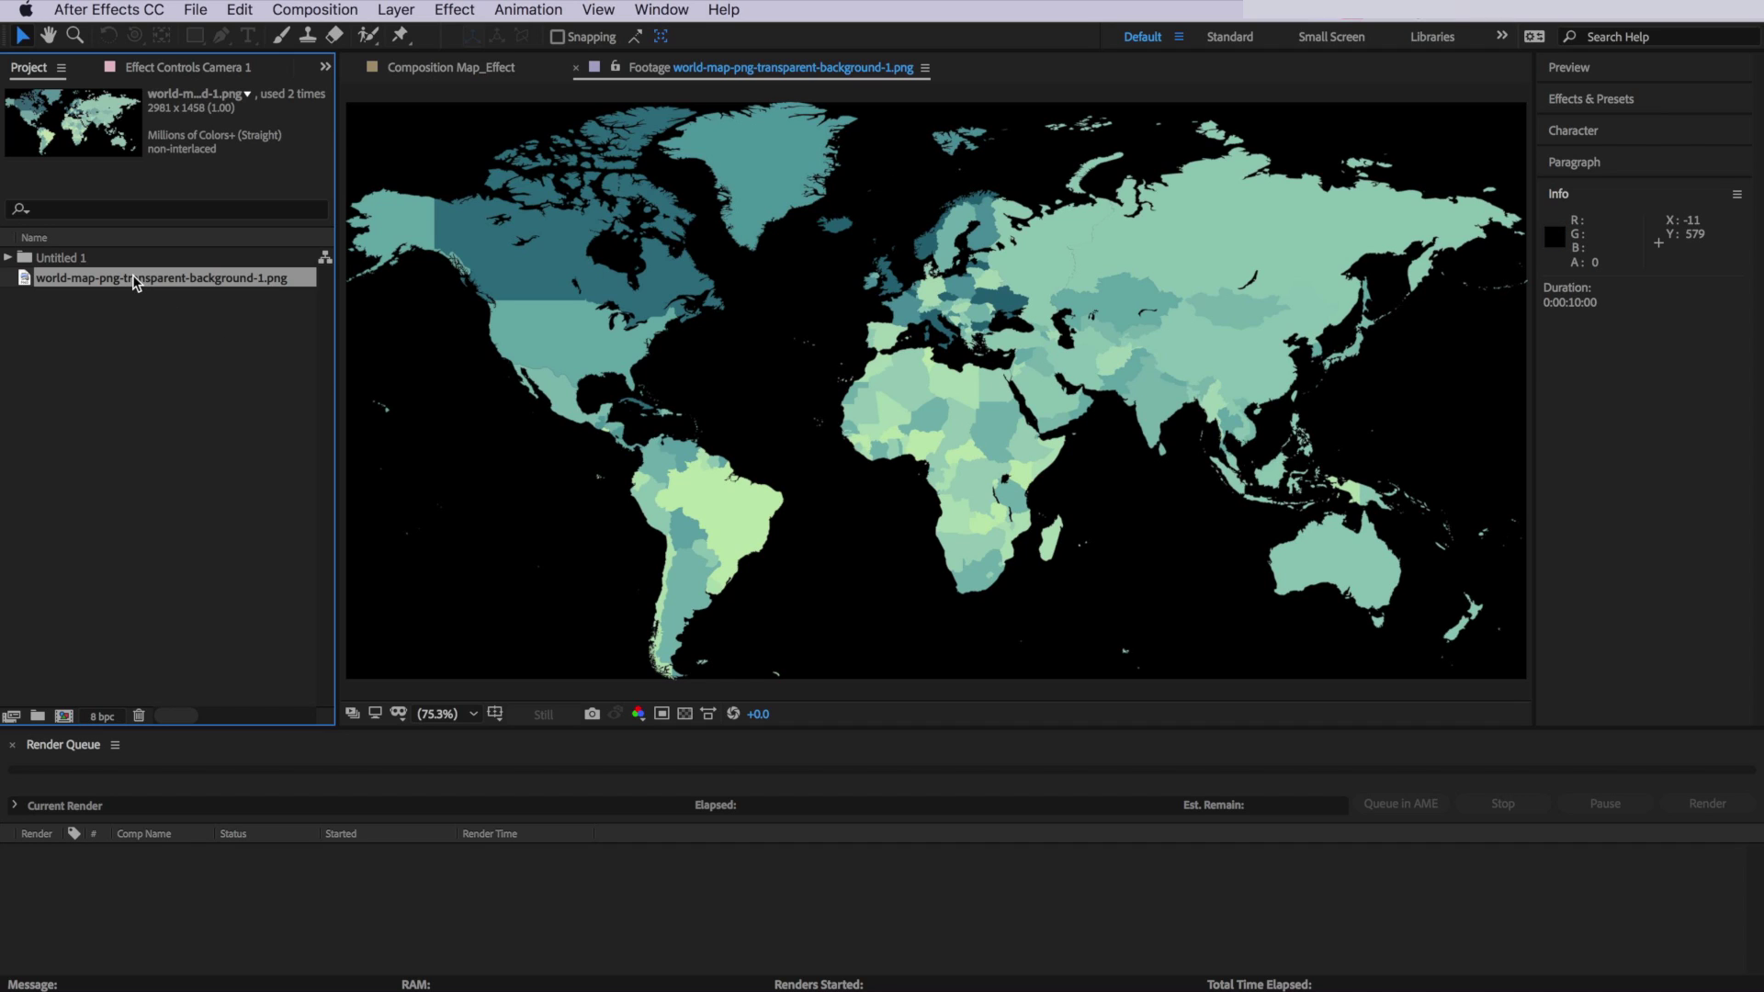
- Create a composition from the world map PNG and rename it Map
drag(81, 287, 70, 720)
drag(70, 721, 70, 721)
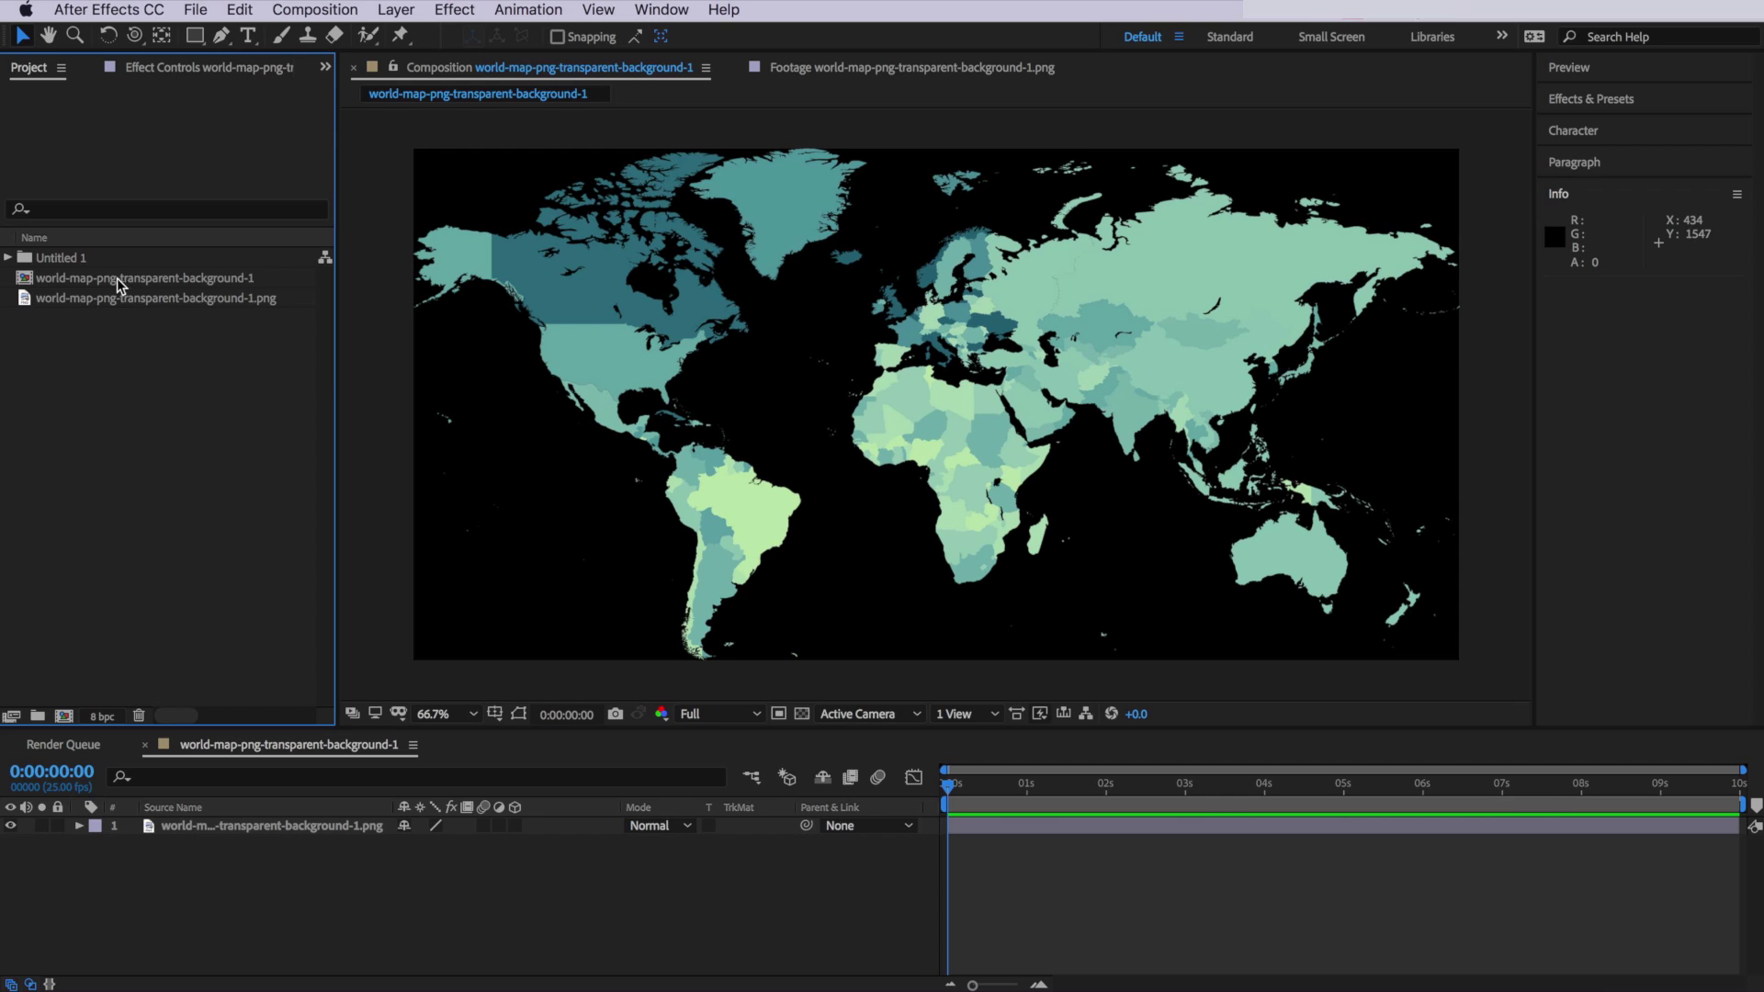
right_click(109, 274)
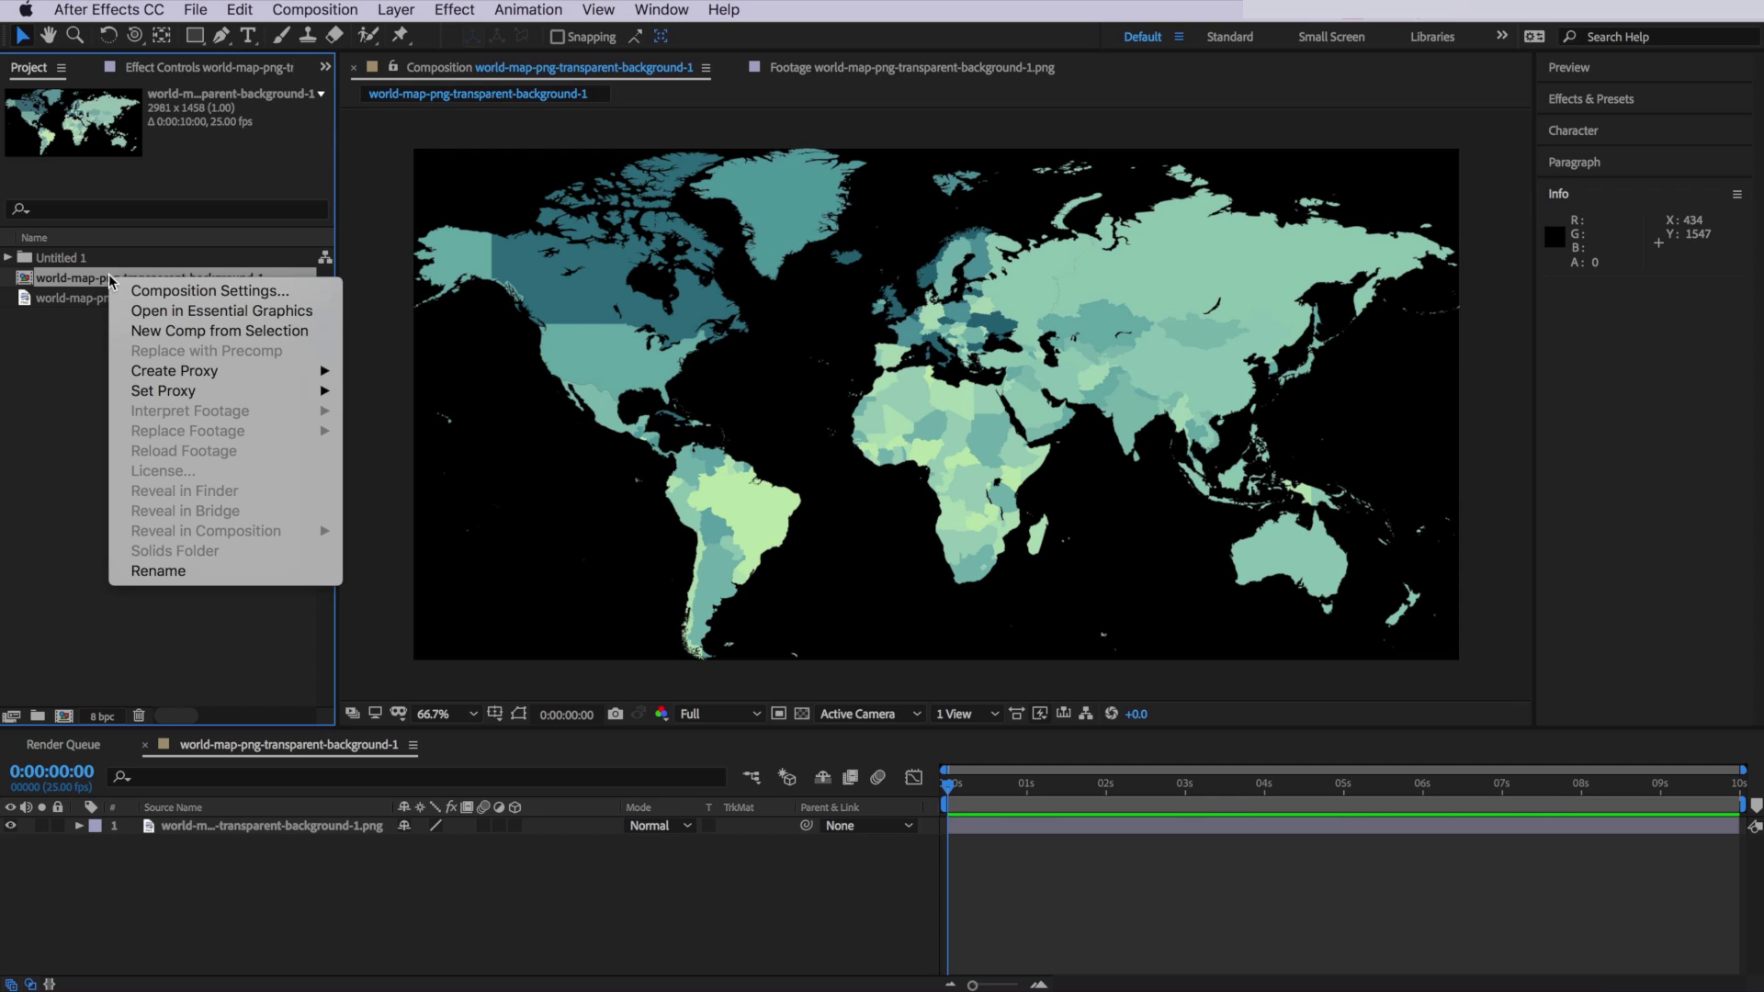
click(173, 569)
text(M)
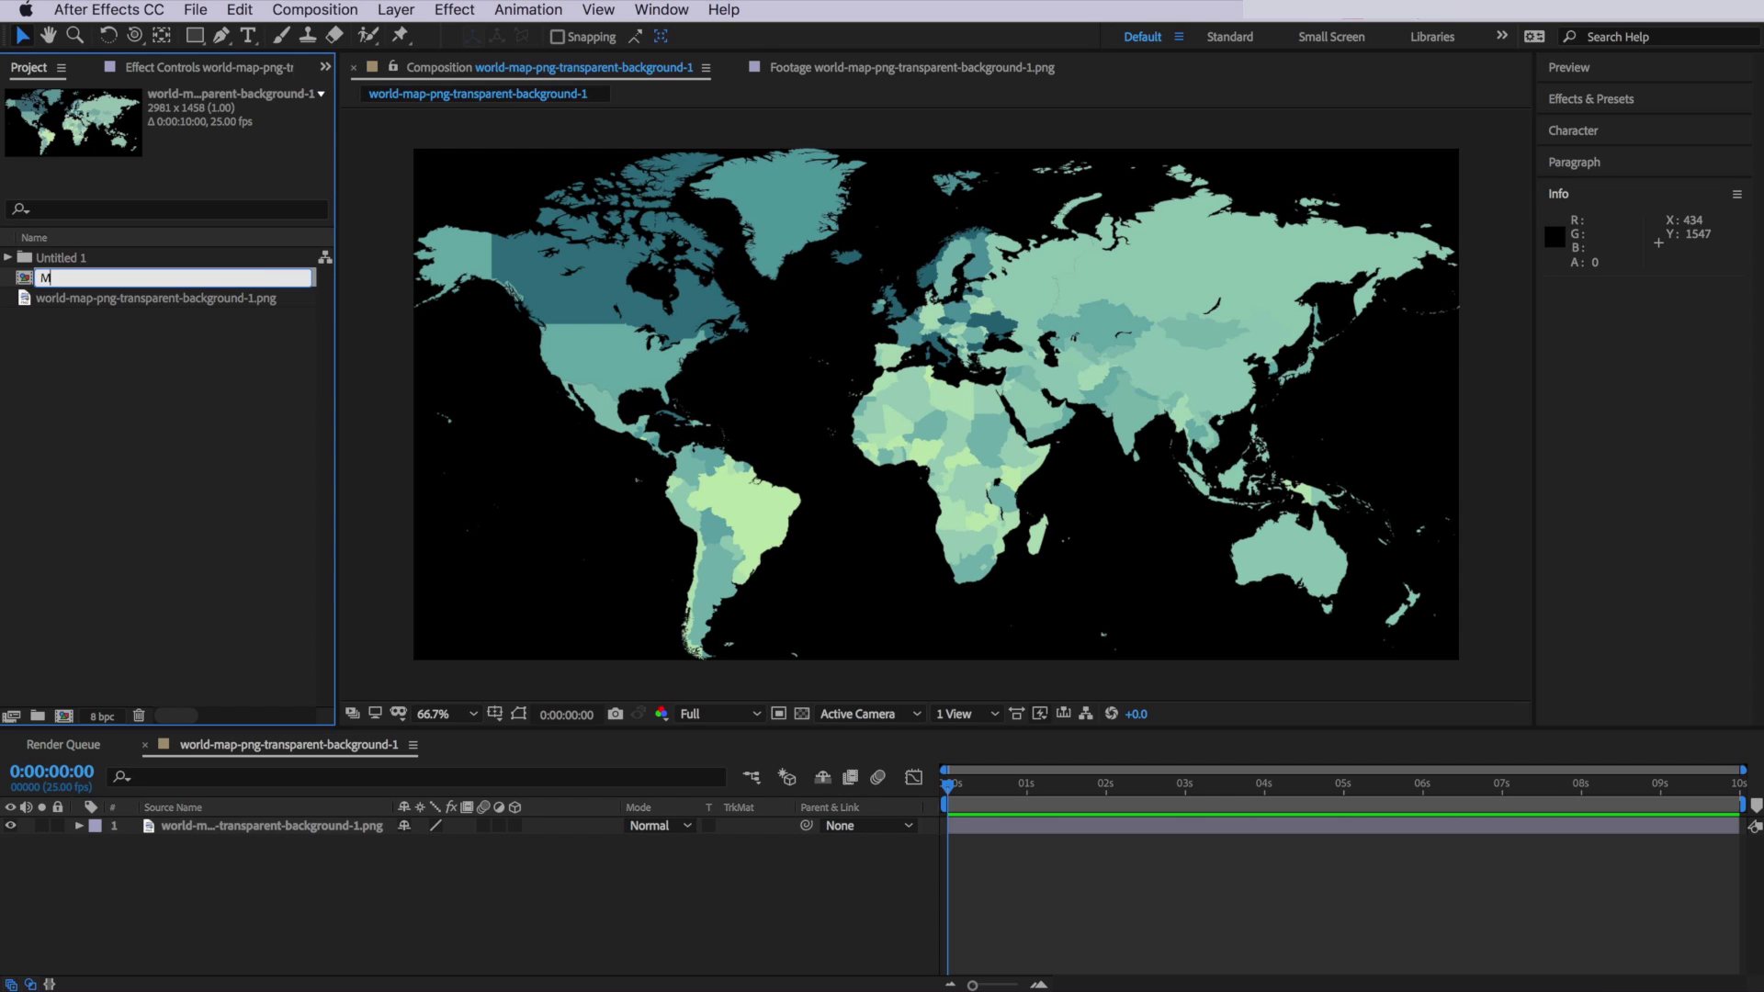
text(ap)
key(Return)
- Create a new composition named Main Comp using the HDTV 1080 25 preset
right_click(70, 368)
click(145, 380)
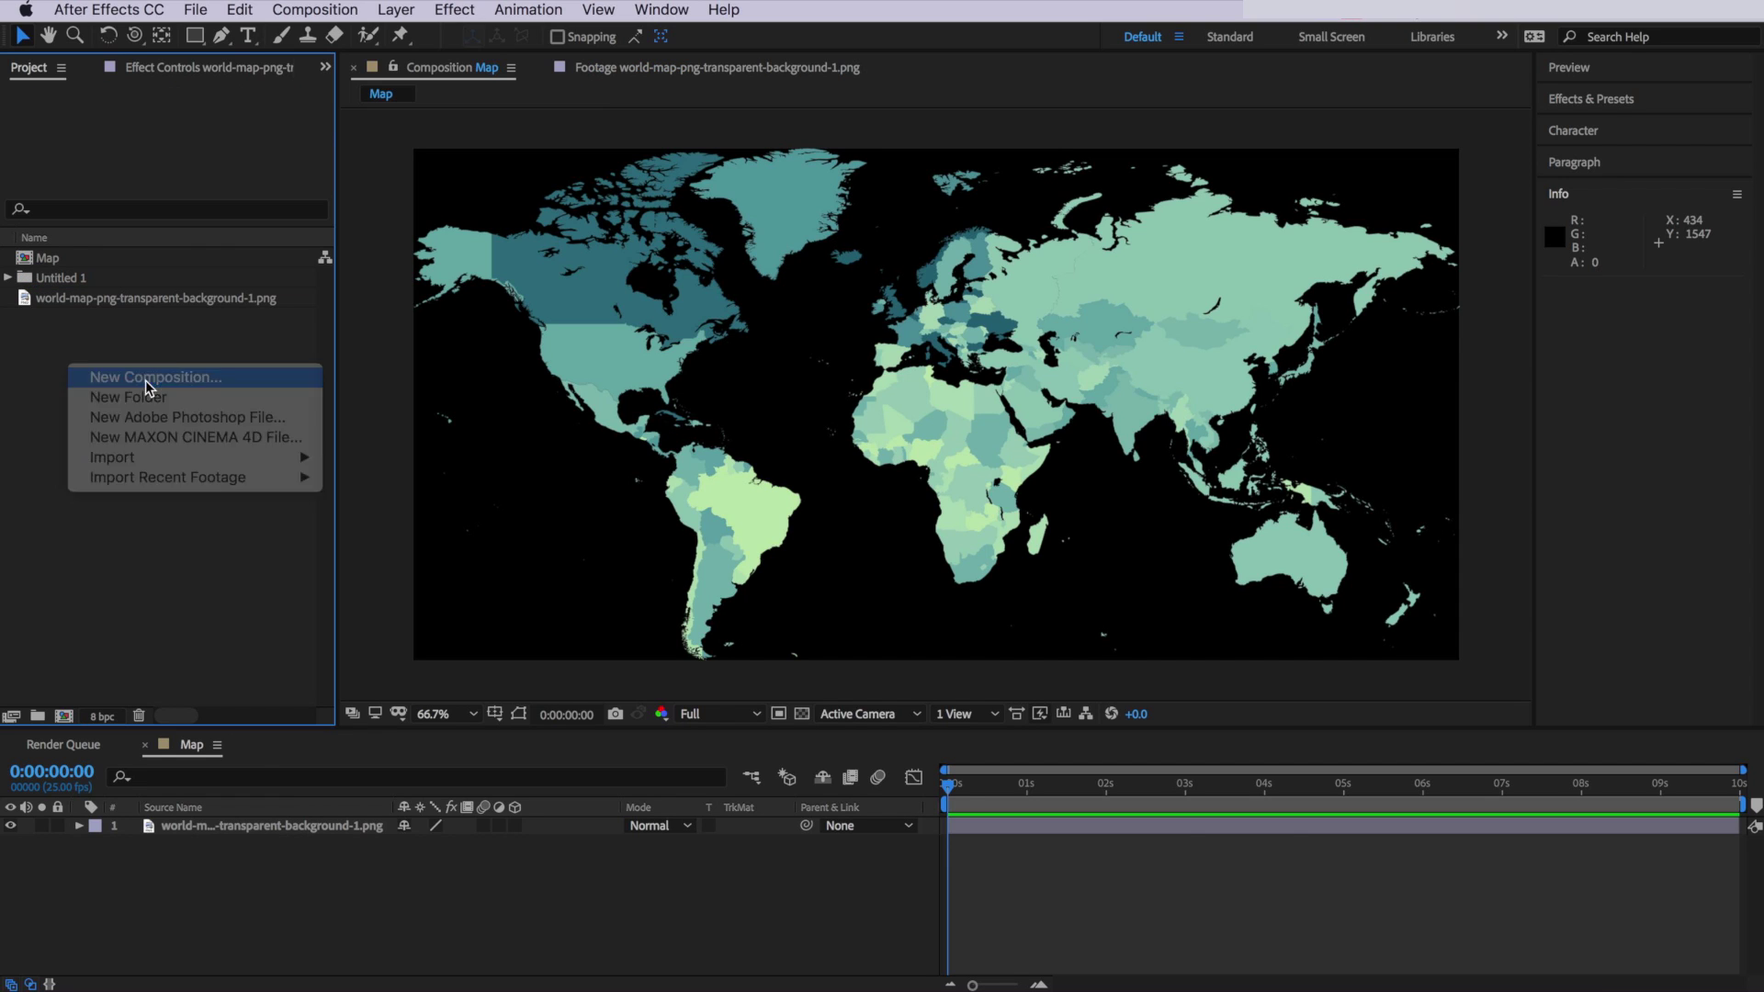
drag(292, 128, 361, 169)
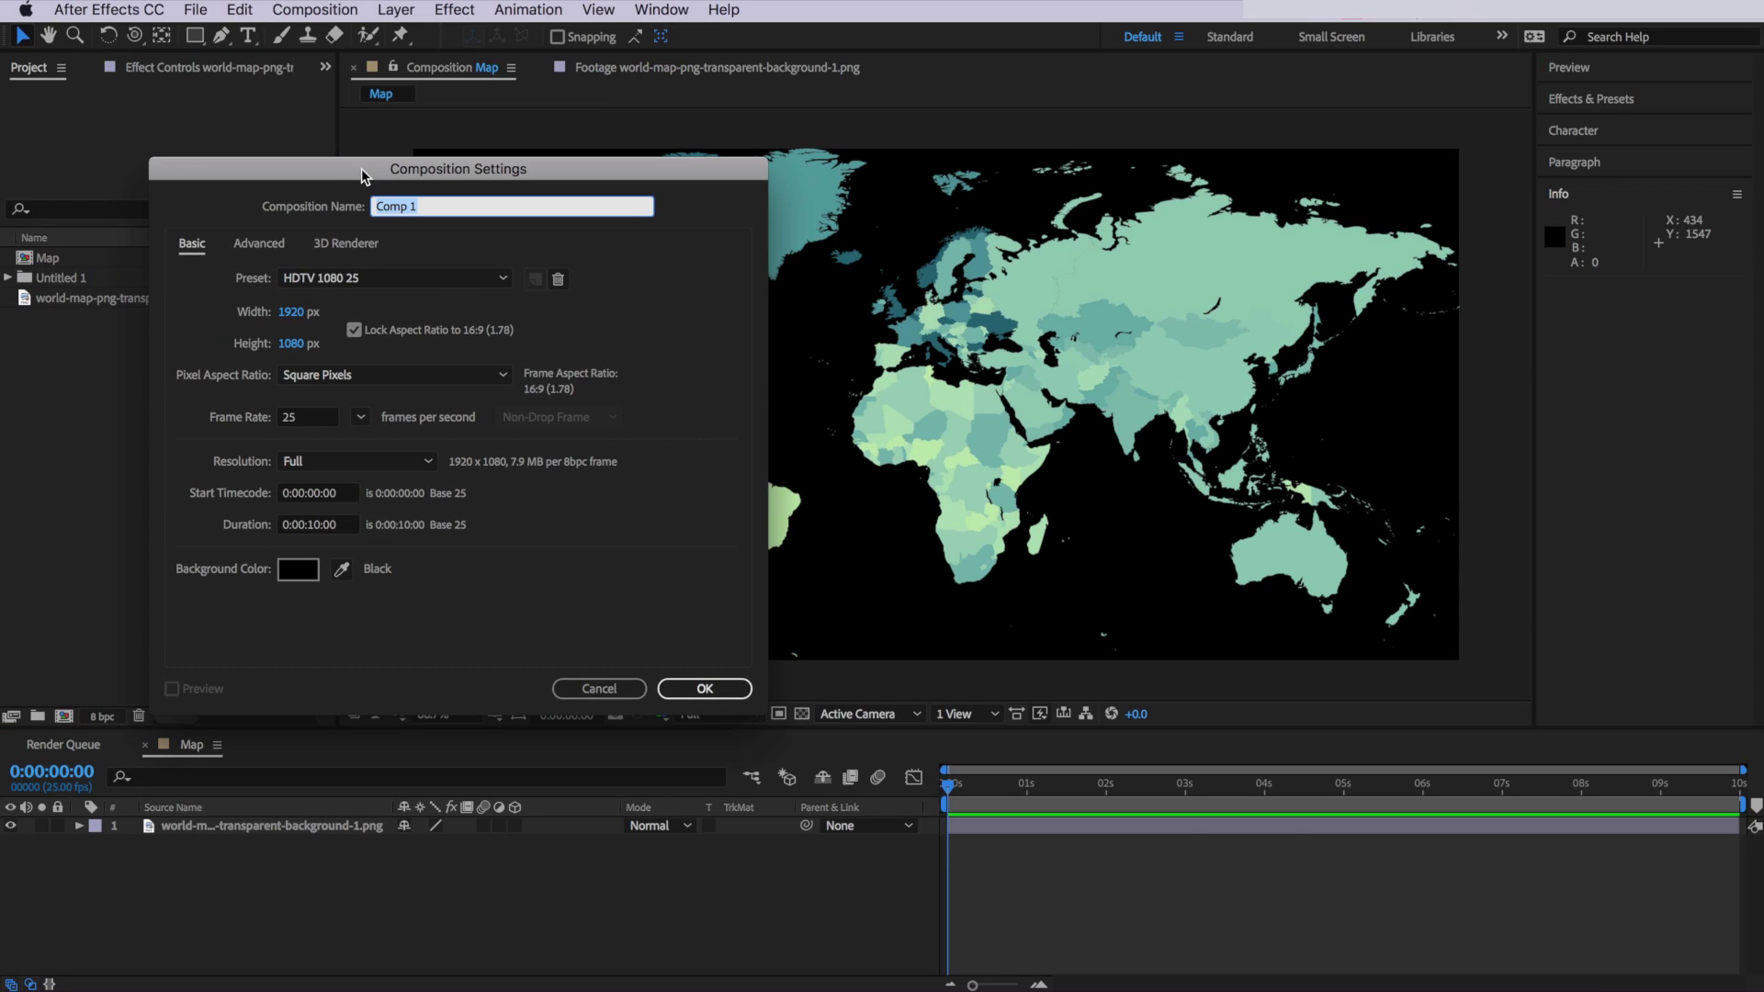
text(Main Comp)
click(376, 277)
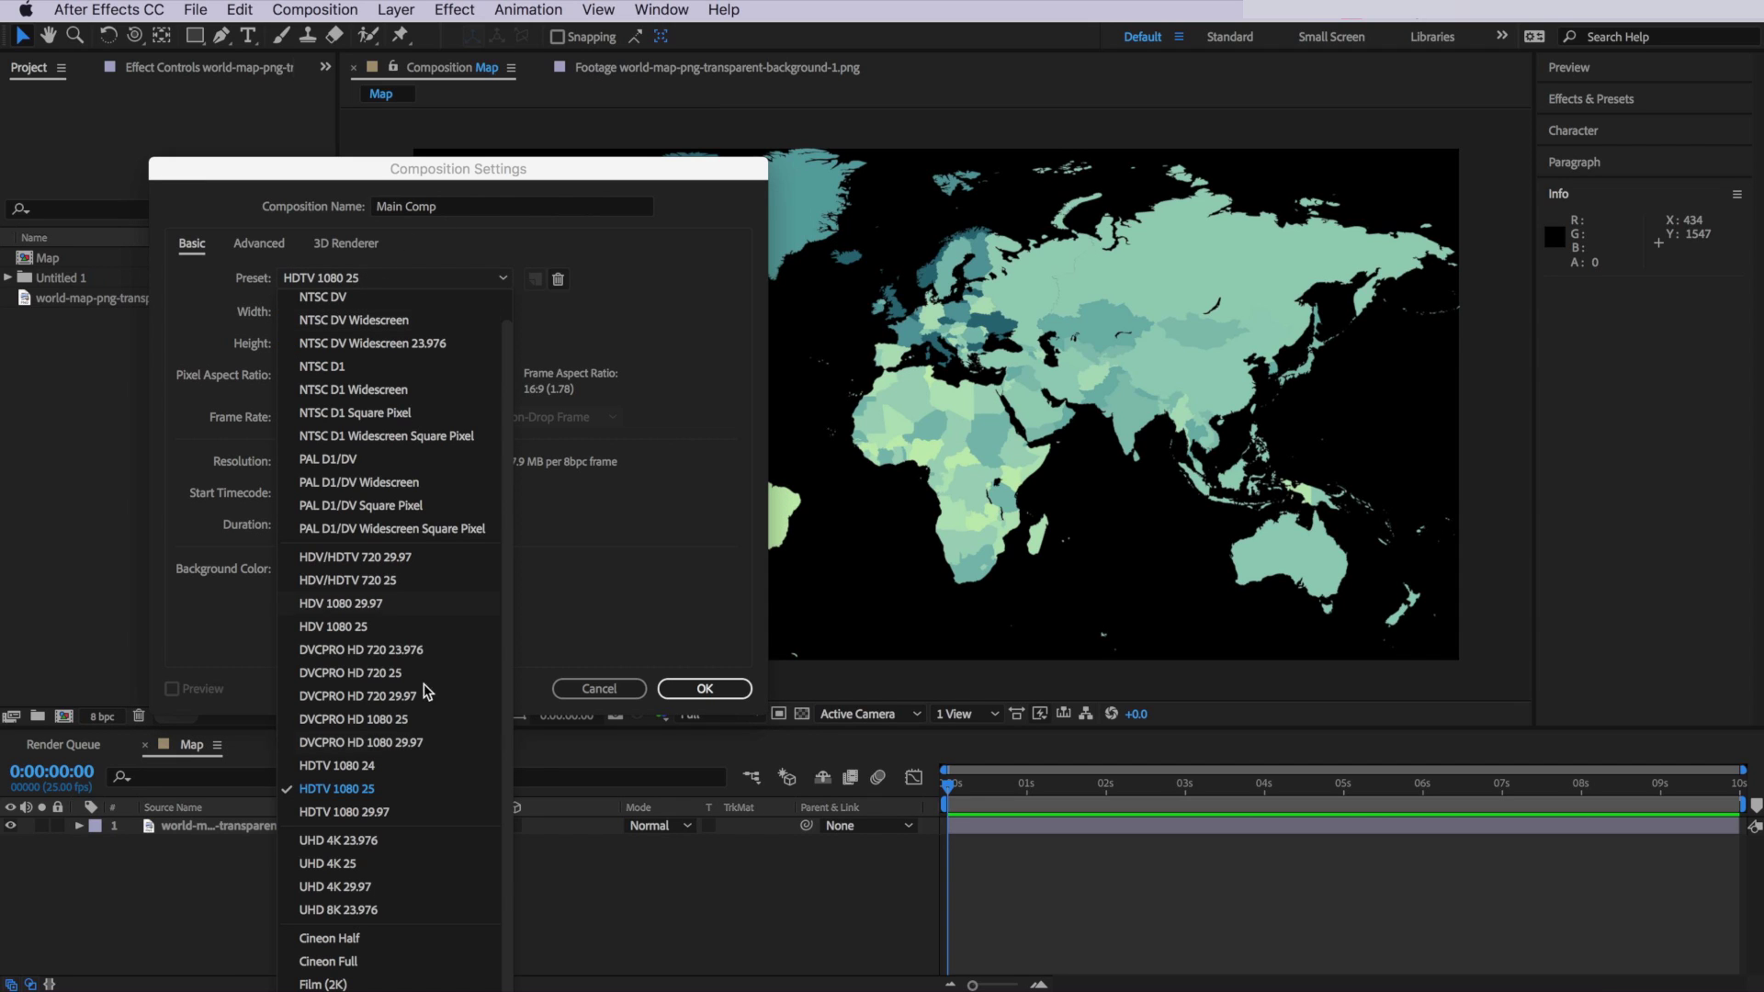
click(390, 792)
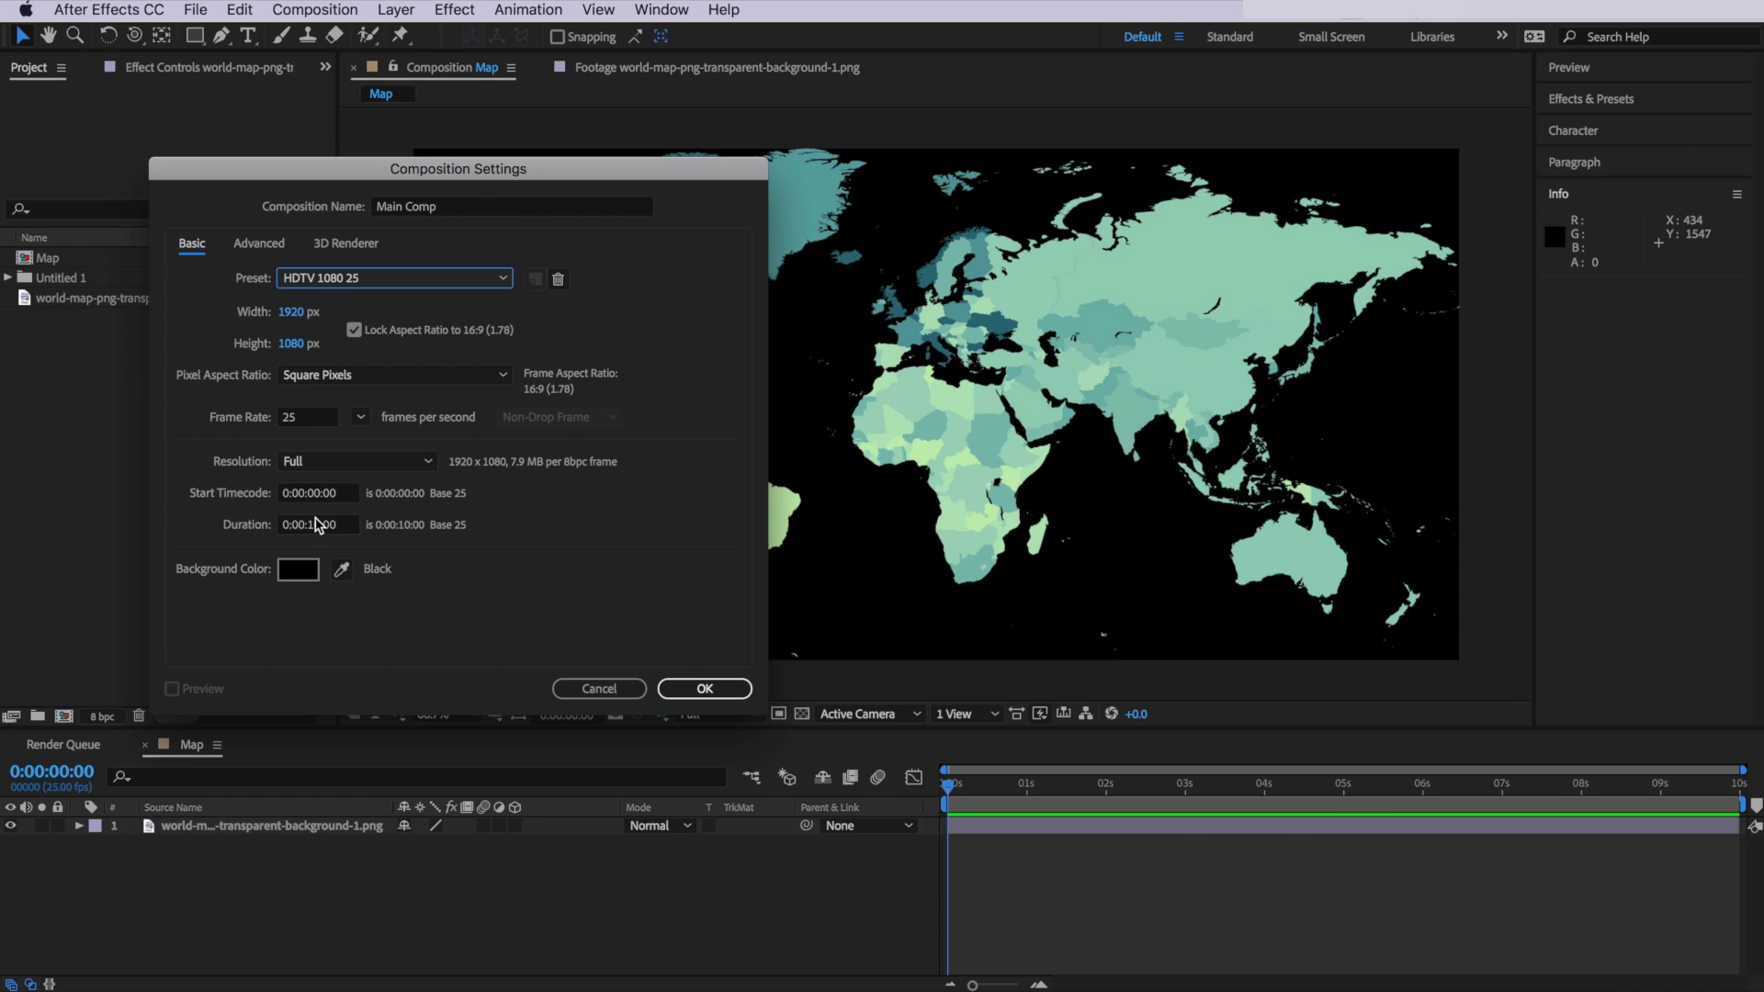
click(705, 689)
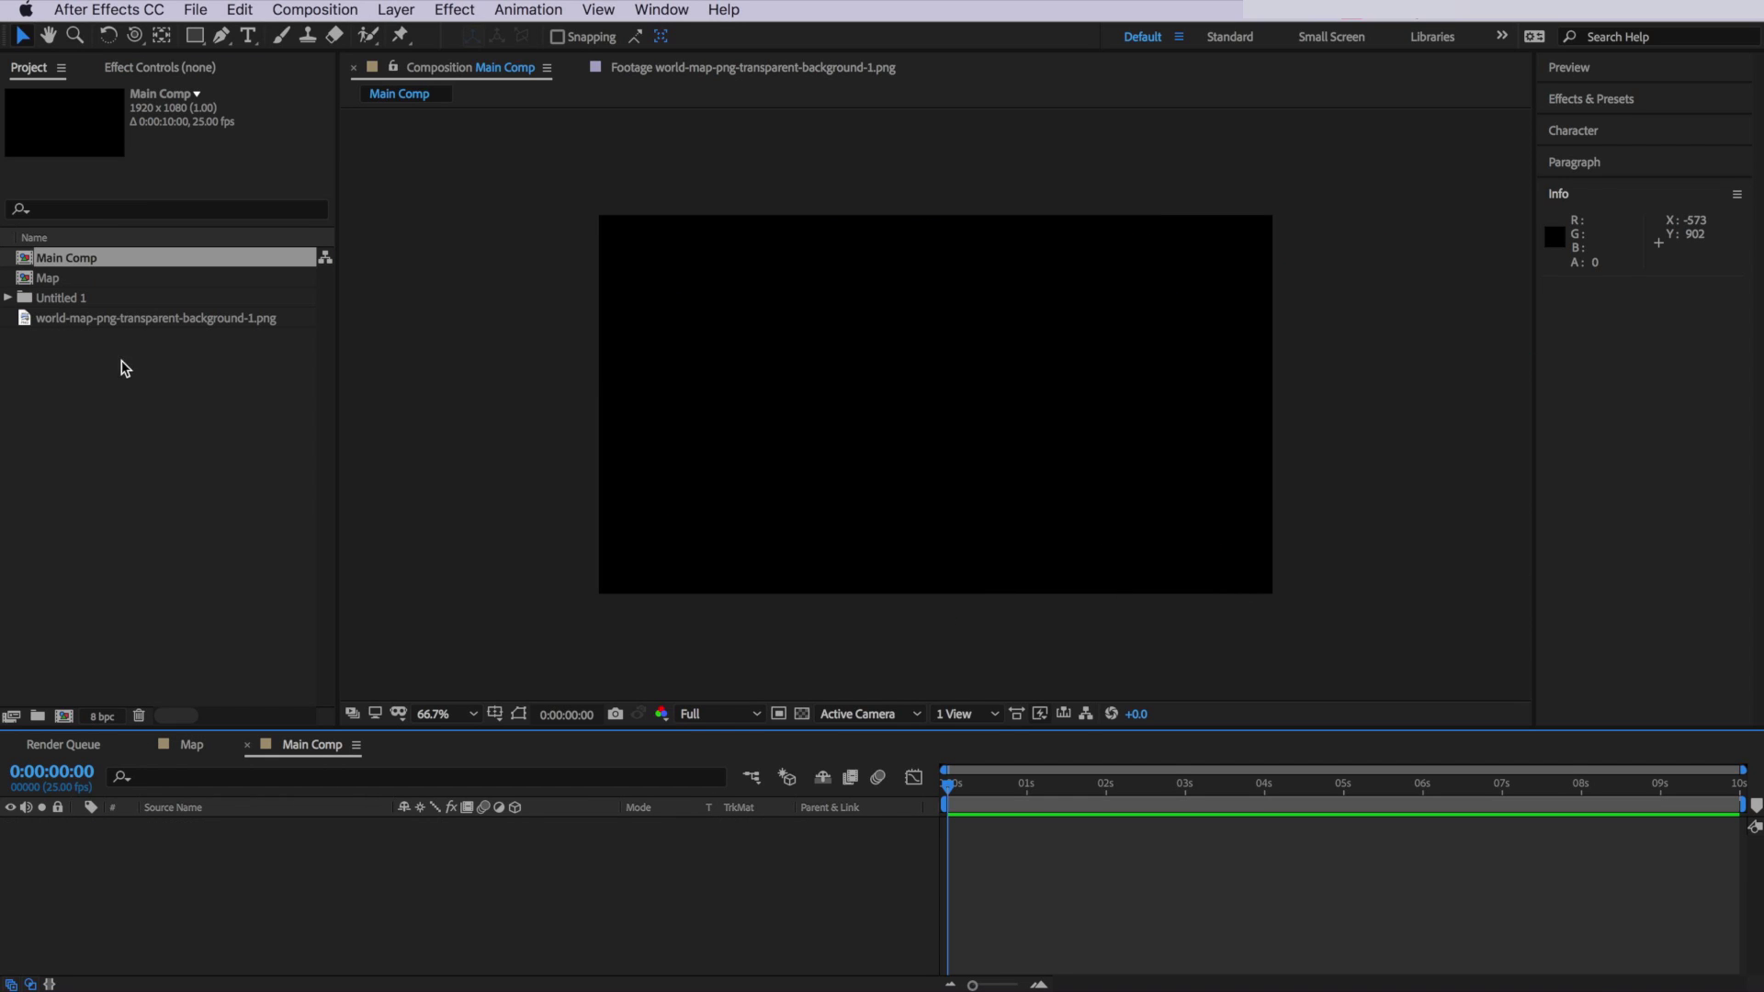
- Place the Map comp and world map PNG into Main Comp and make both 3D
click(73, 279)
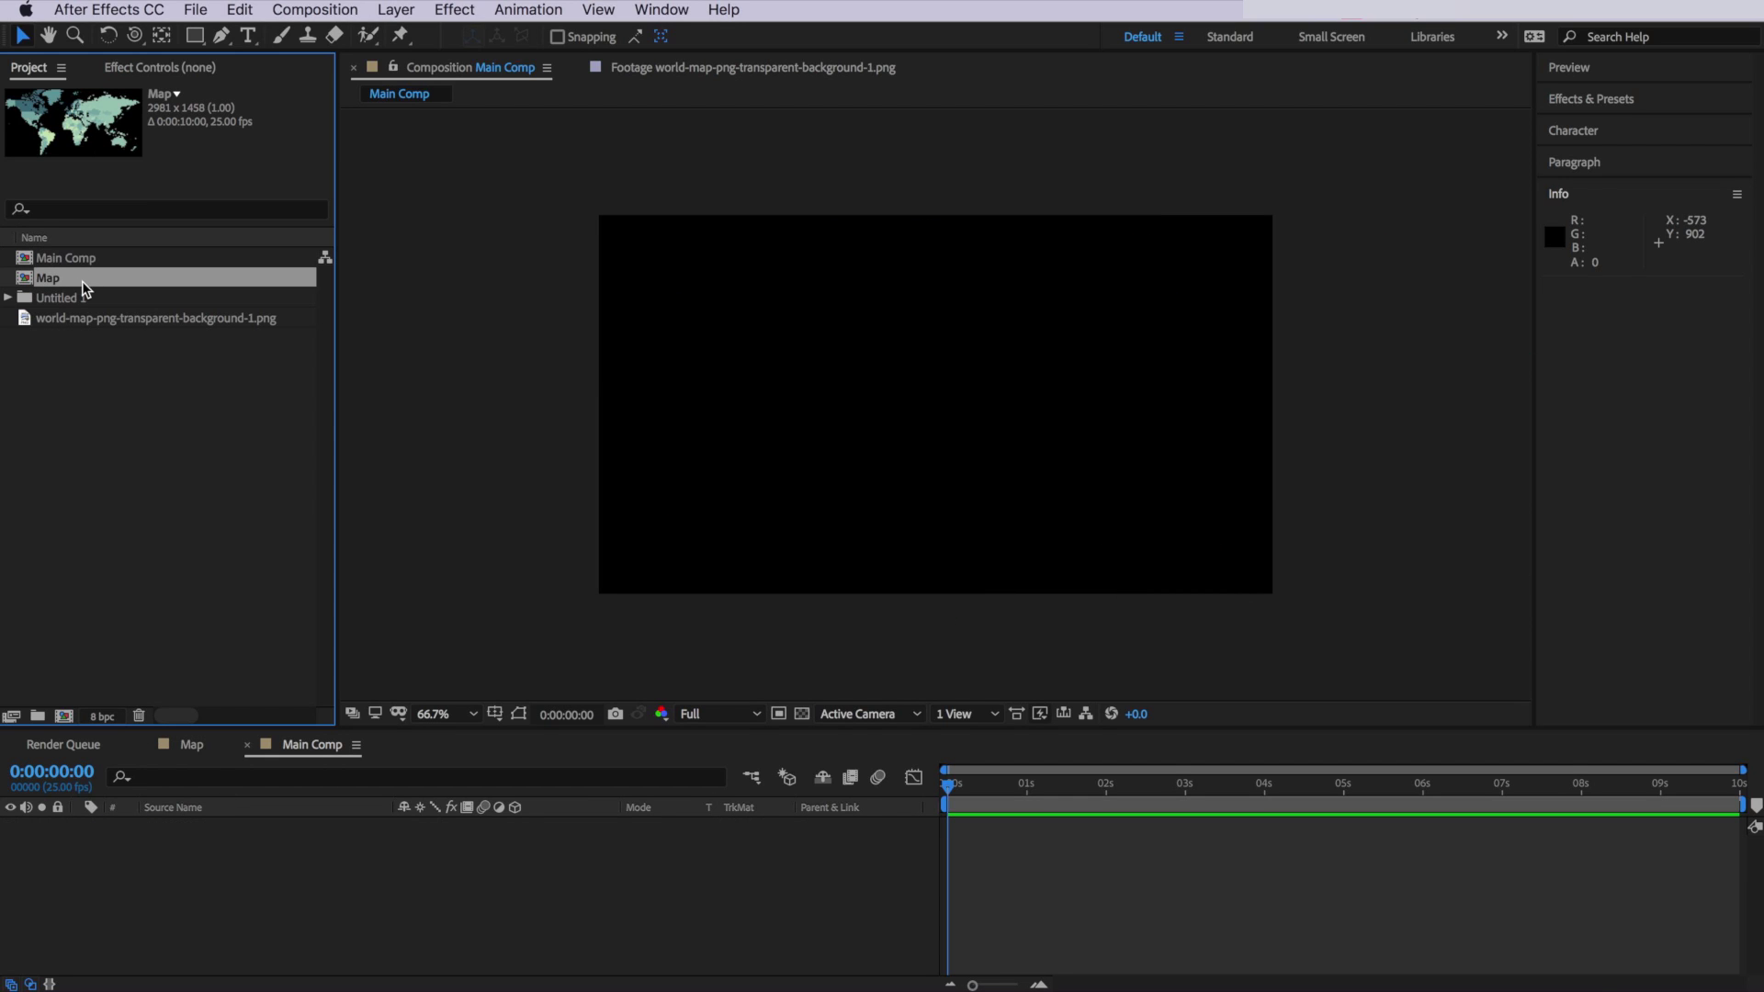
drag(73, 270, 230, 839)
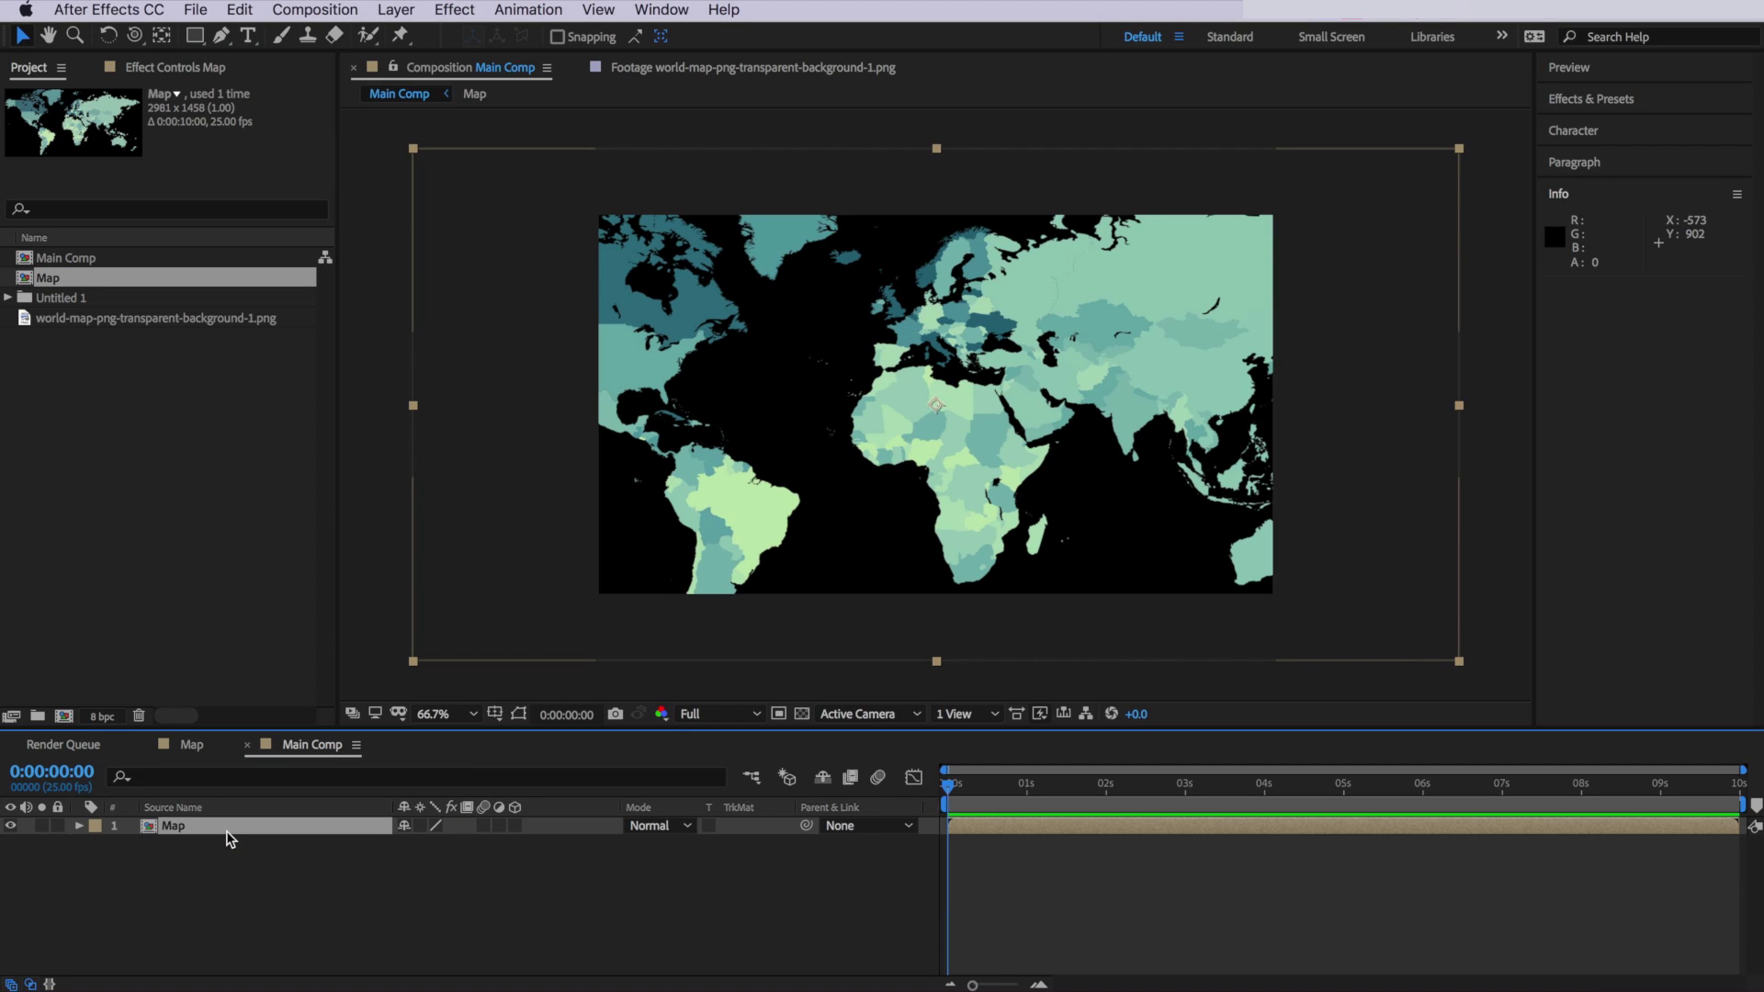
click(413, 405)
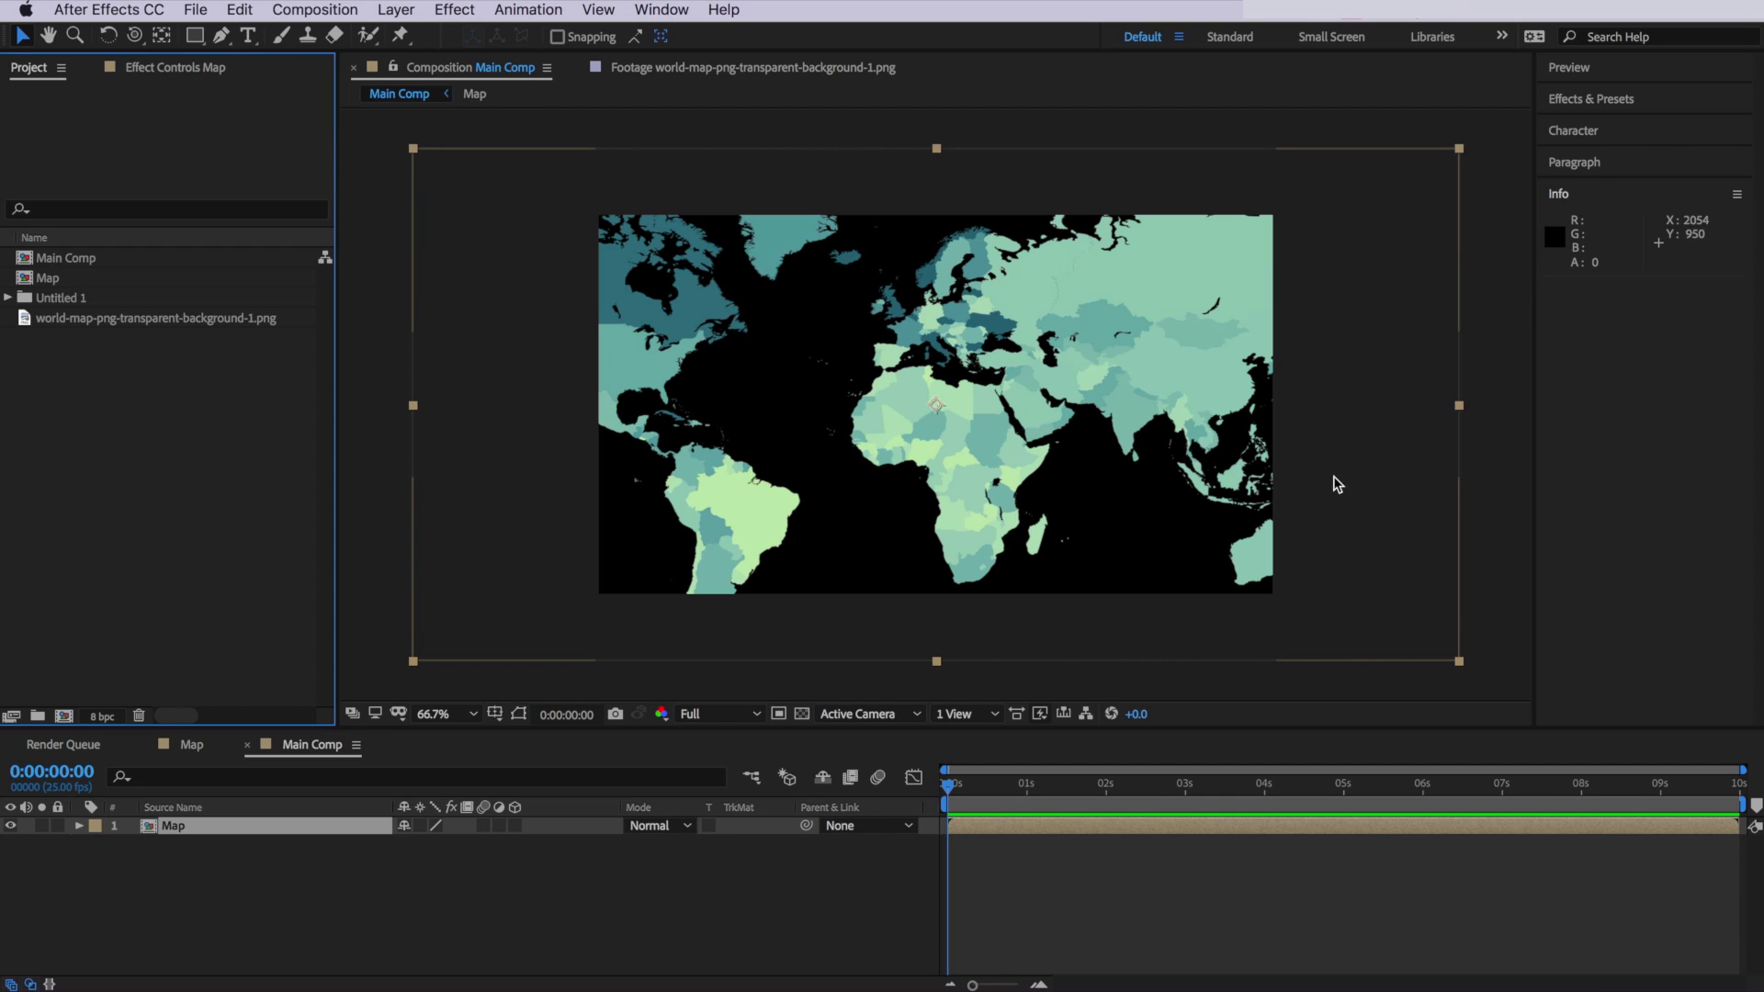
click(57, 319)
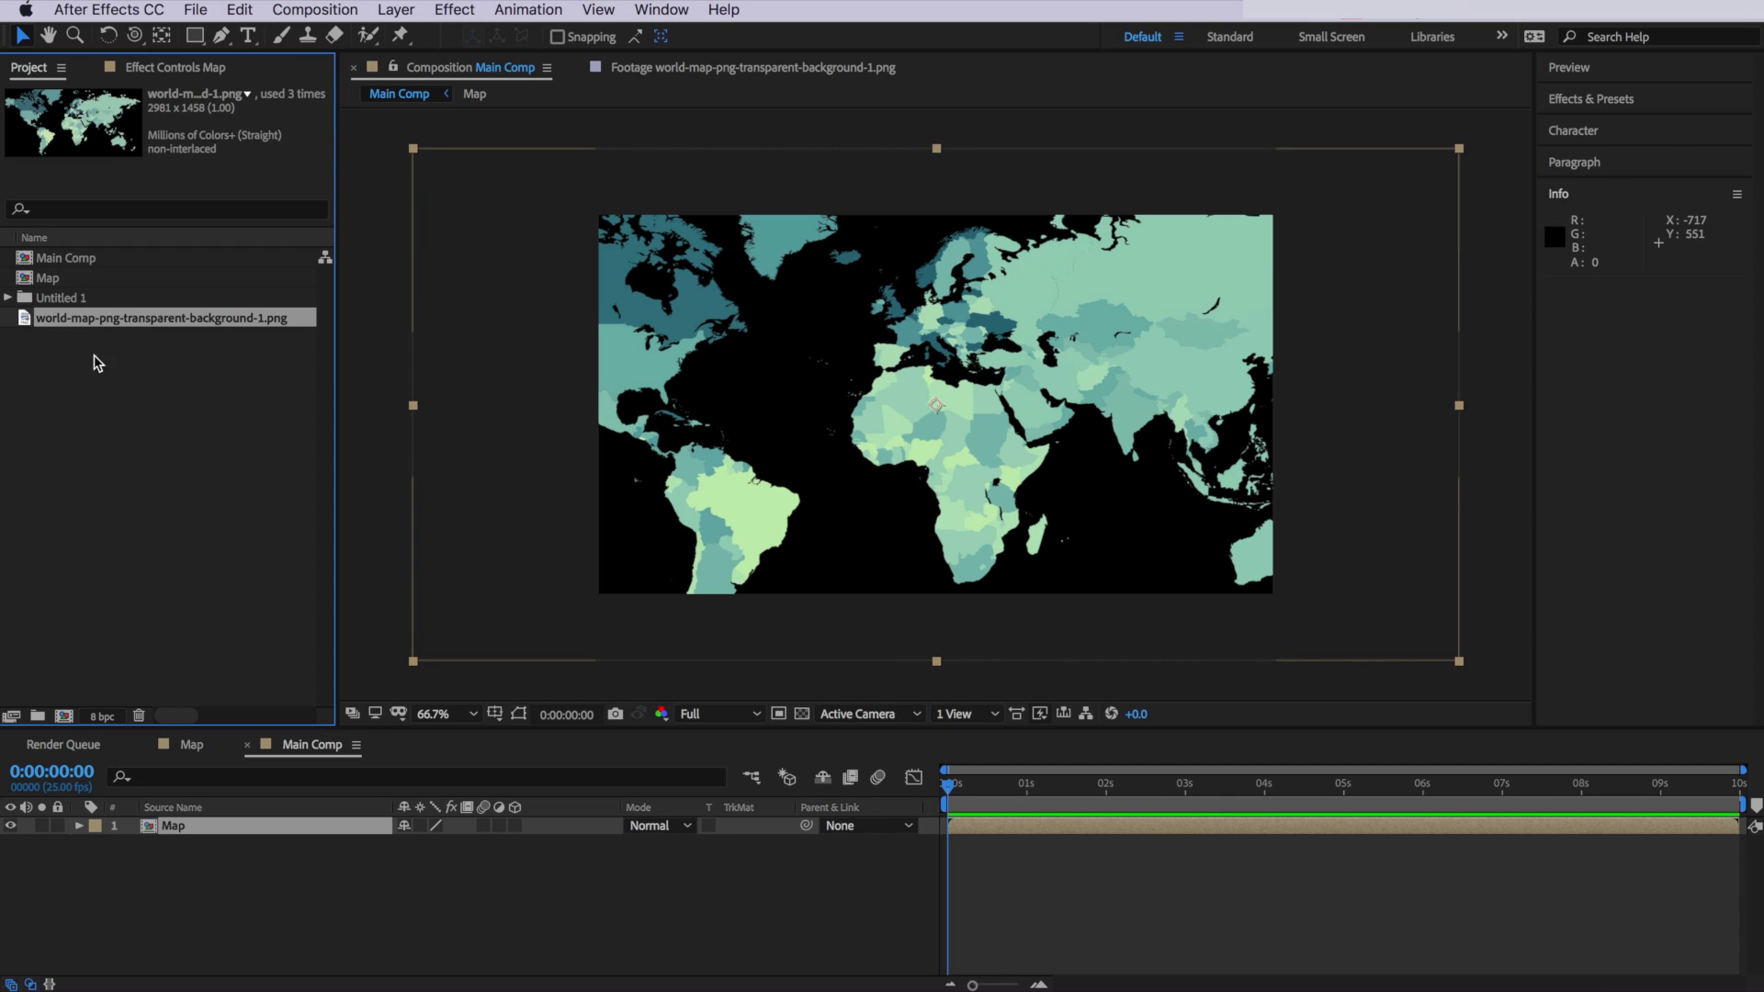
drag(109, 334, 202, 854)
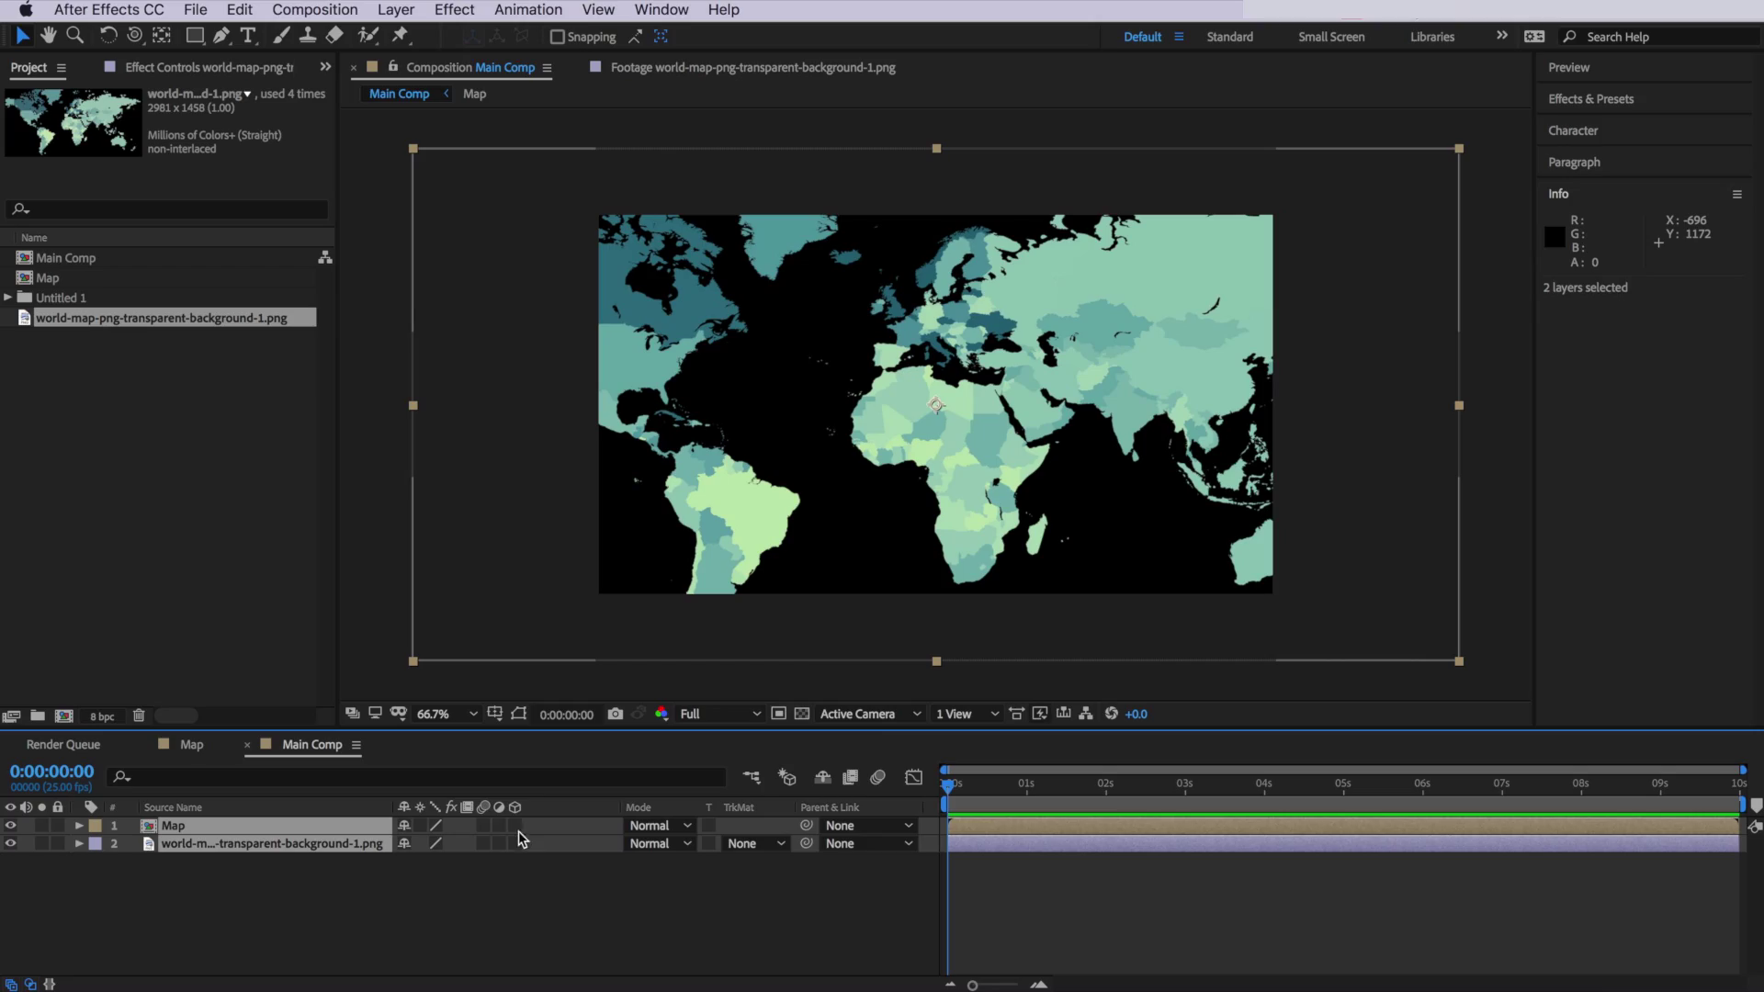
click(513, 827)
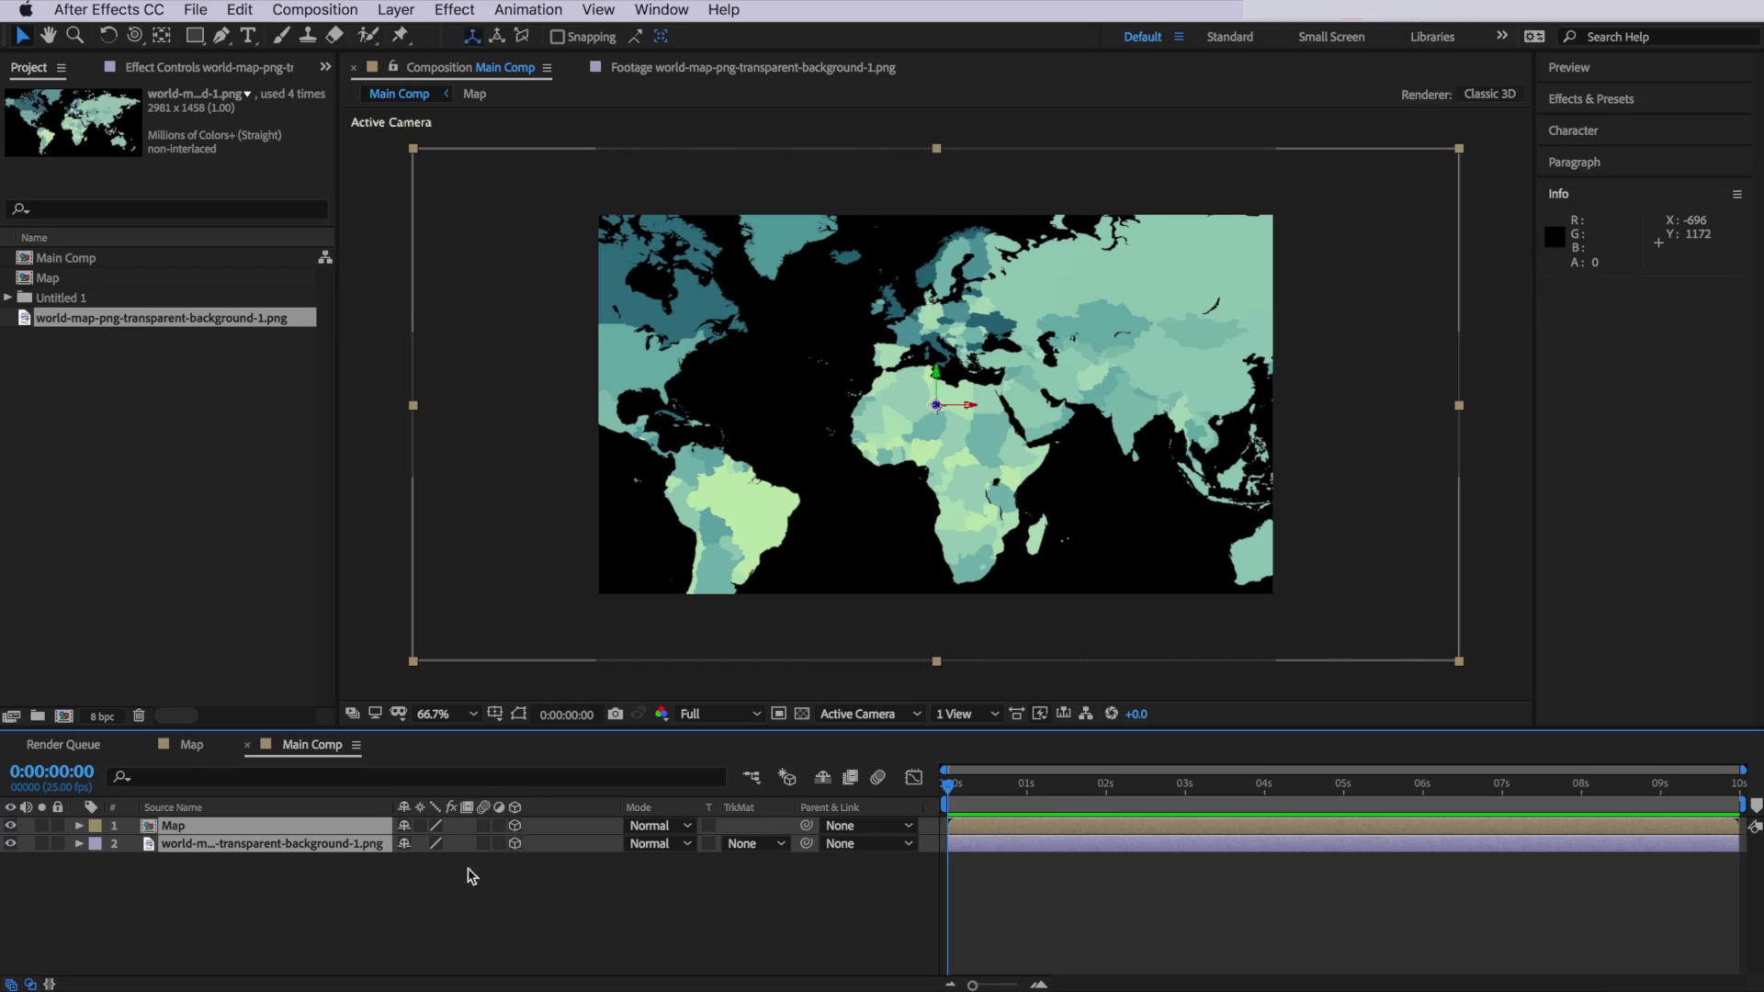
click(166, 555)
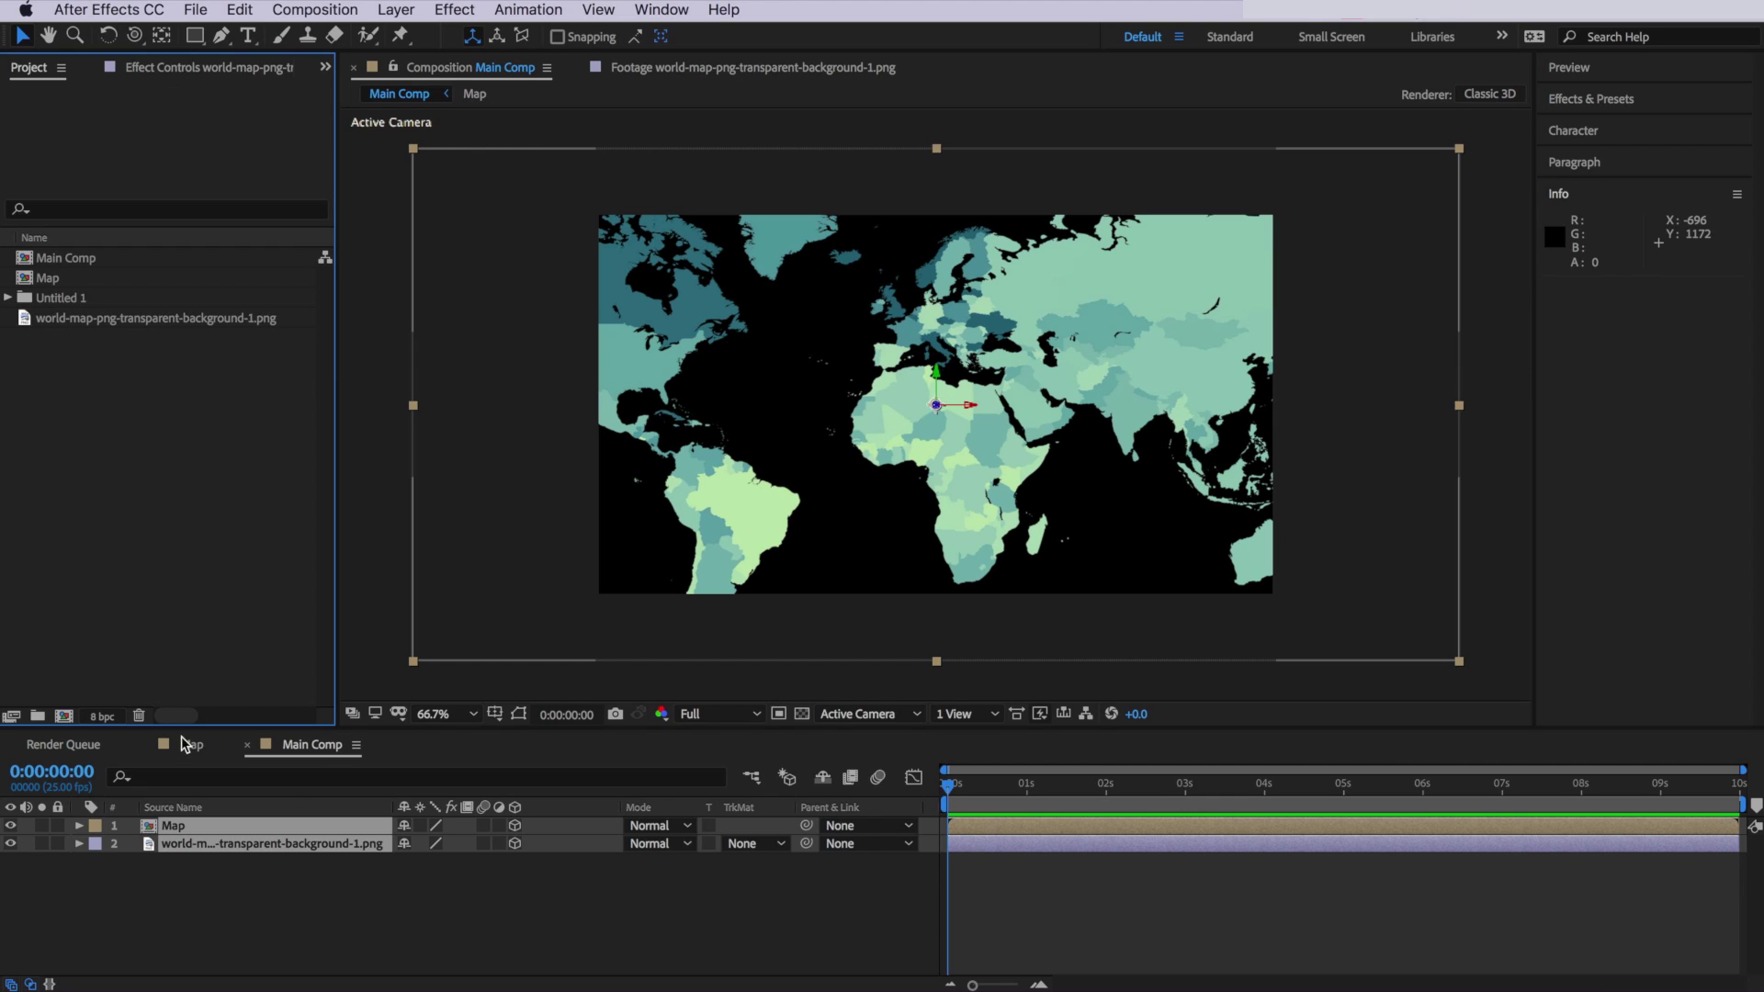
- Add a new Camera 1 layer with the 50mm preset
right_click(204, 894)
mouse_move(253, 786)
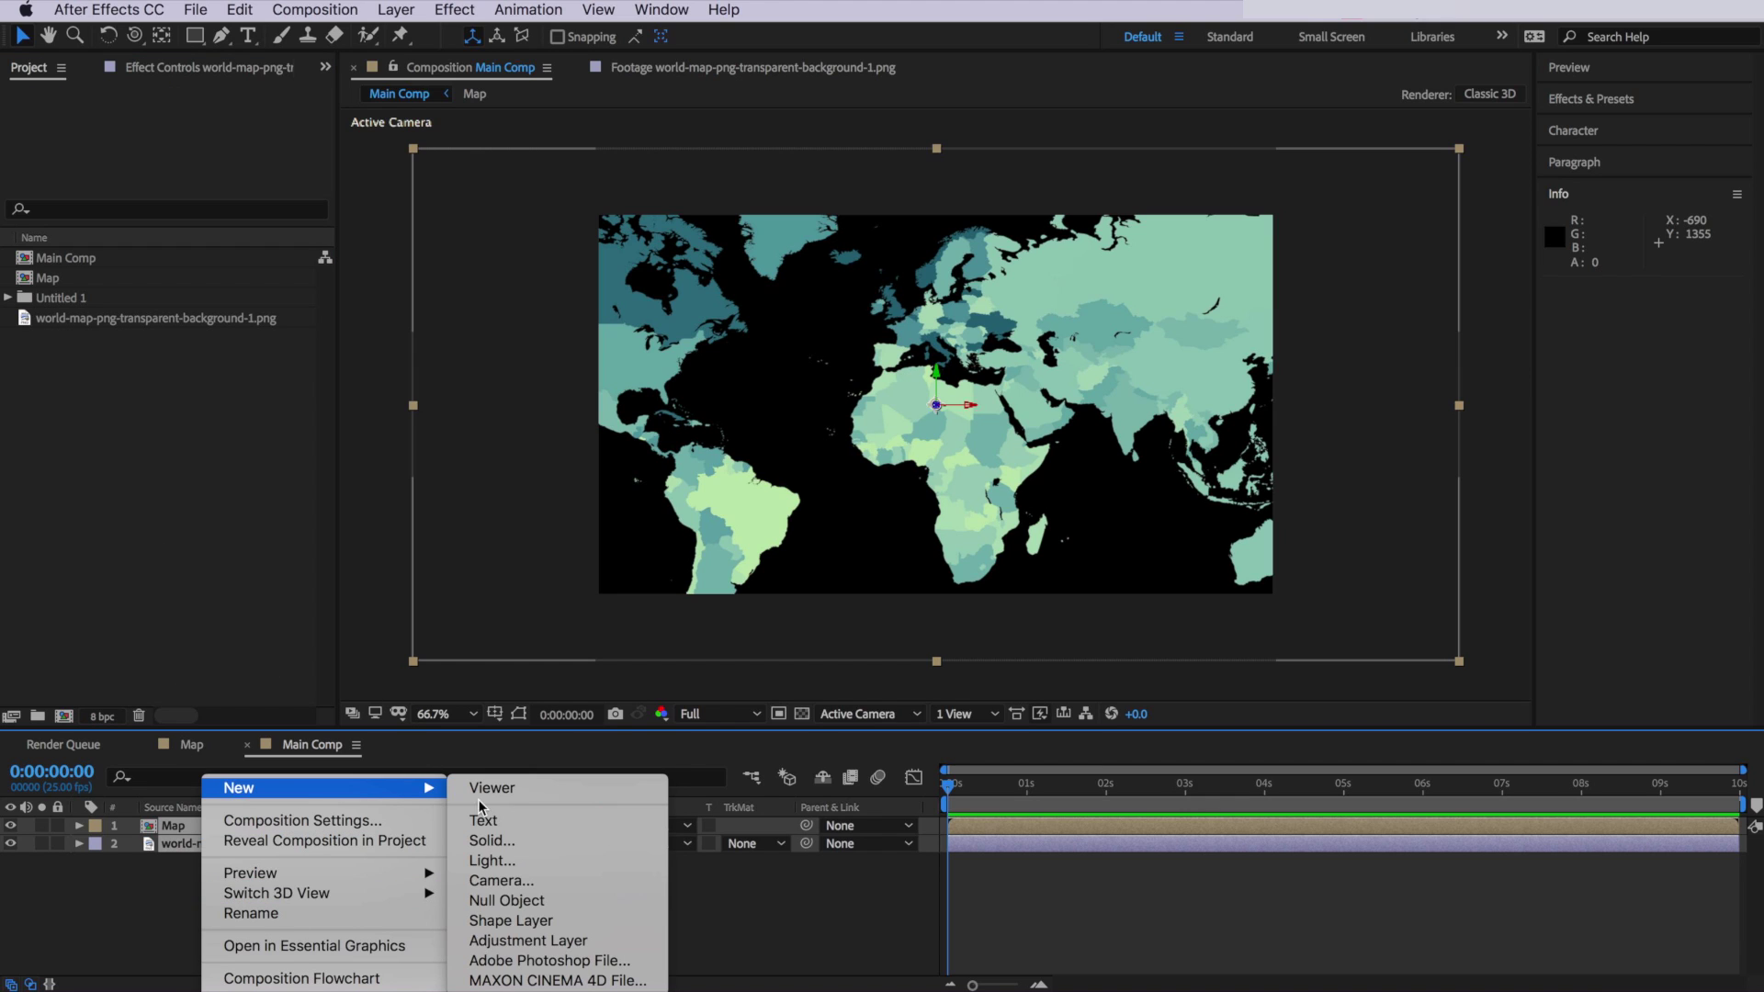
click(531, 882)
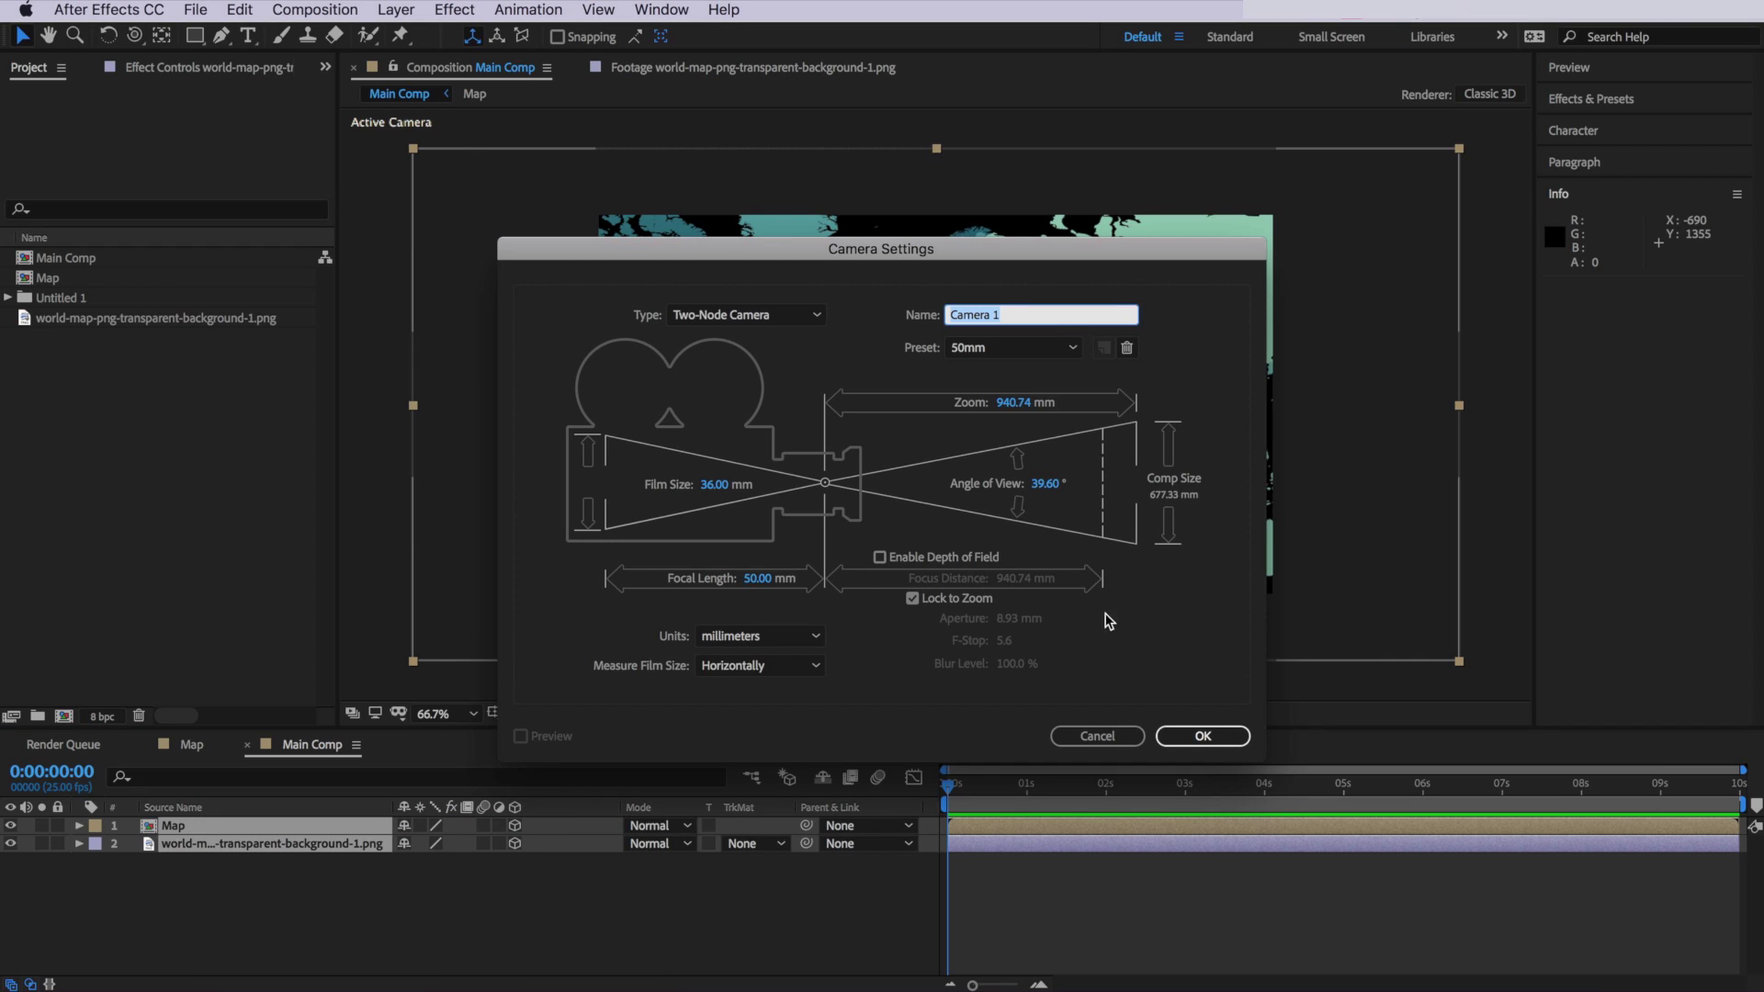
click(1034, 351)
click(1020, 347)
click(1199, 736)
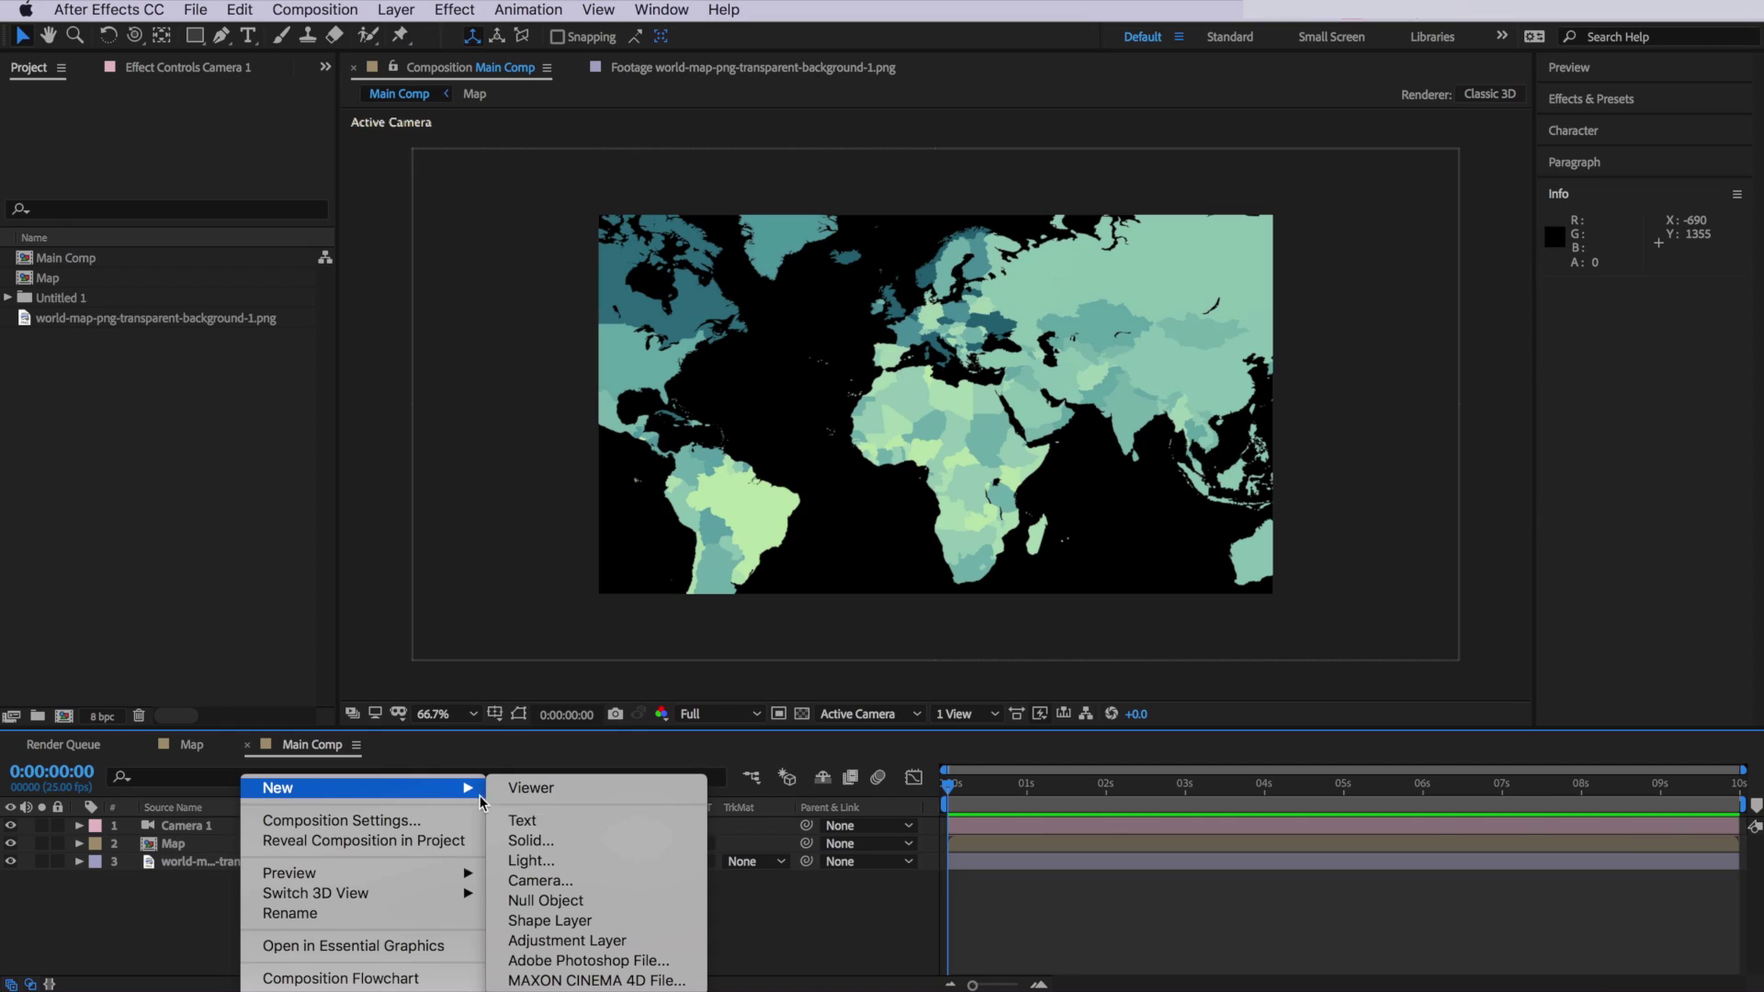
- Add a #081A37 dark royal blue solid and move it beneath the map layers
click(552, 840)
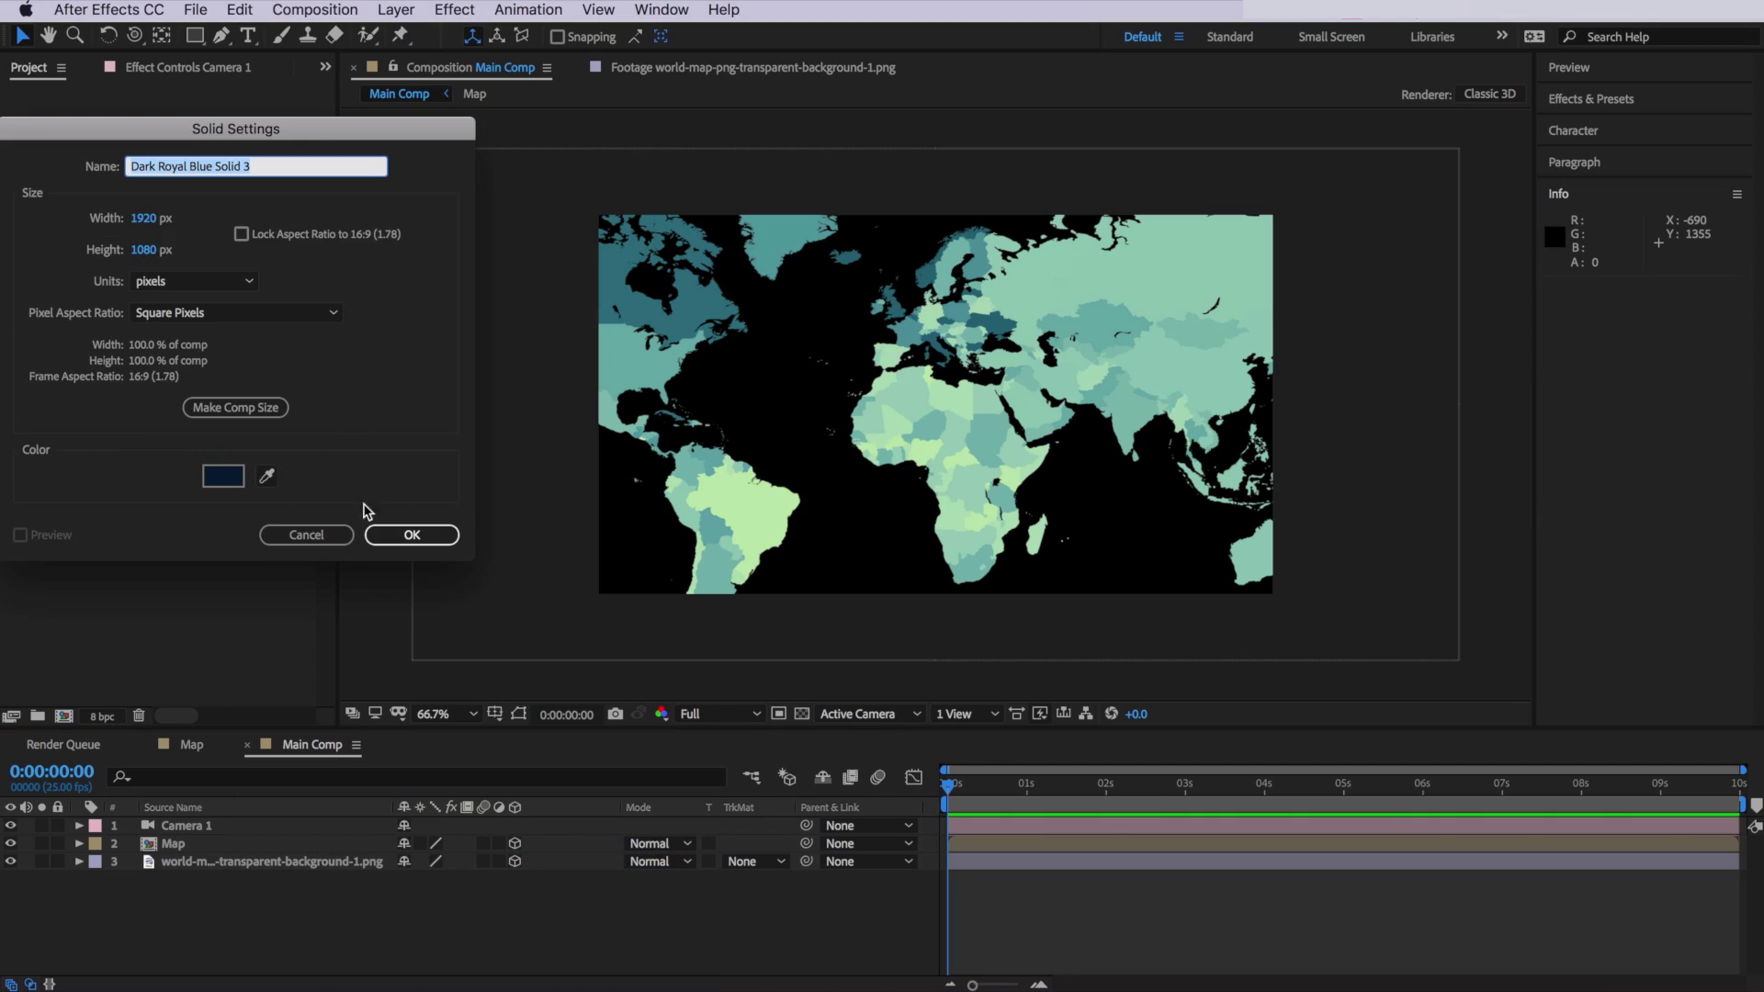
click(223, 476)
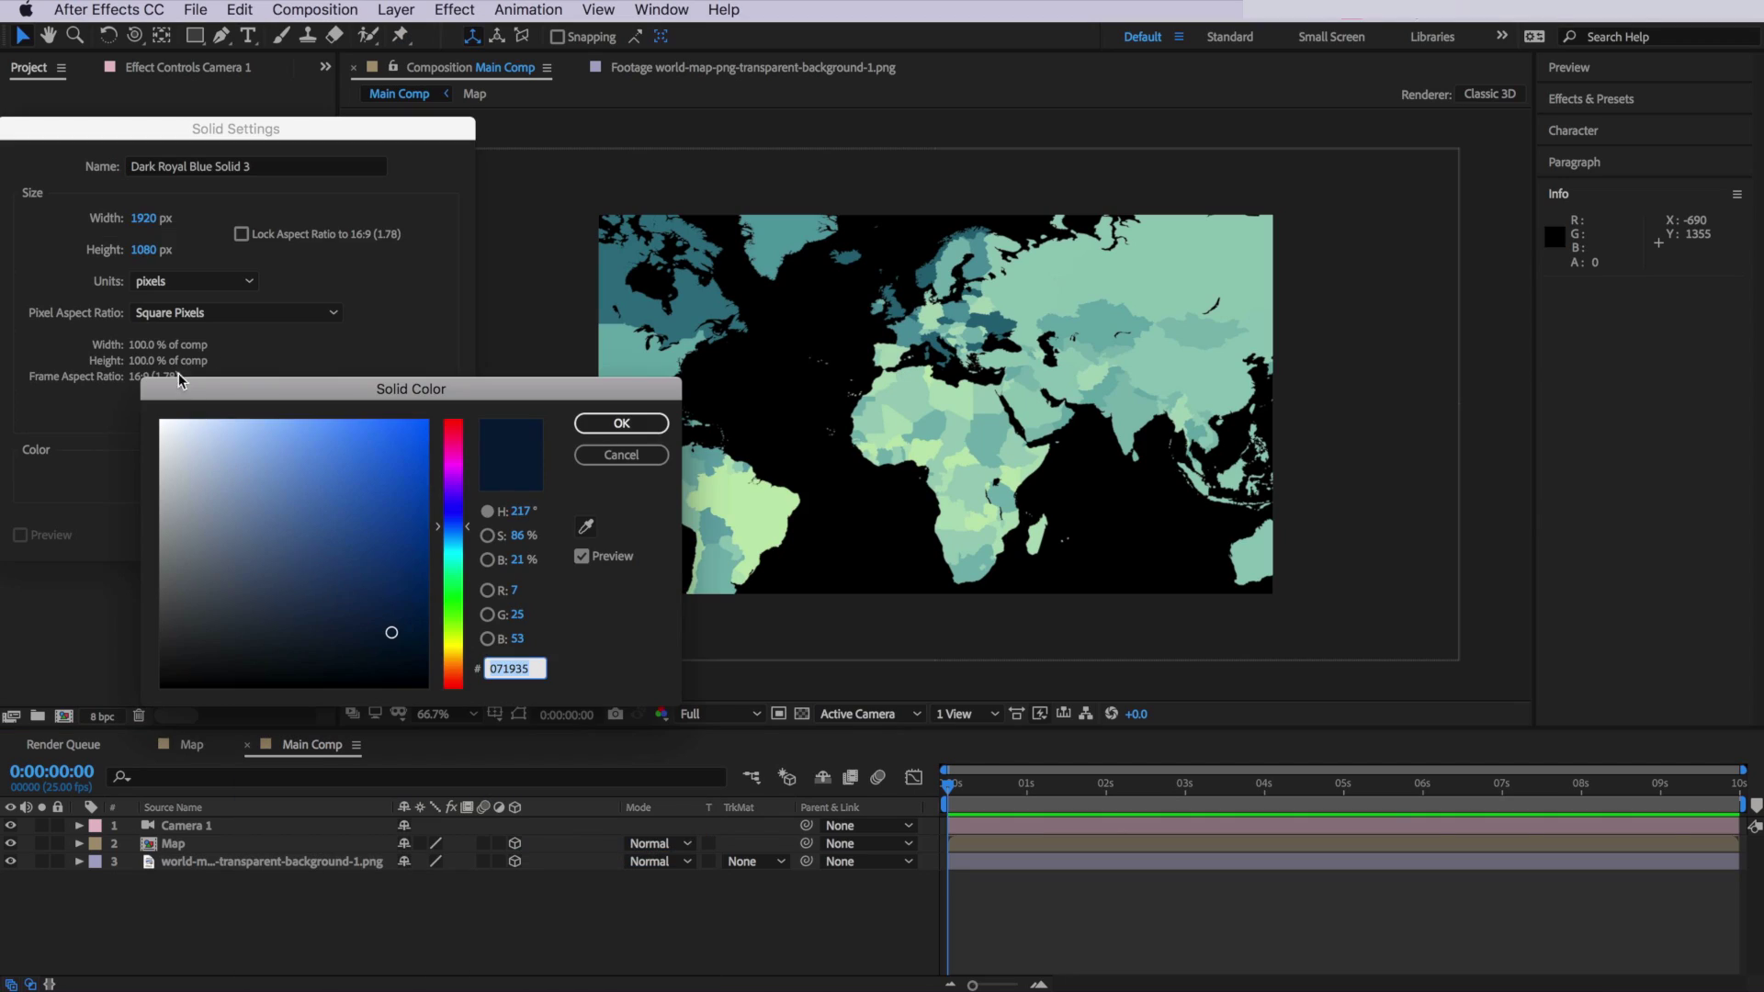
click(388, 630)
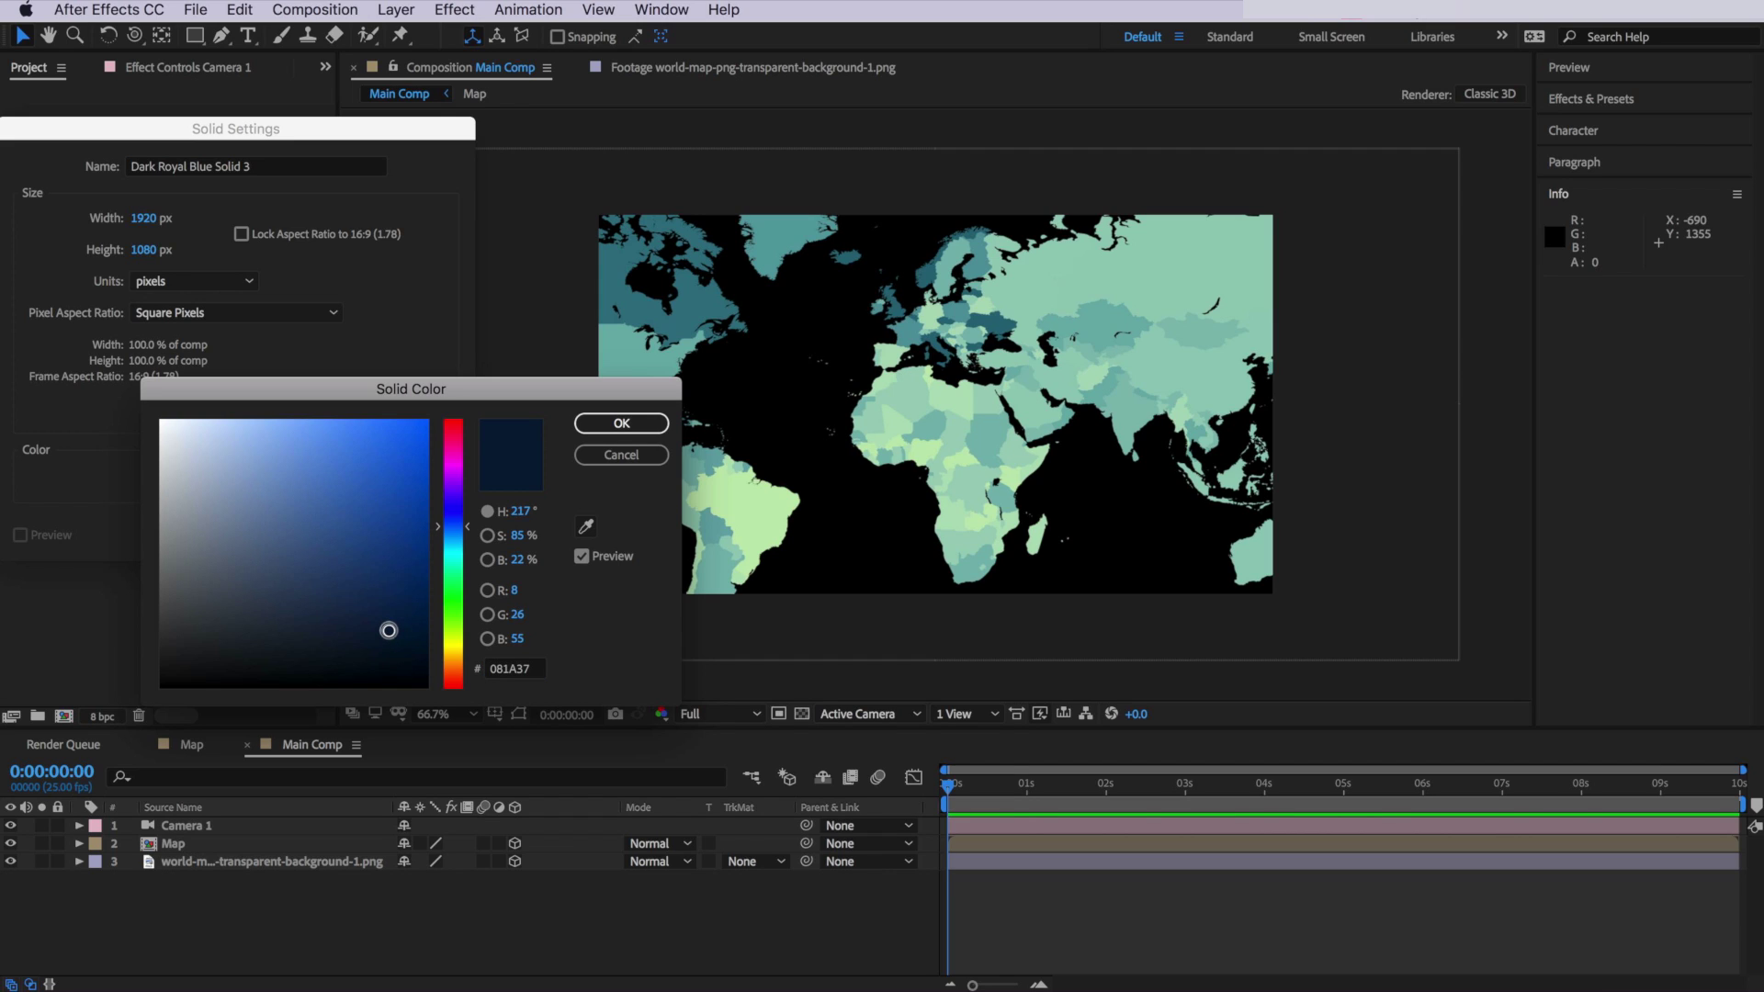
click(597, 429)
click(597, 430)
click(412, 534)
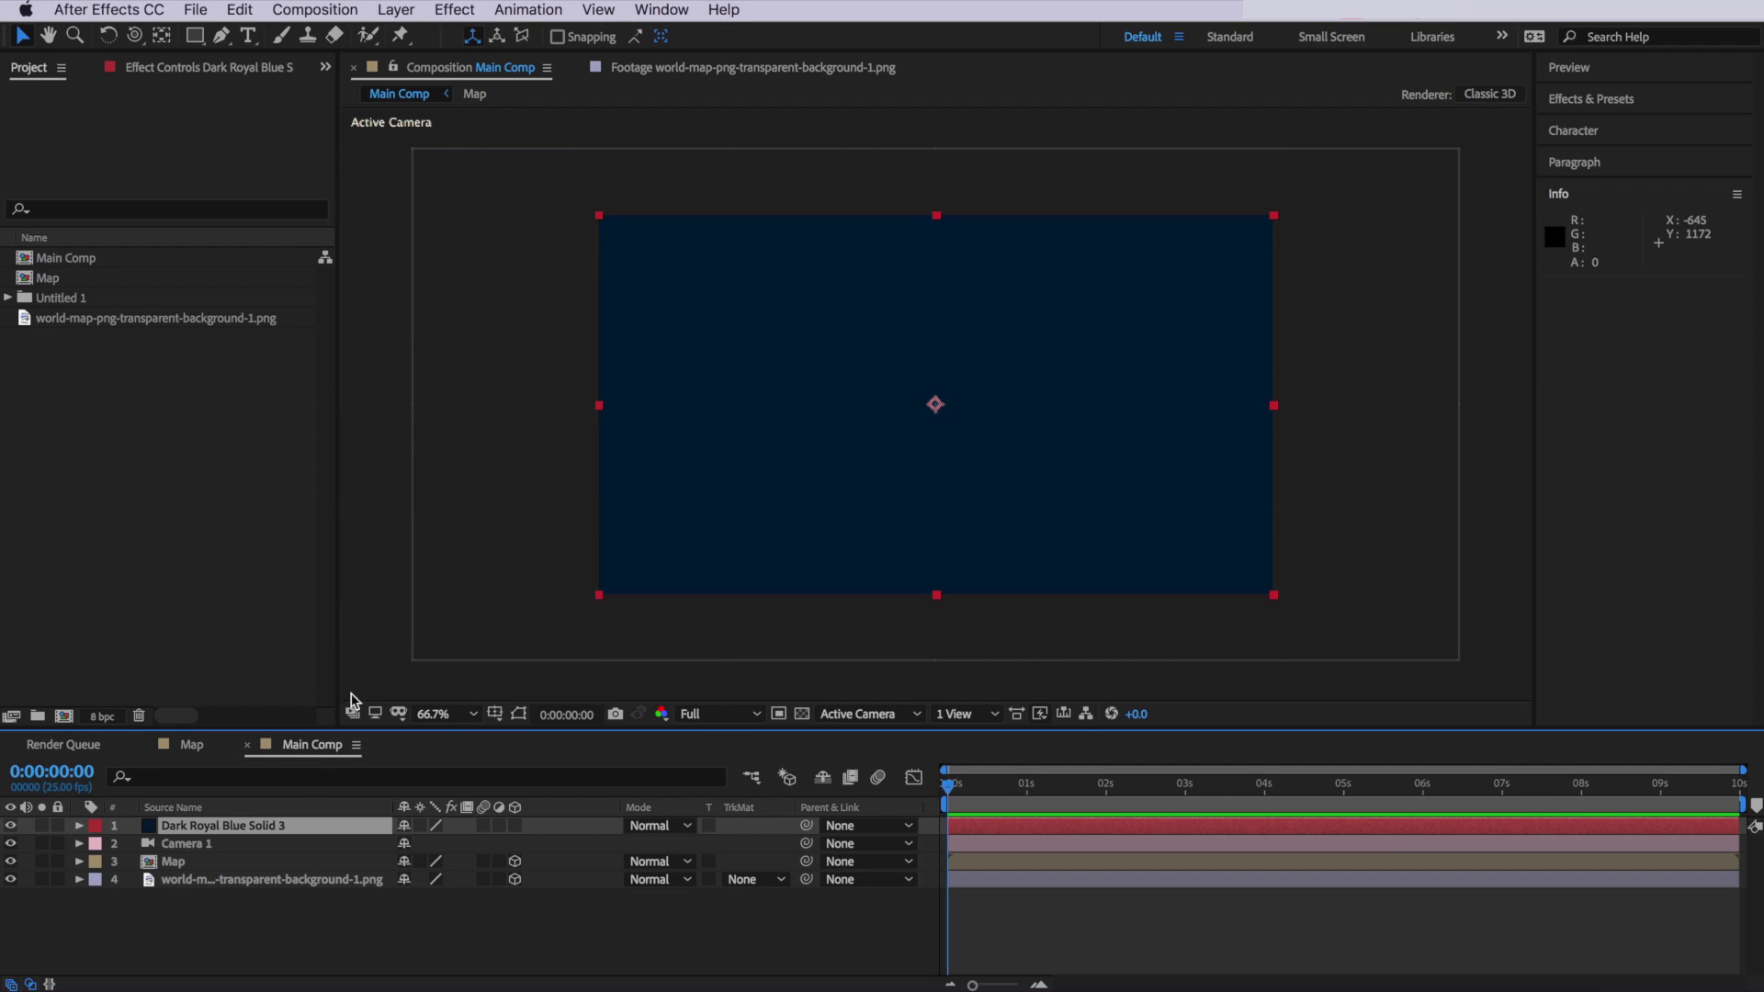
drag(224, 824, 230, 906)
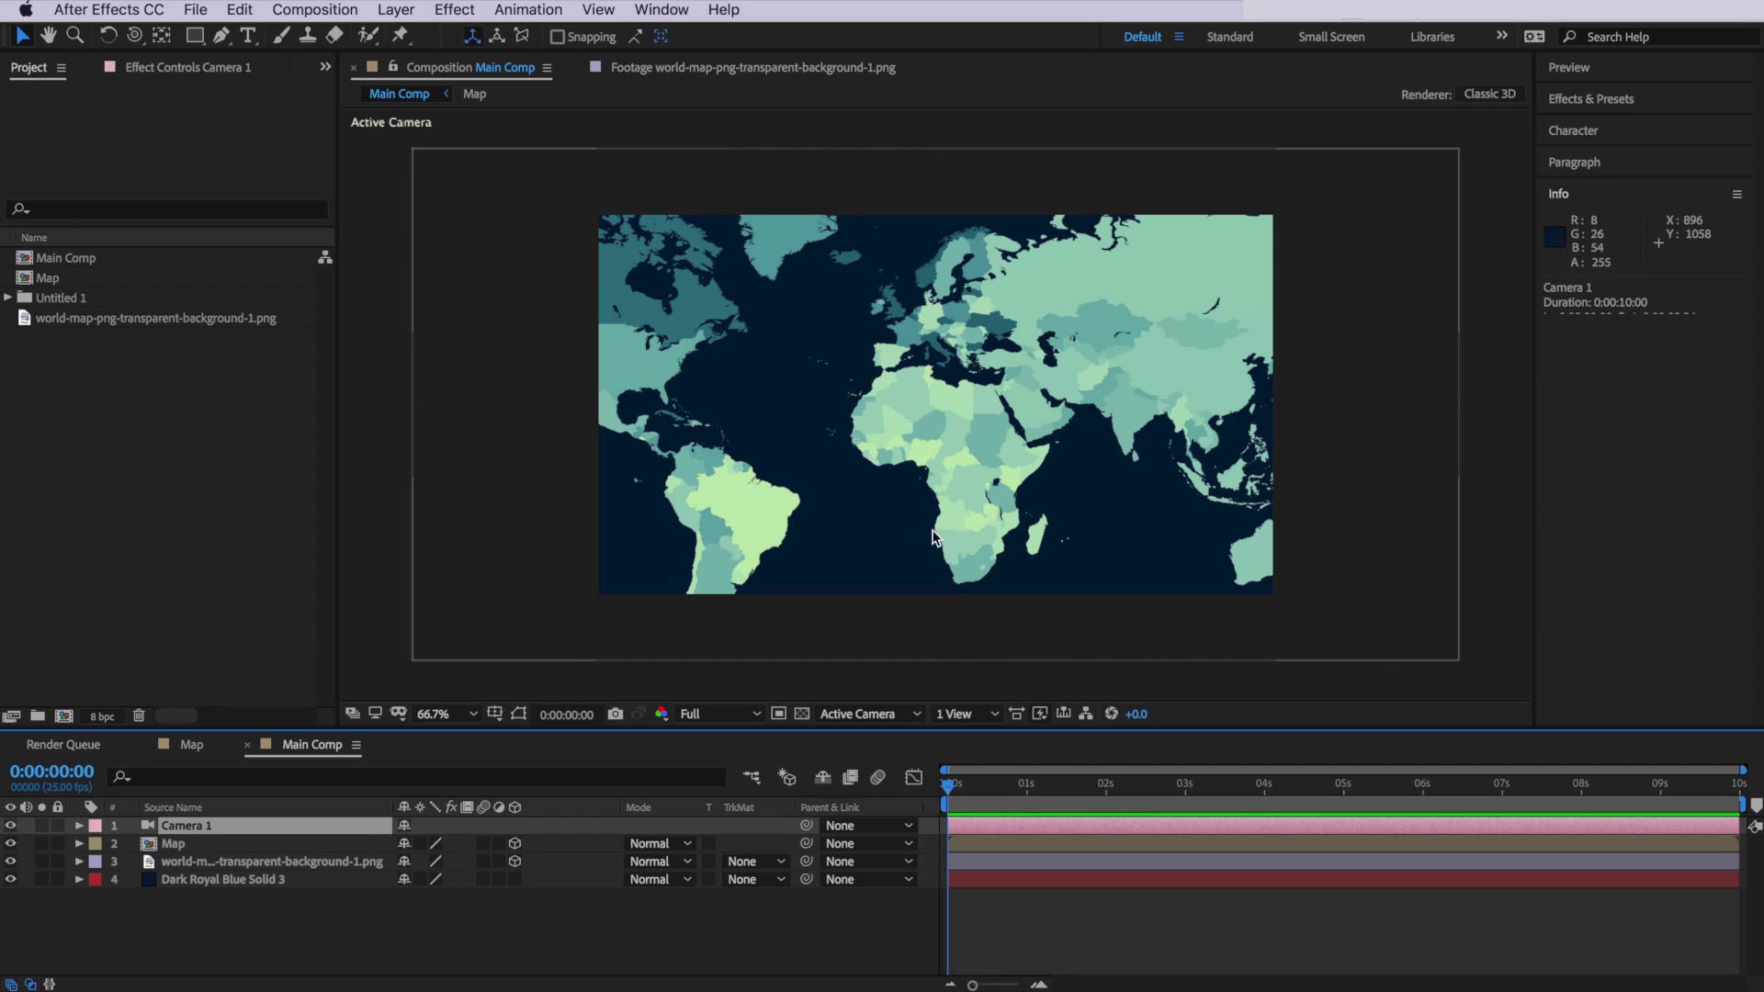
- Orbit and move Camera 1 to tilt the map and frame the North African coast
click(135, 35)
drag(981, 432, 989, 352)
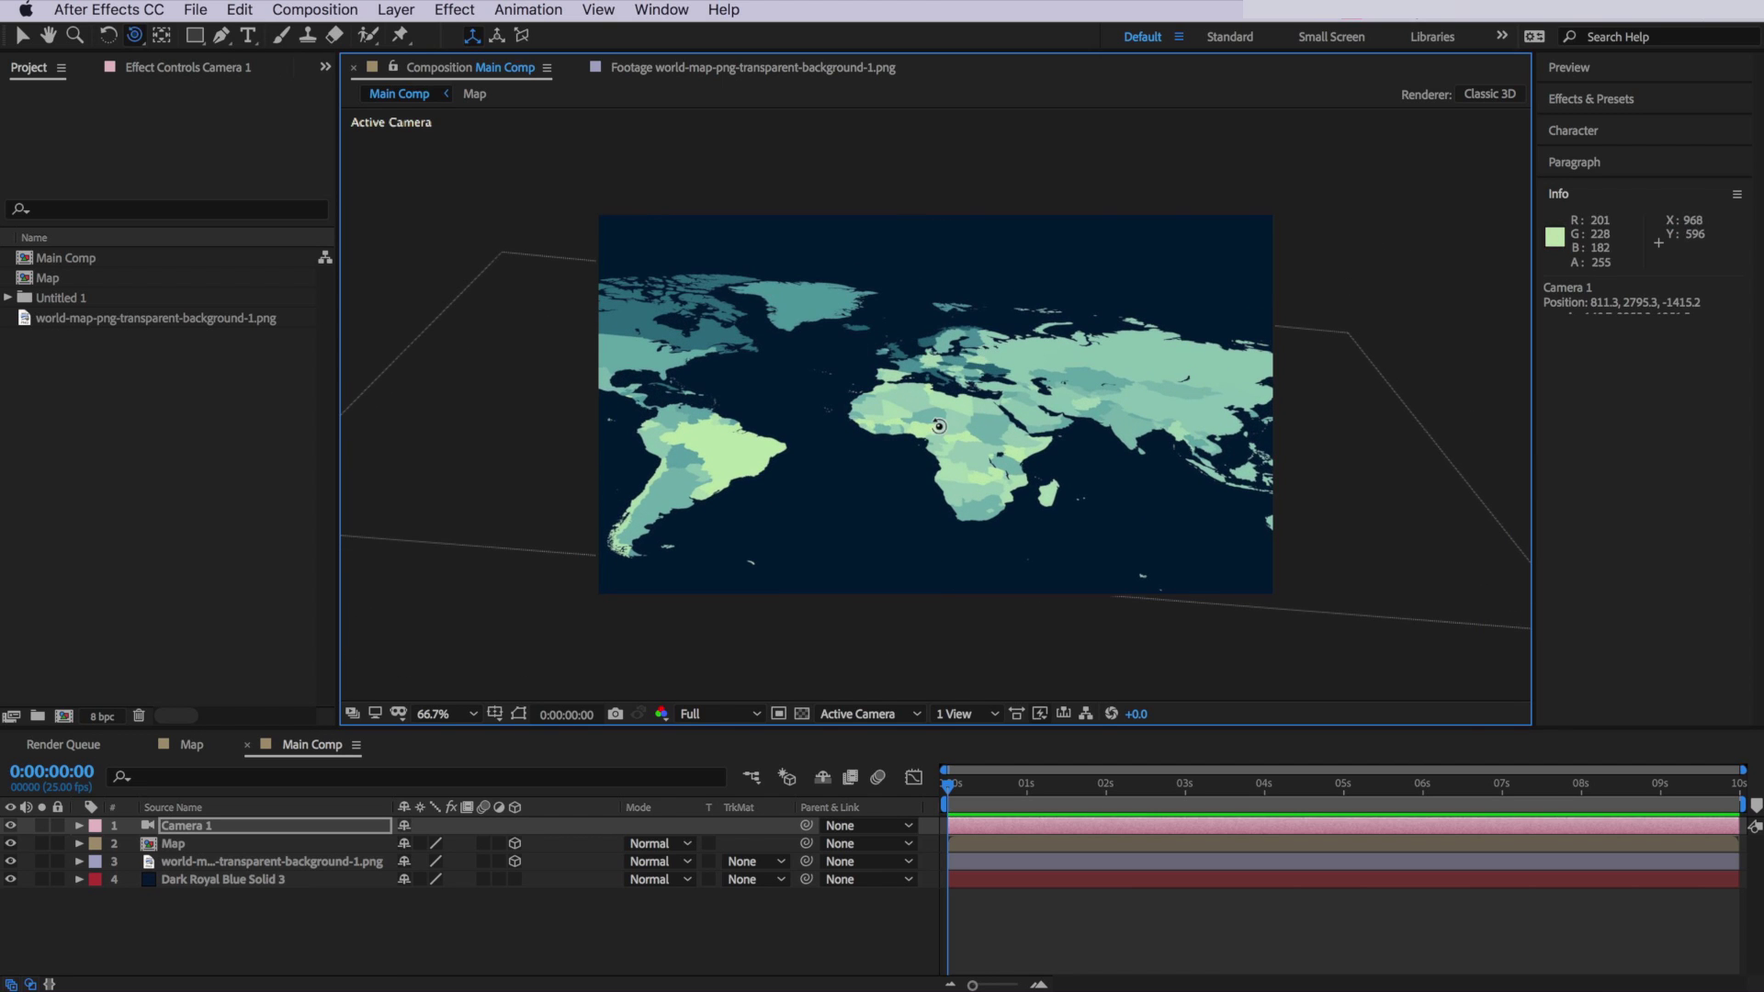
key(c)
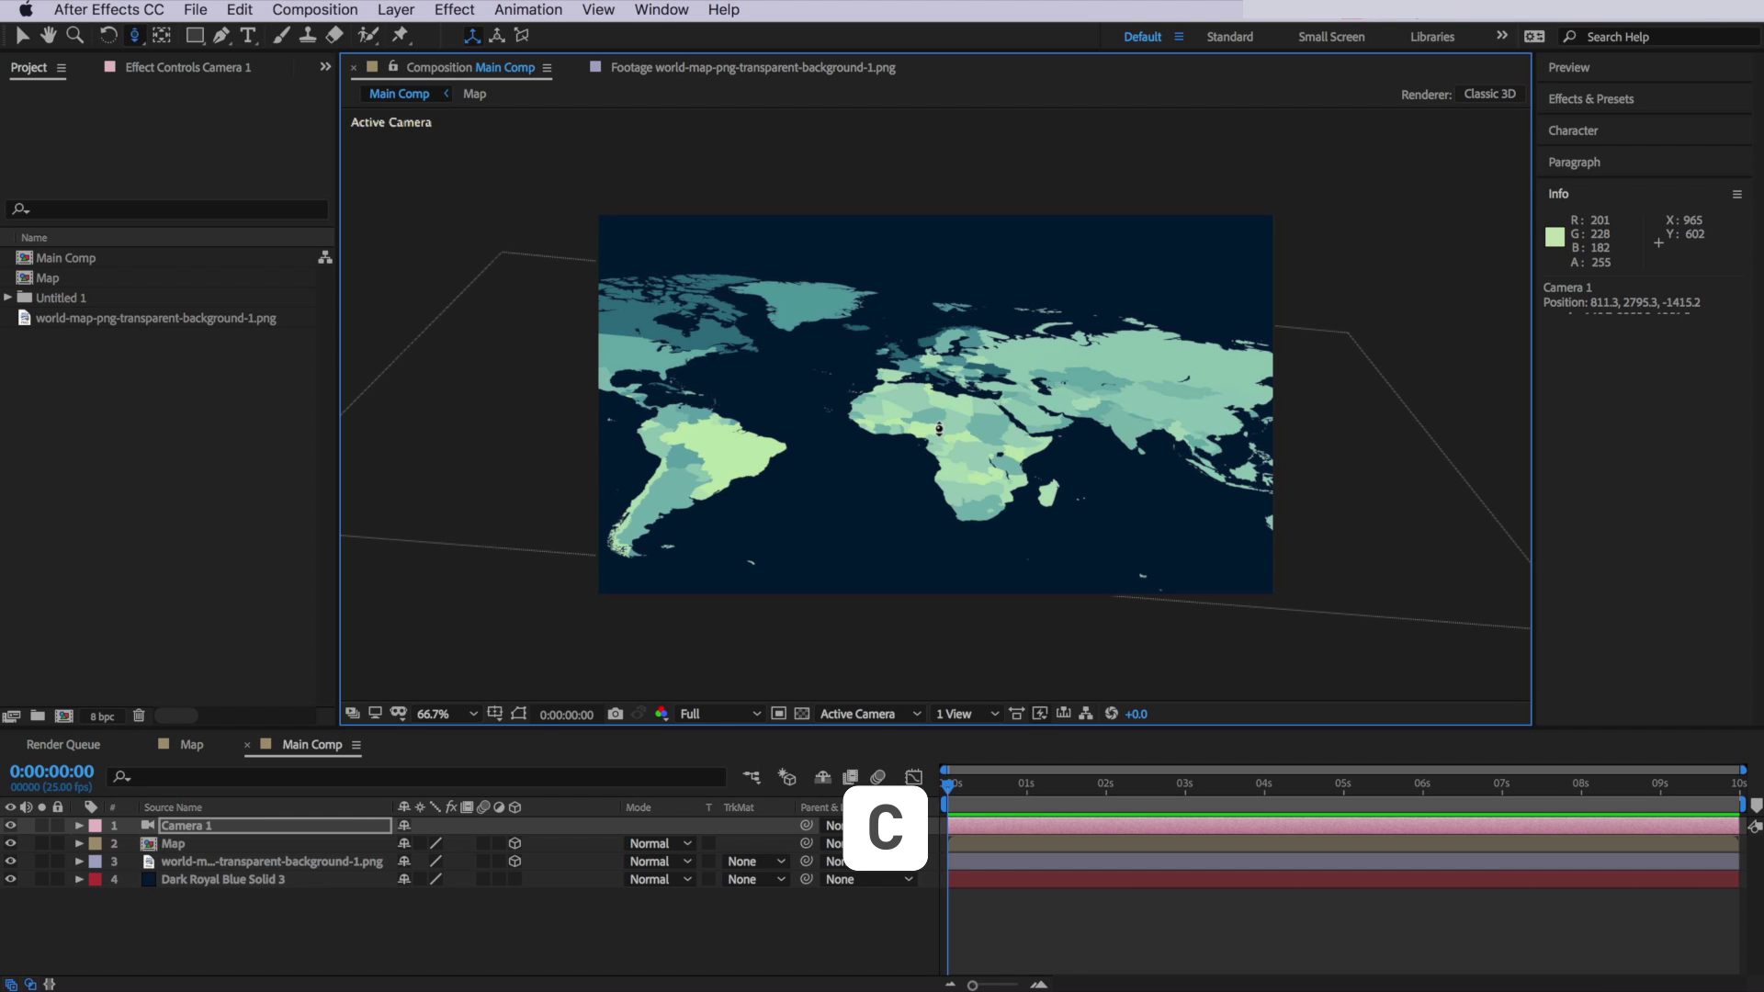
drag(939, 428, 934, 111)
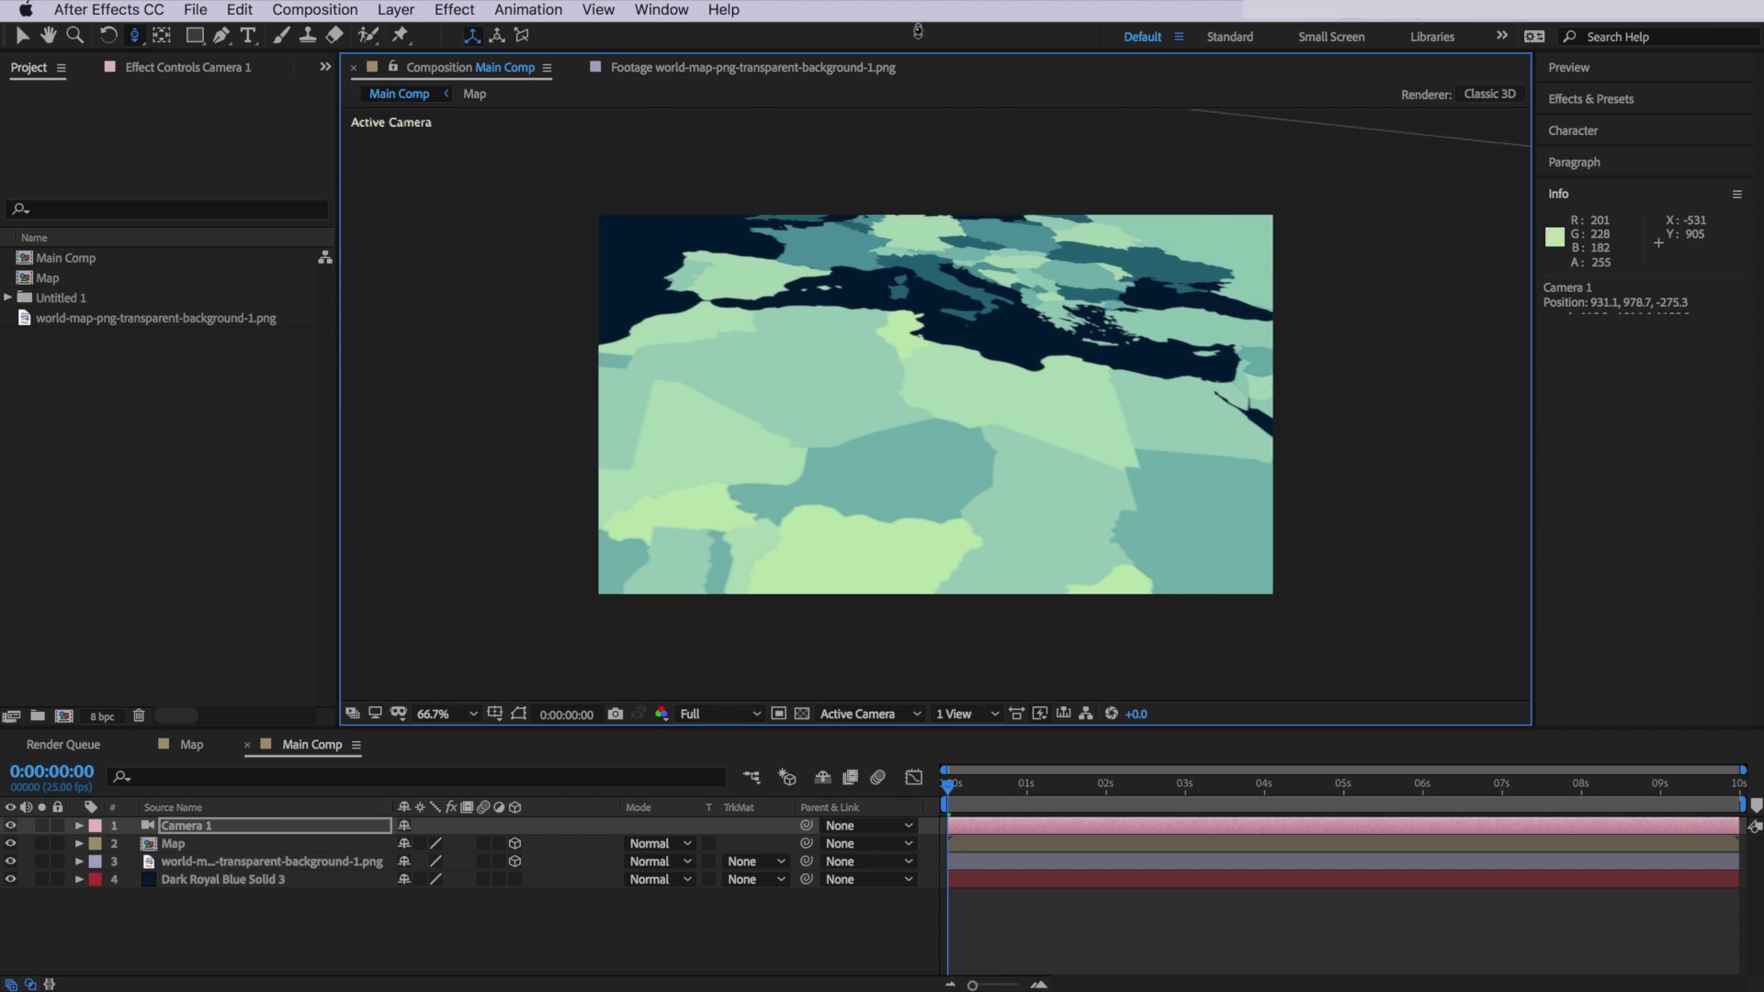
key(c)
drag(855, 446, 695, 319)
drag(992, 366, 863, 355)
key(c)
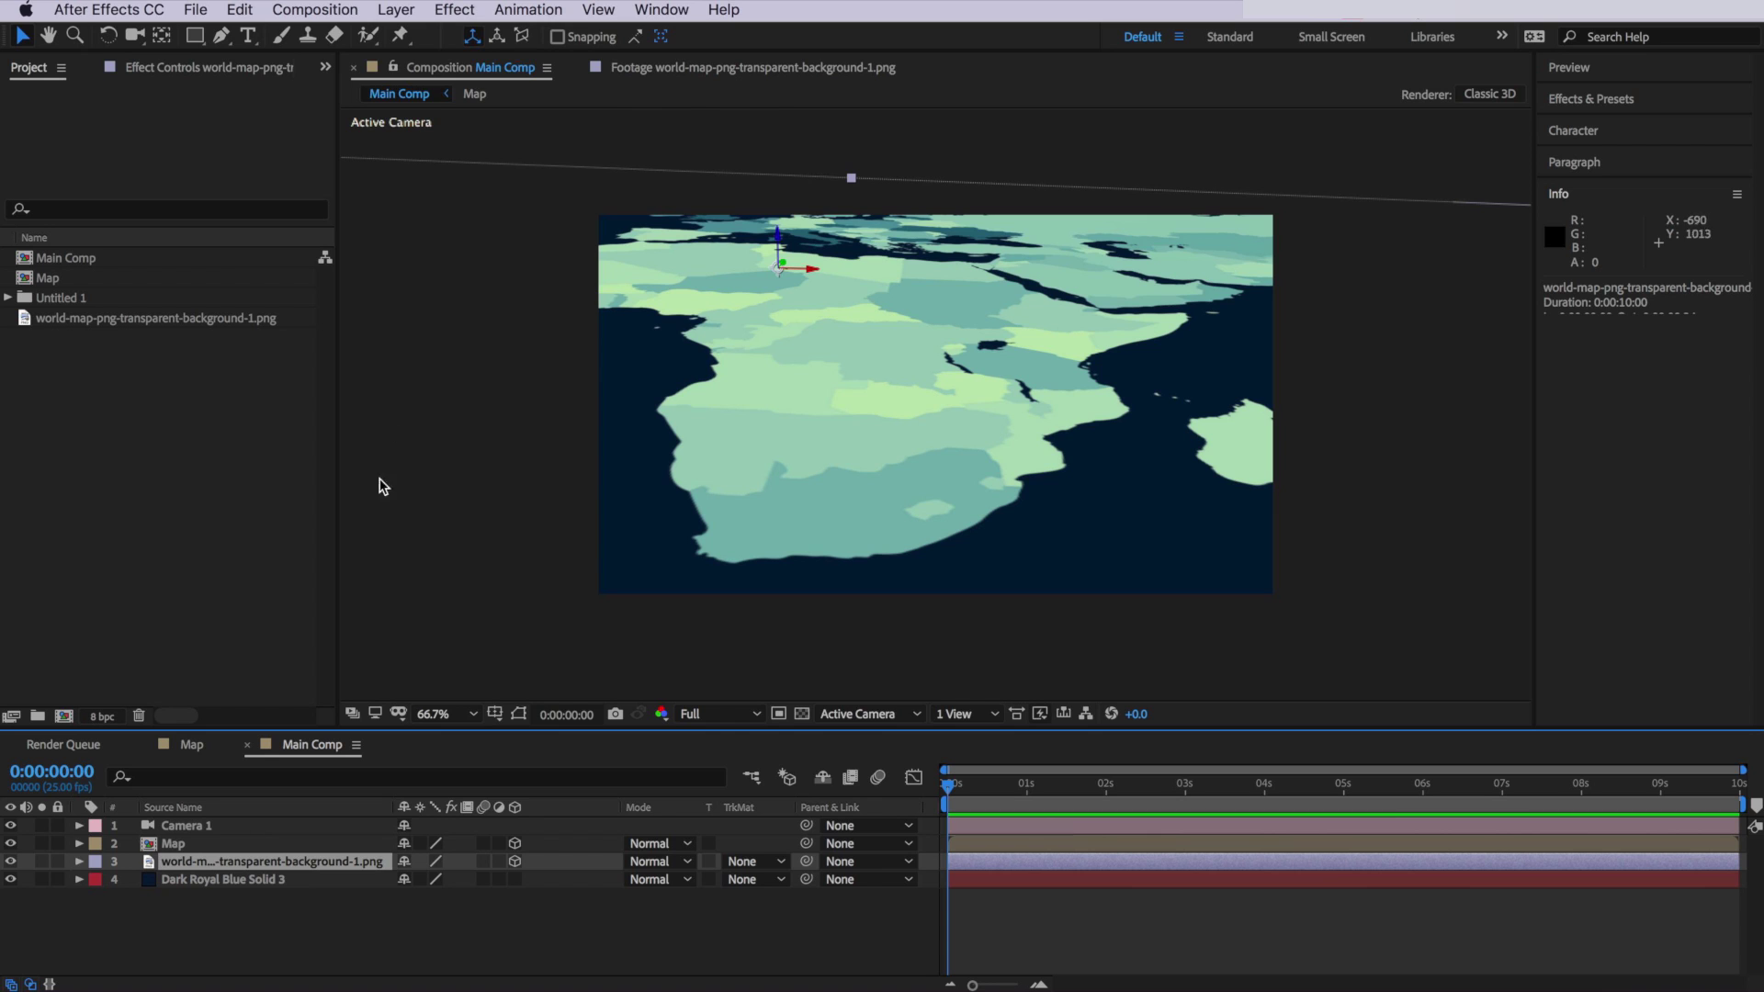
- Auto-trace the world map PNG layer from its Alpha channel with default settings
click(396, 10)
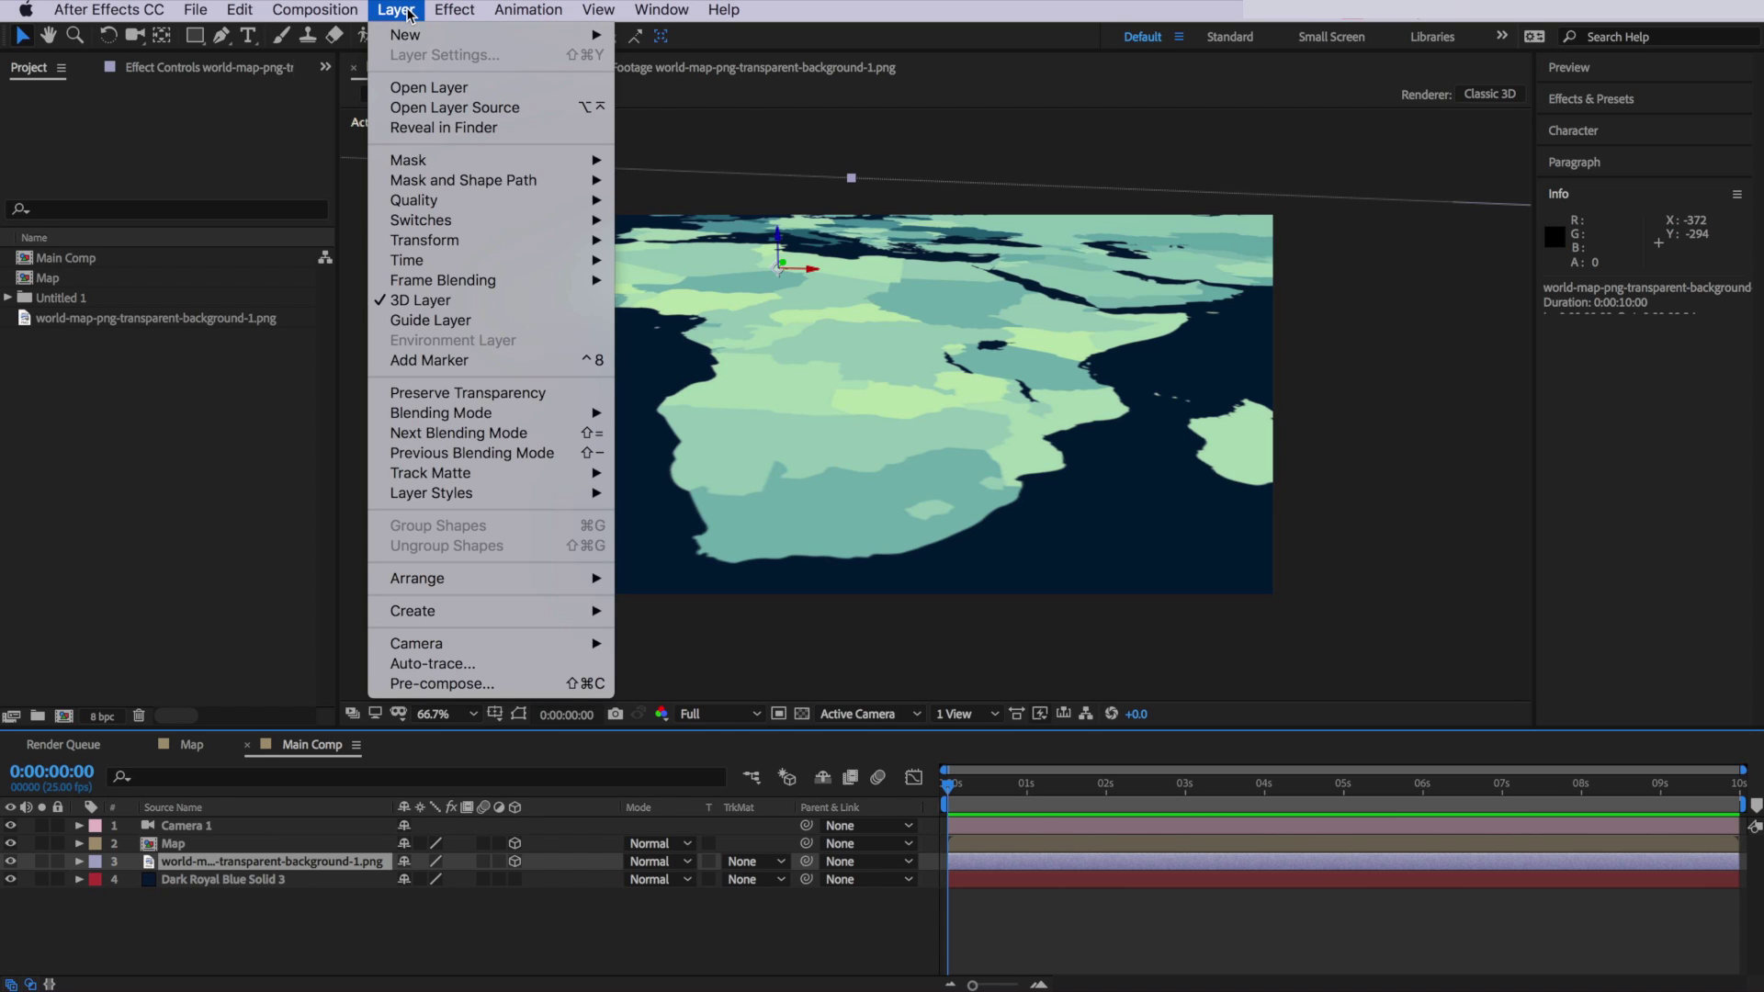
click(432, 664)
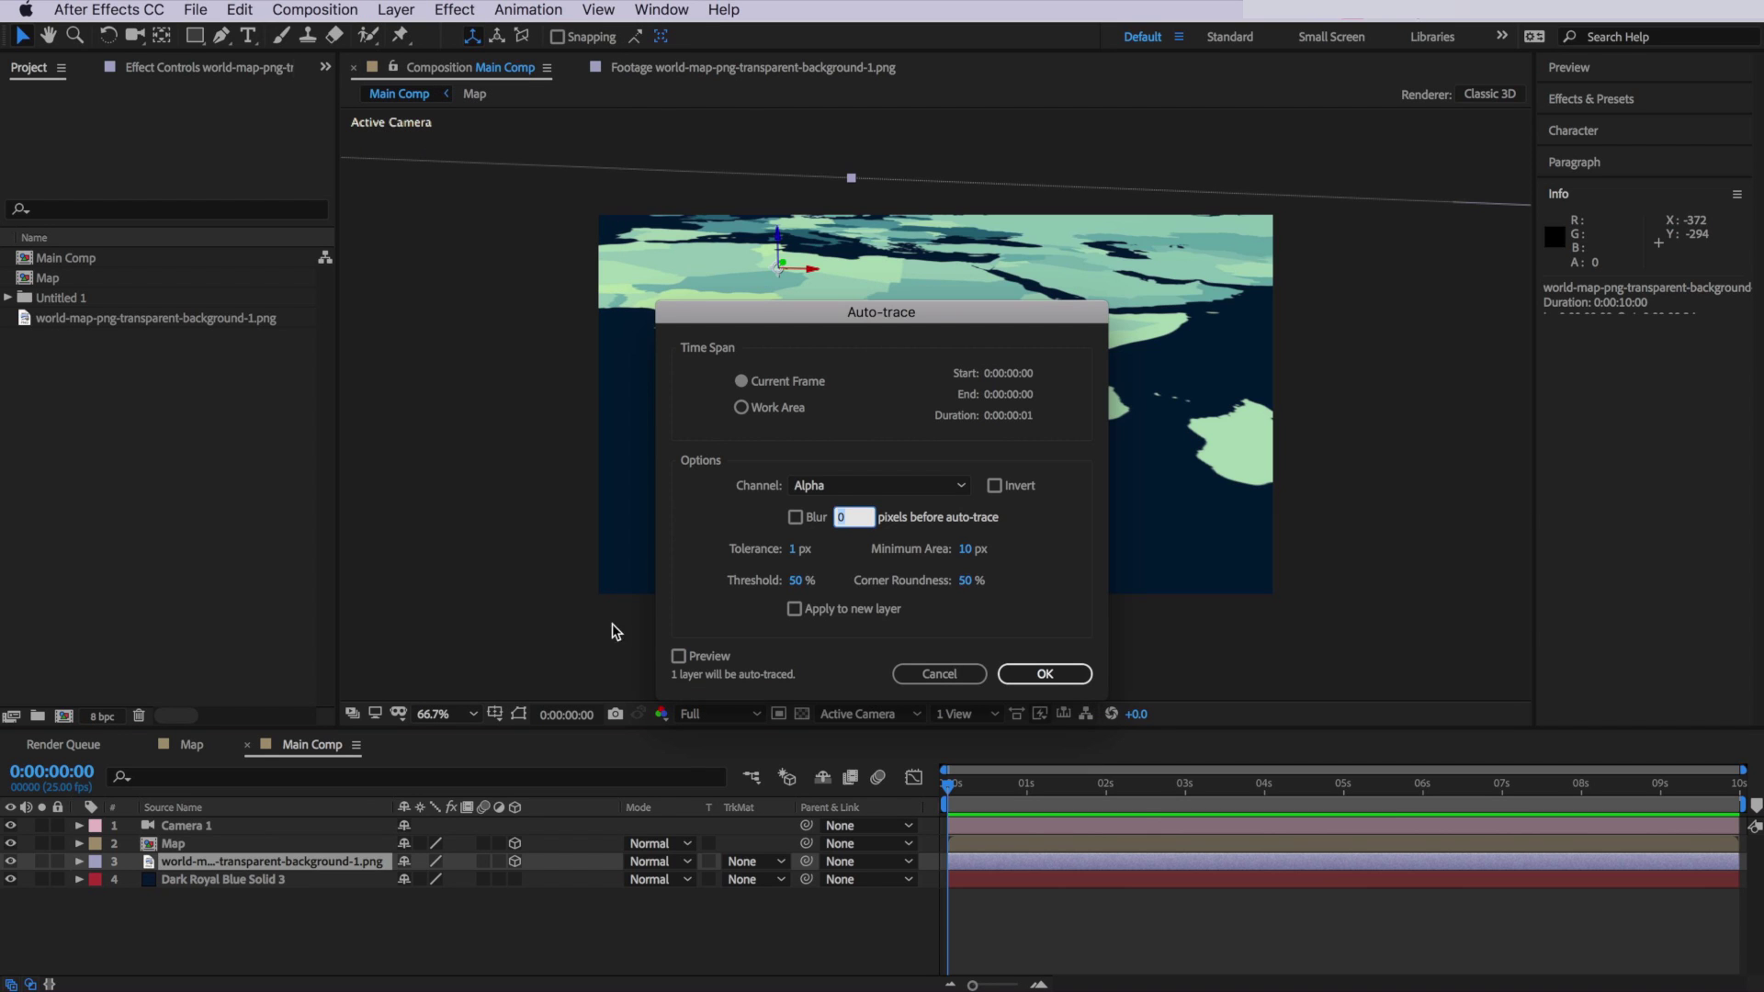
drag(842, 321, 403, 358)
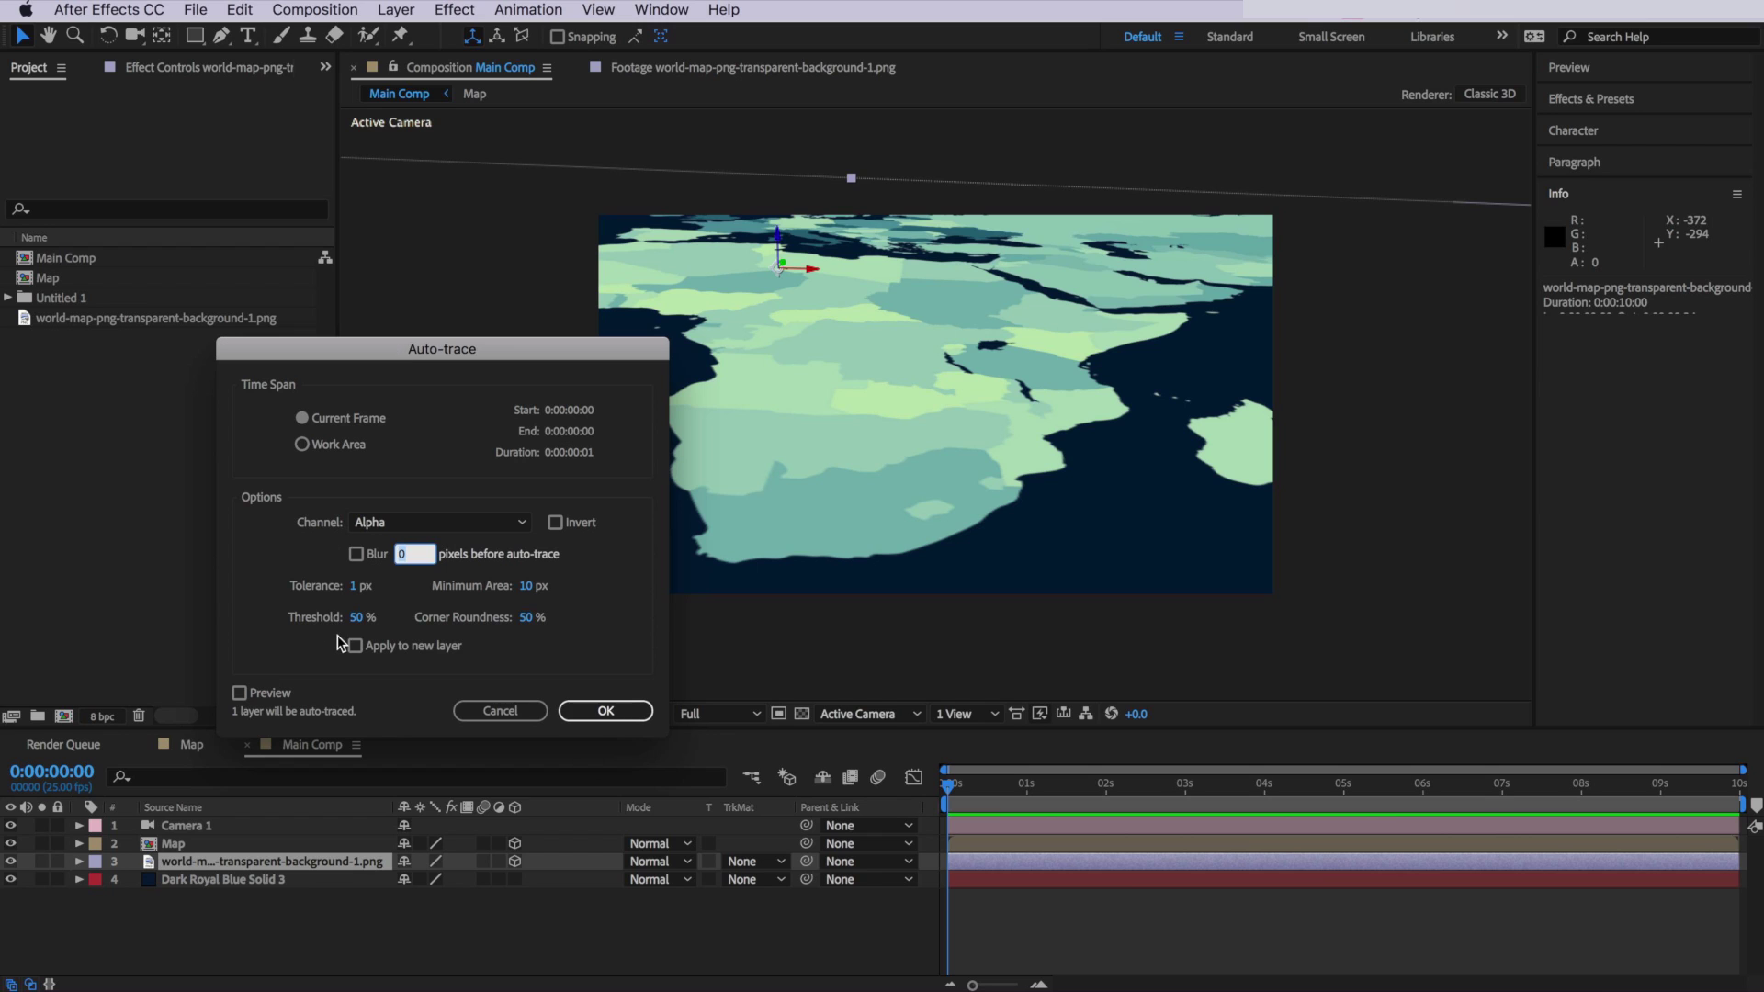
click(622, 717)
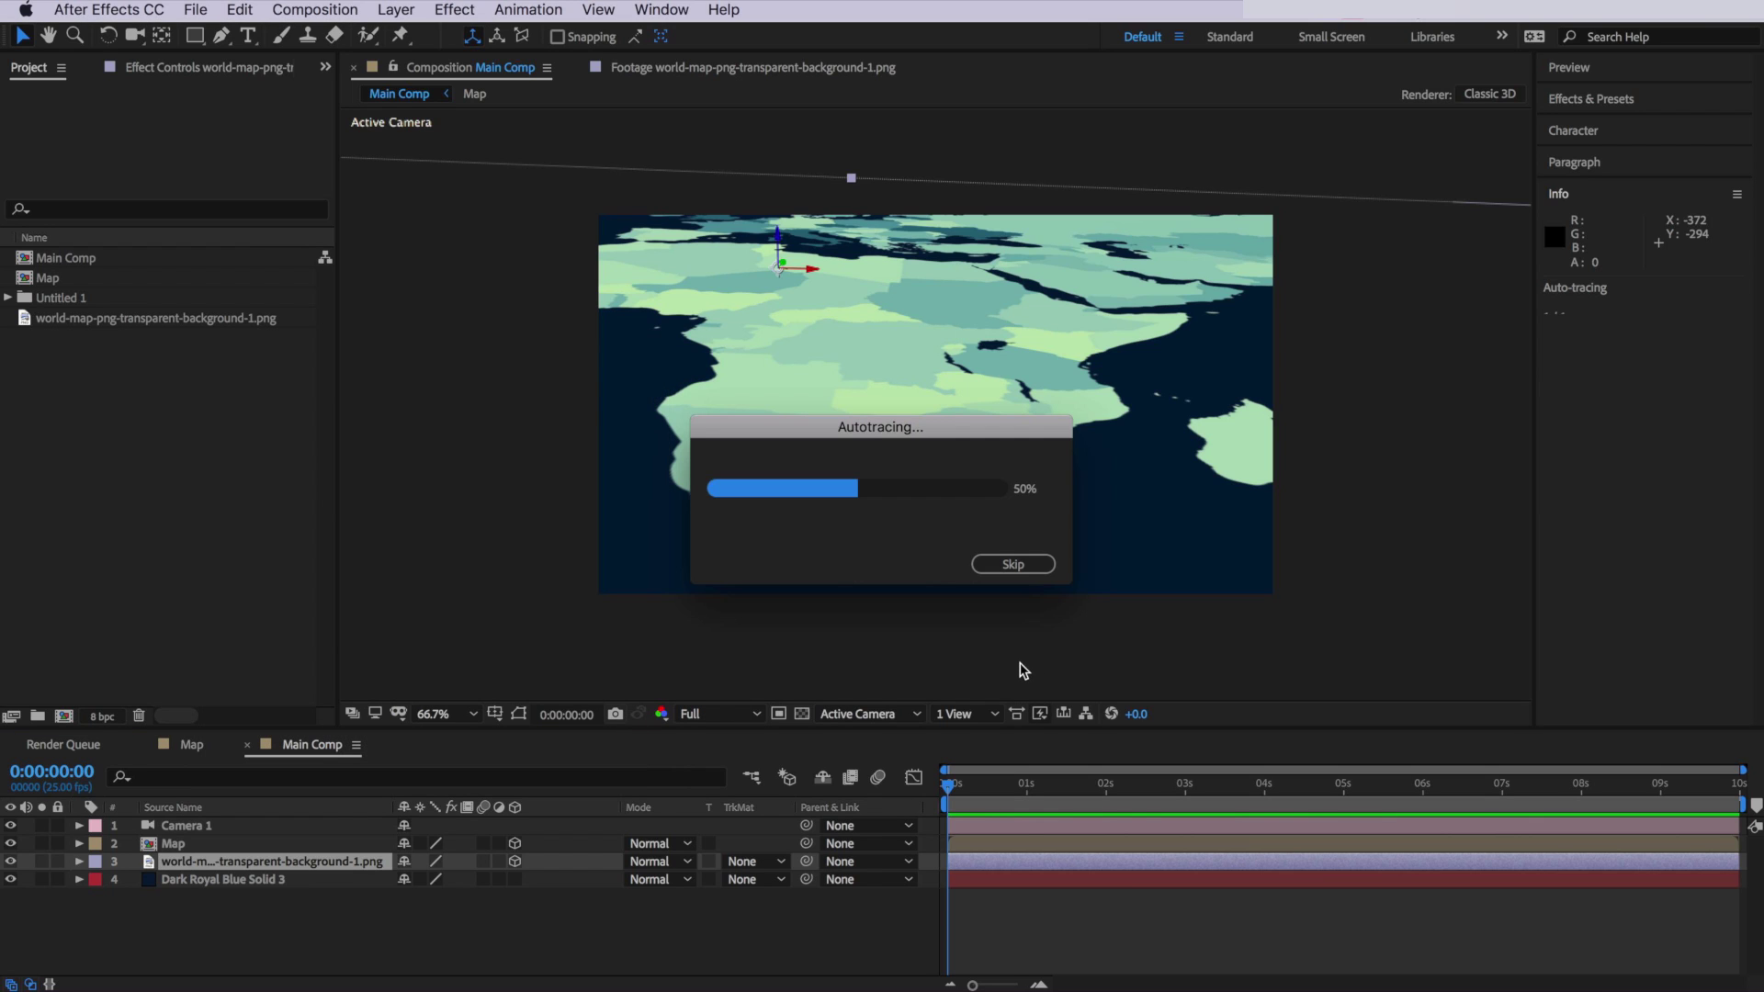
click(442, 7)
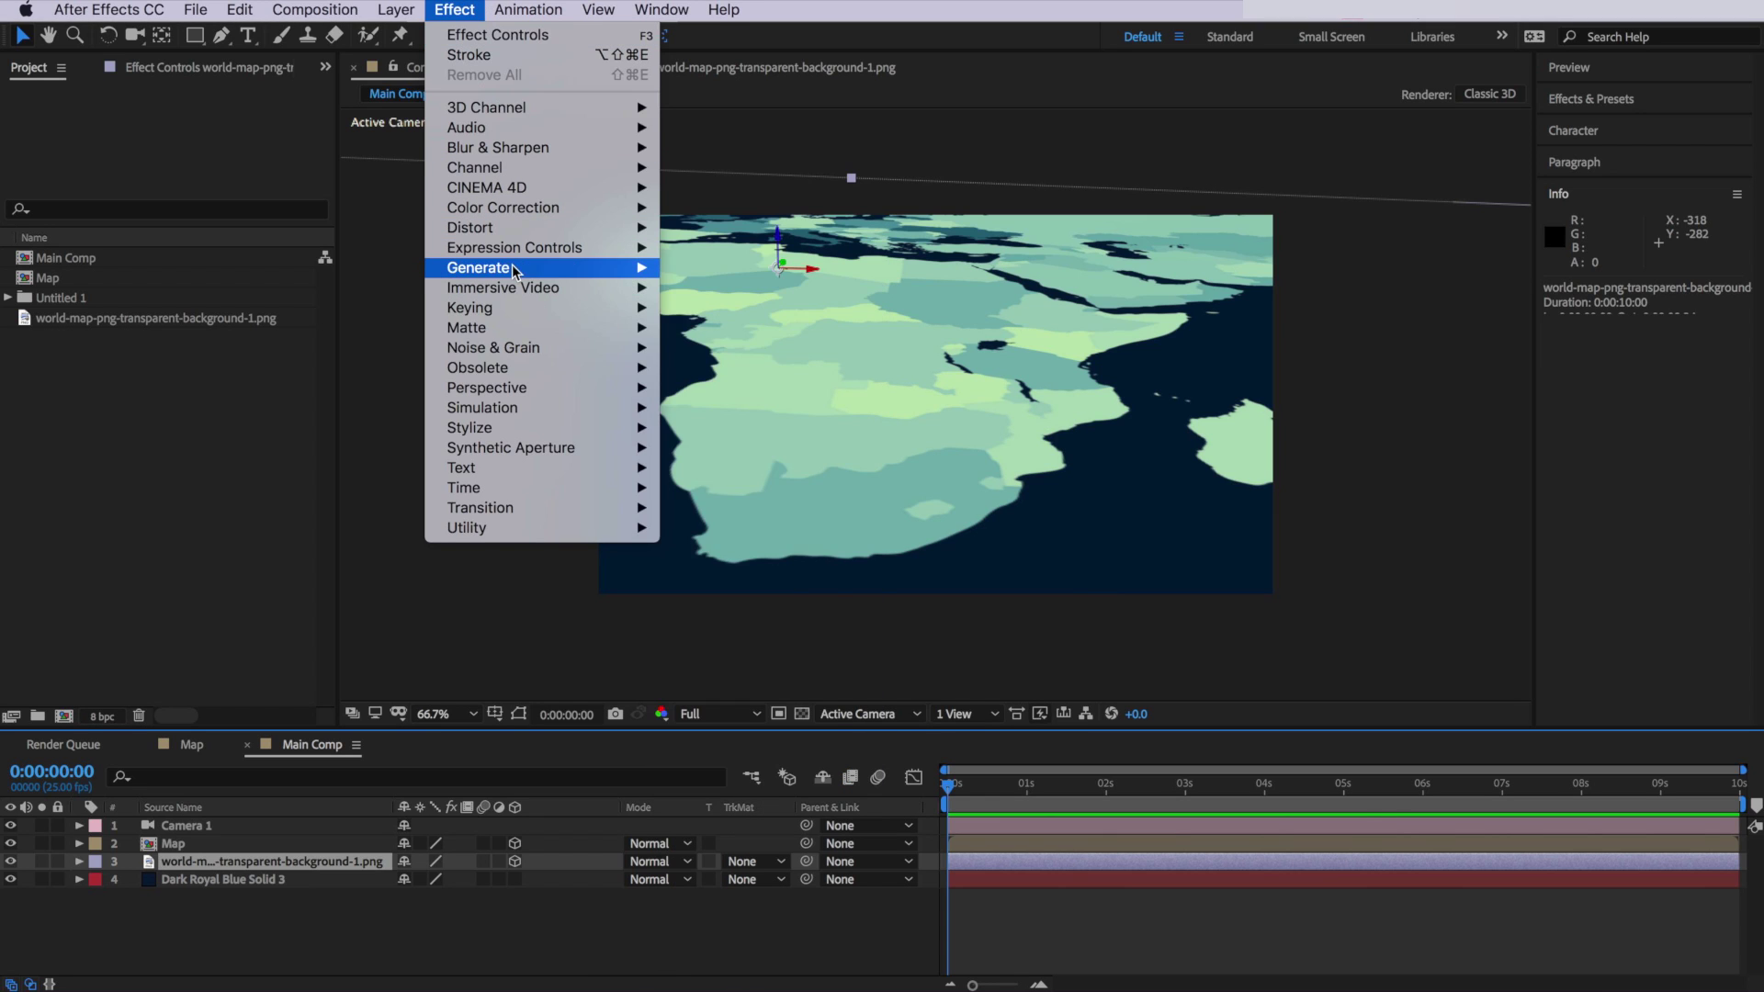
- Apply a Stroke effect to all traced masks with slightly higher brush hardness
mouse_move(513, 270)
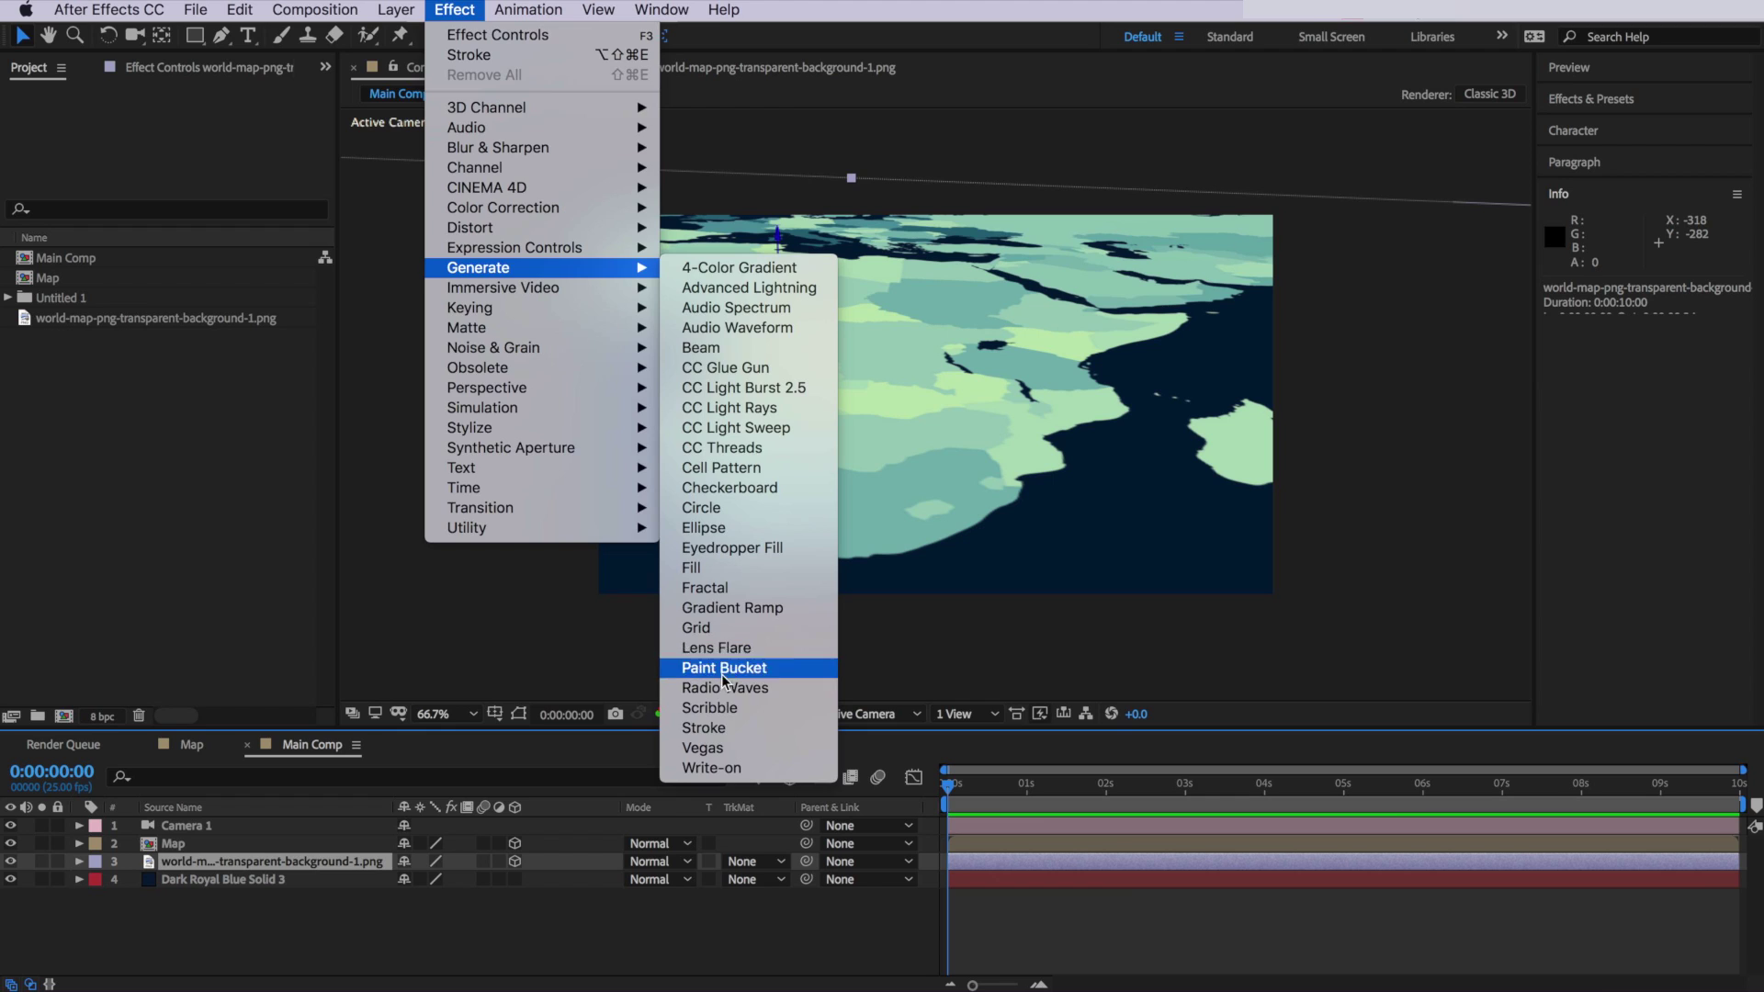
click(704, 728)
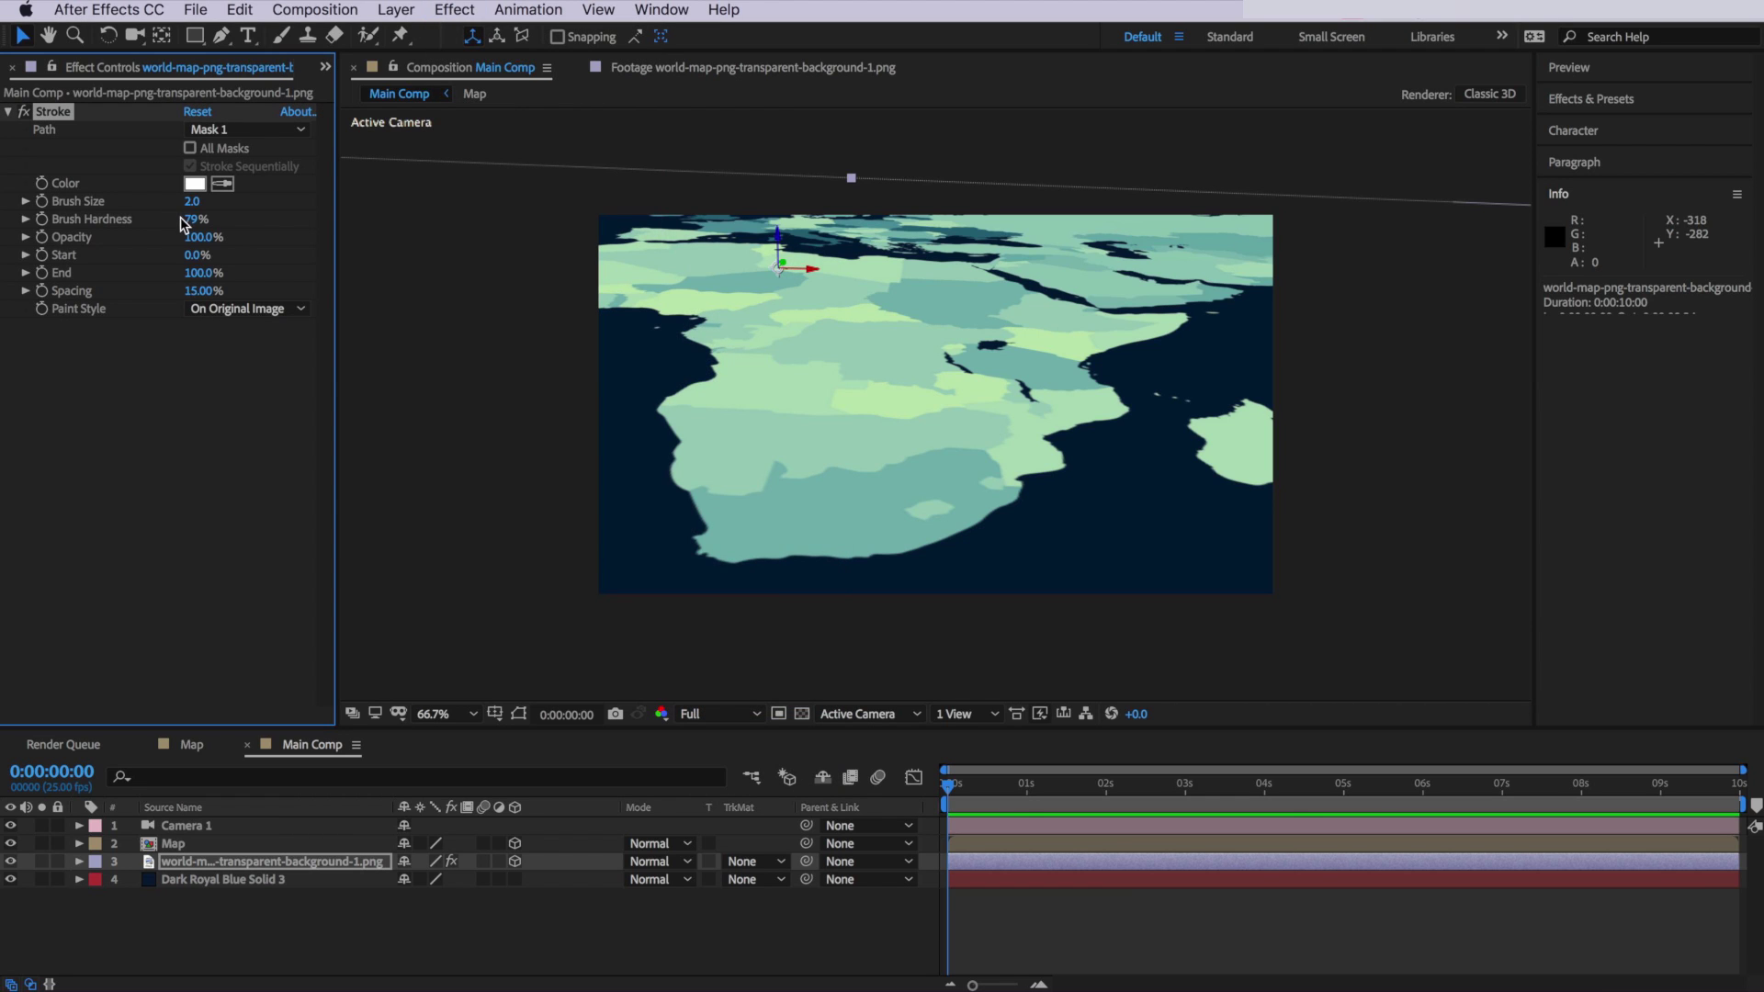
click(190, 148)
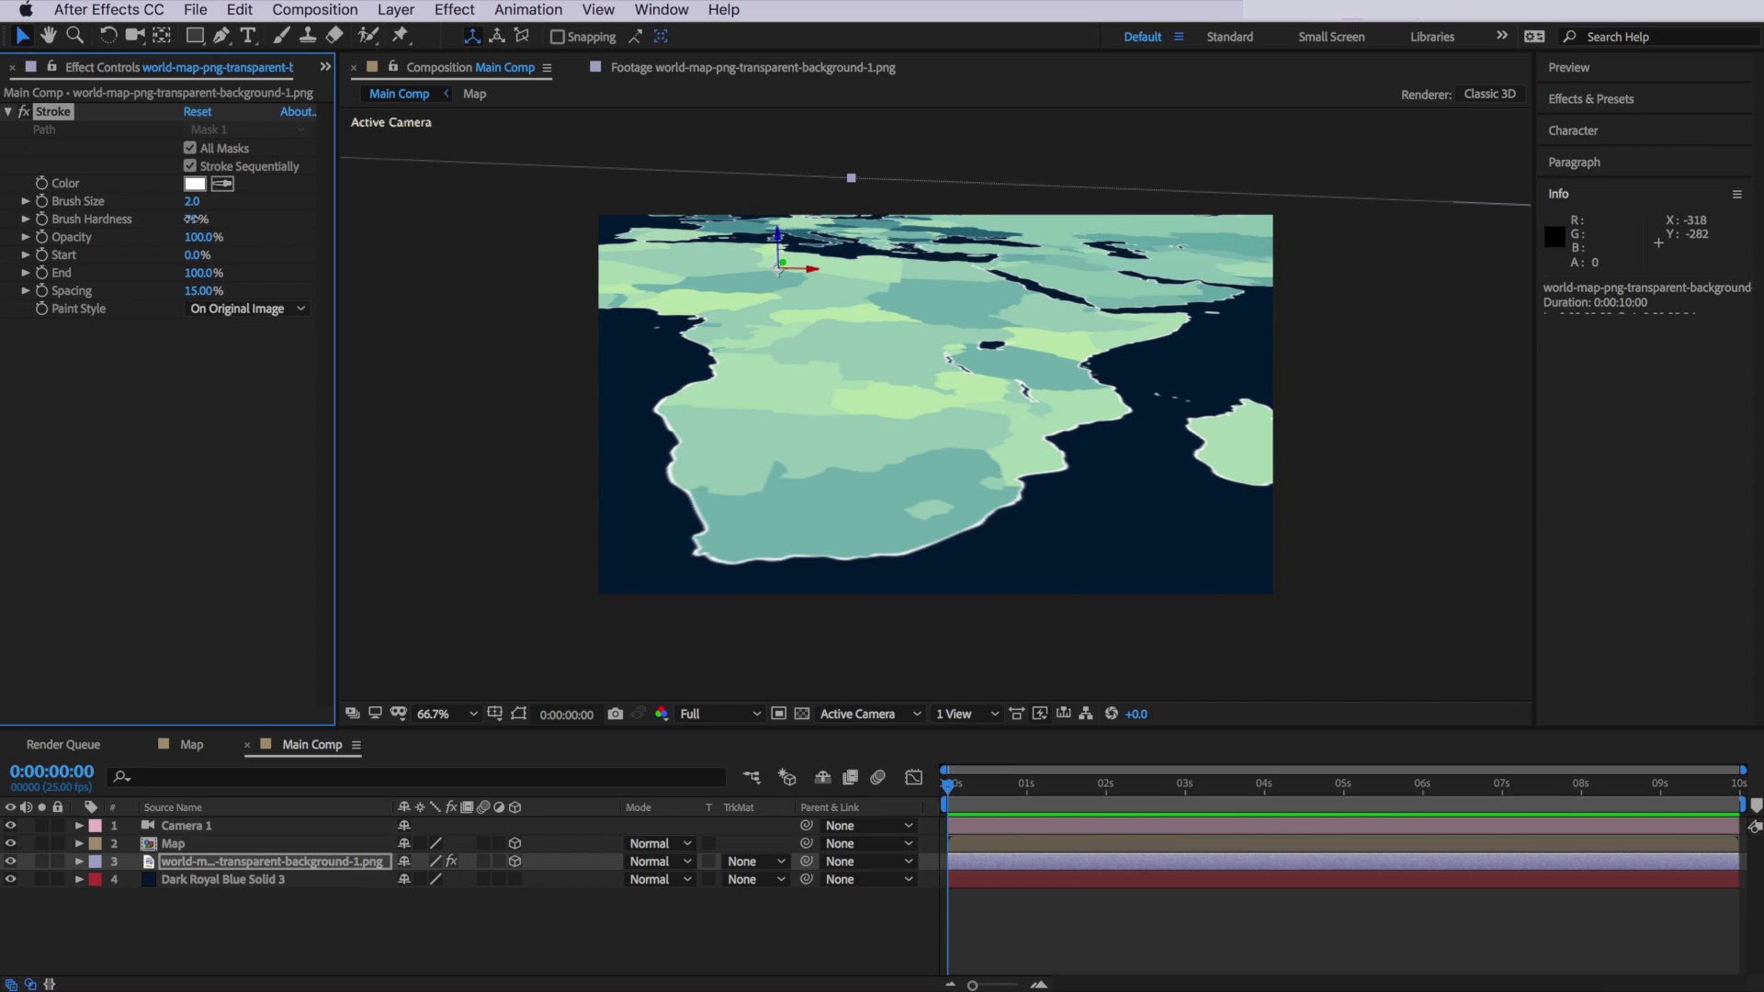
drag(244, 216, 286, 217)
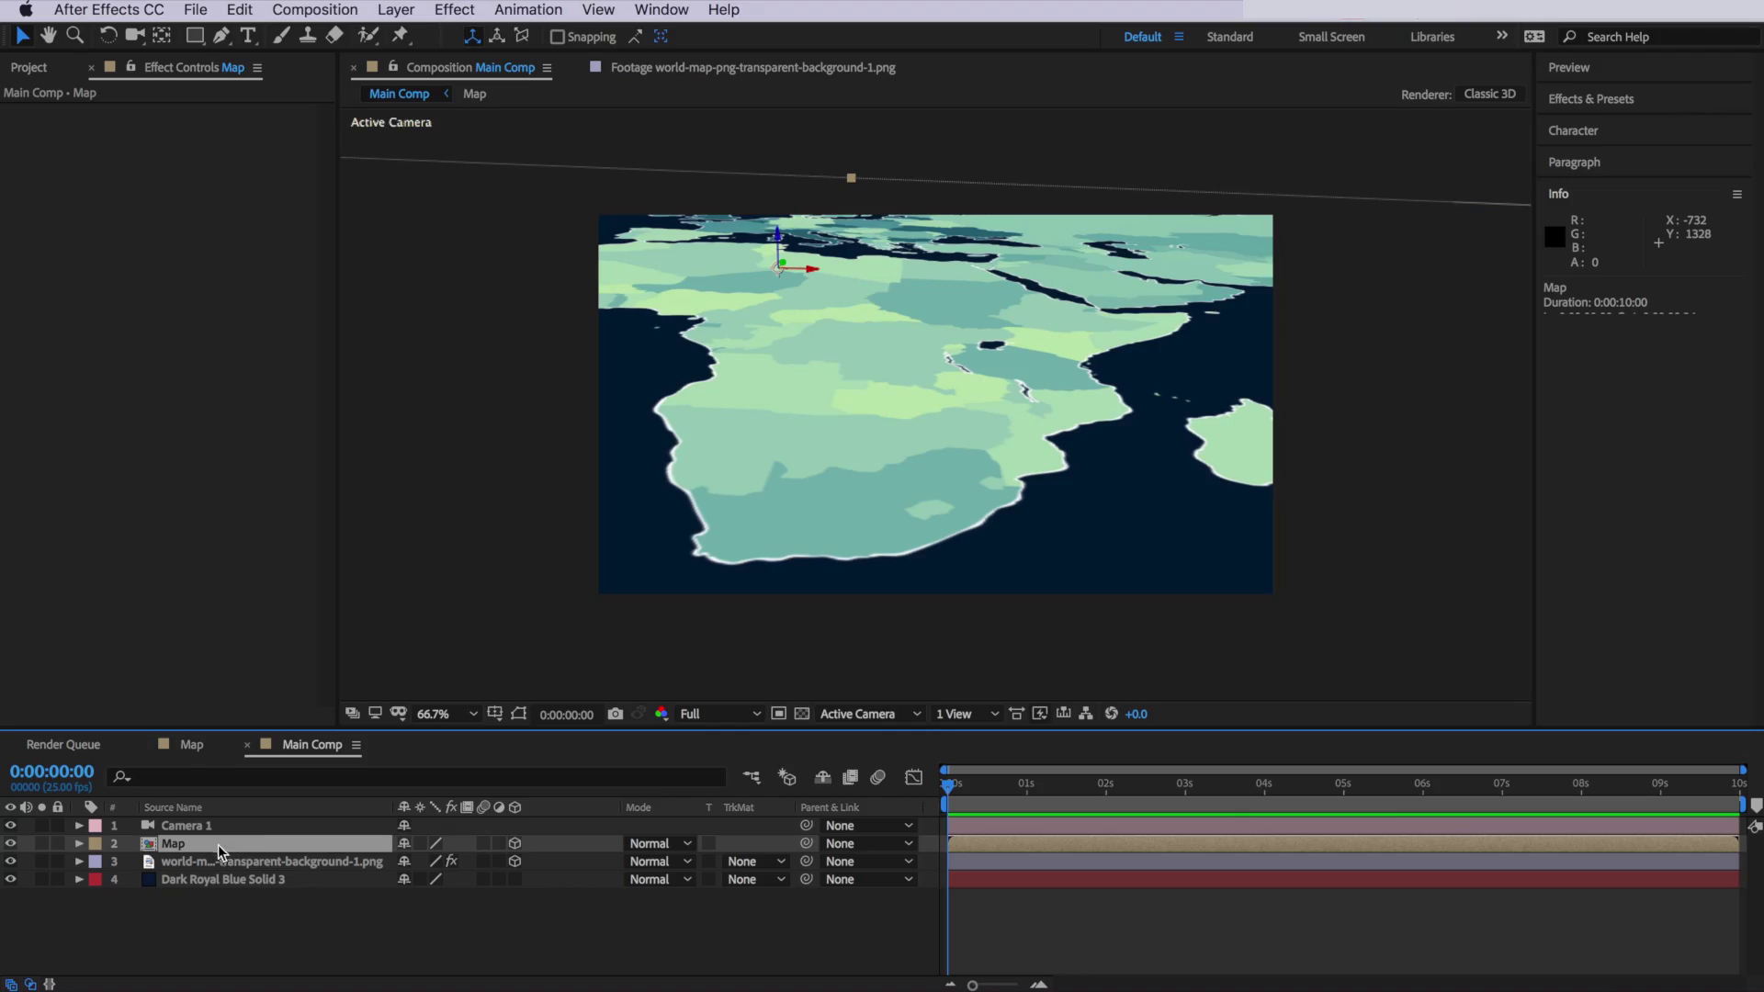
- Nudge the Map layer along its Z axis in the composition view
click(777, 237)
drag(781, 238, 778, 241)
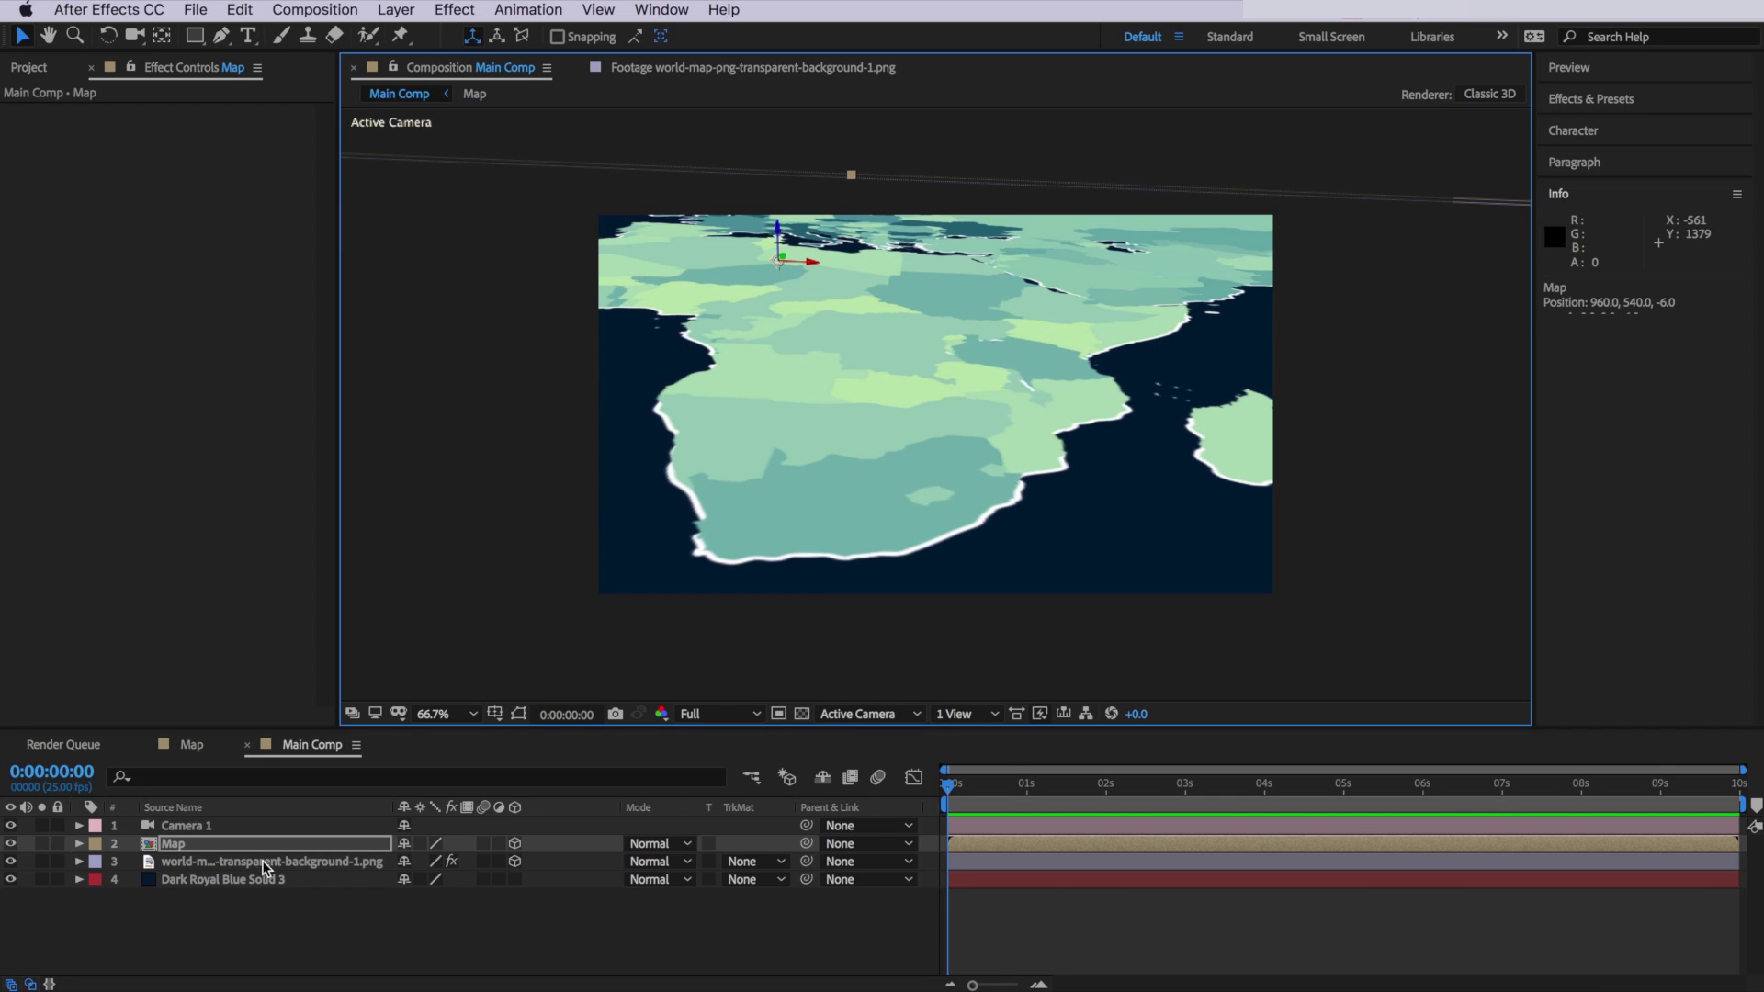
click(251, 862)
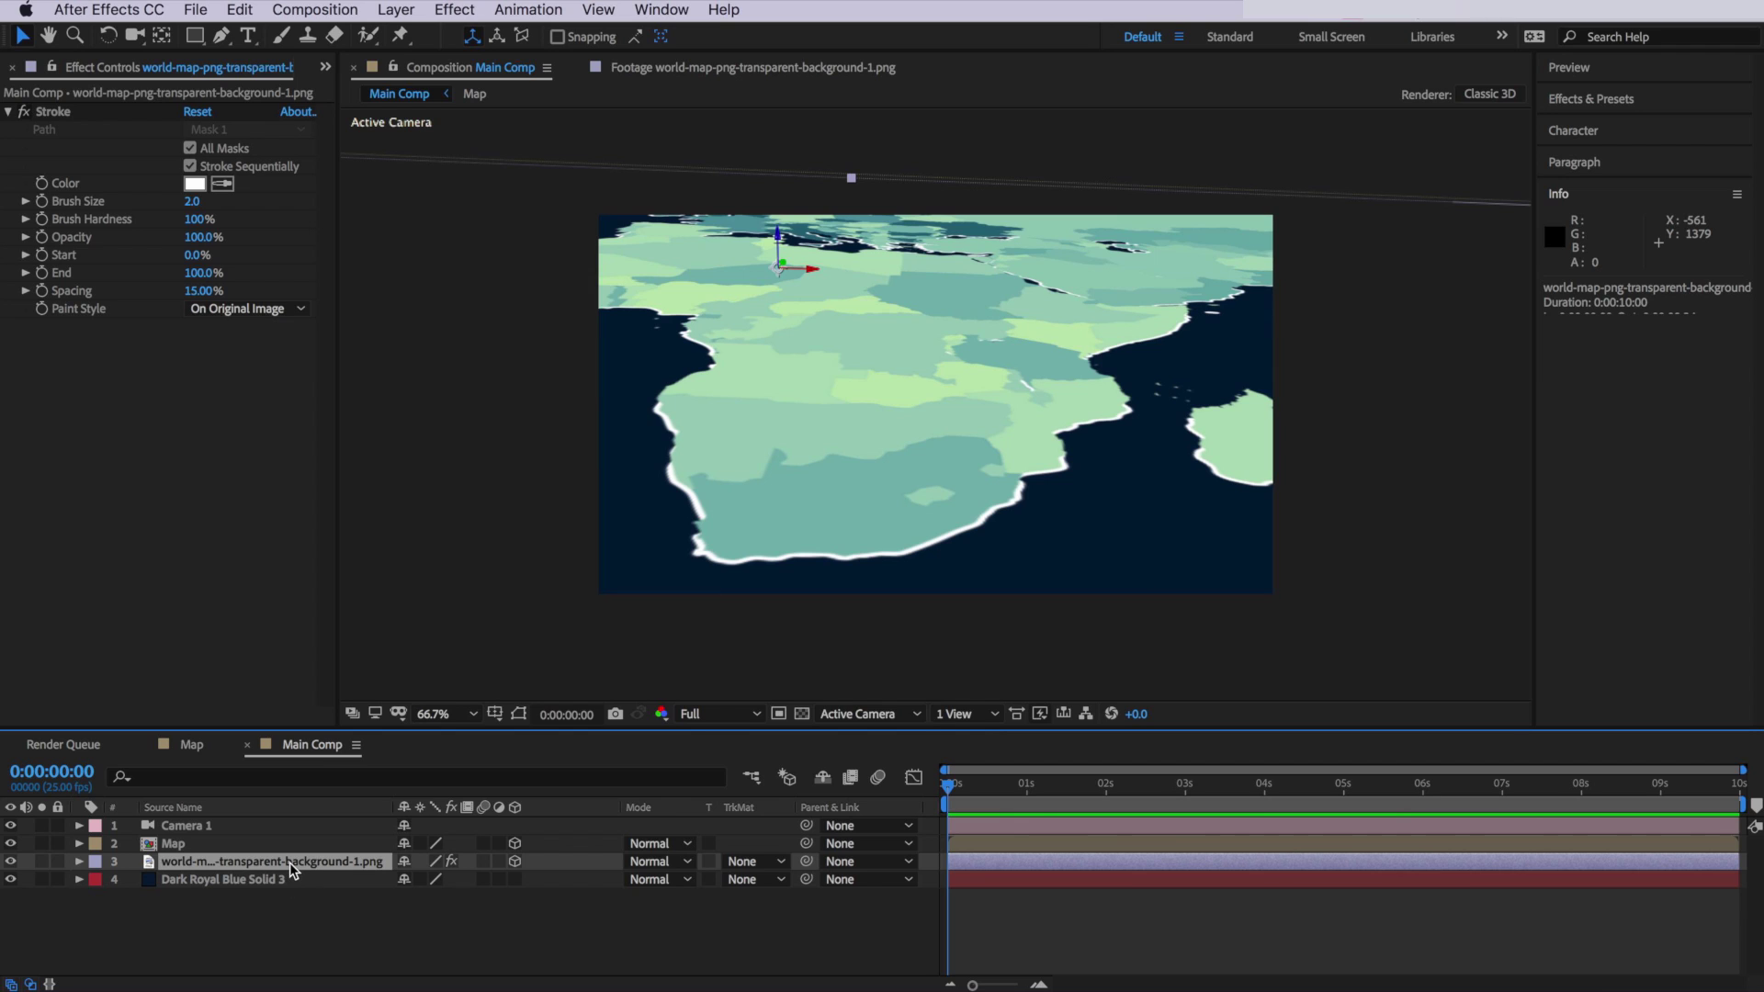
- Set the Stroke effect's Paint Style to On Transparent
click(283, 312)
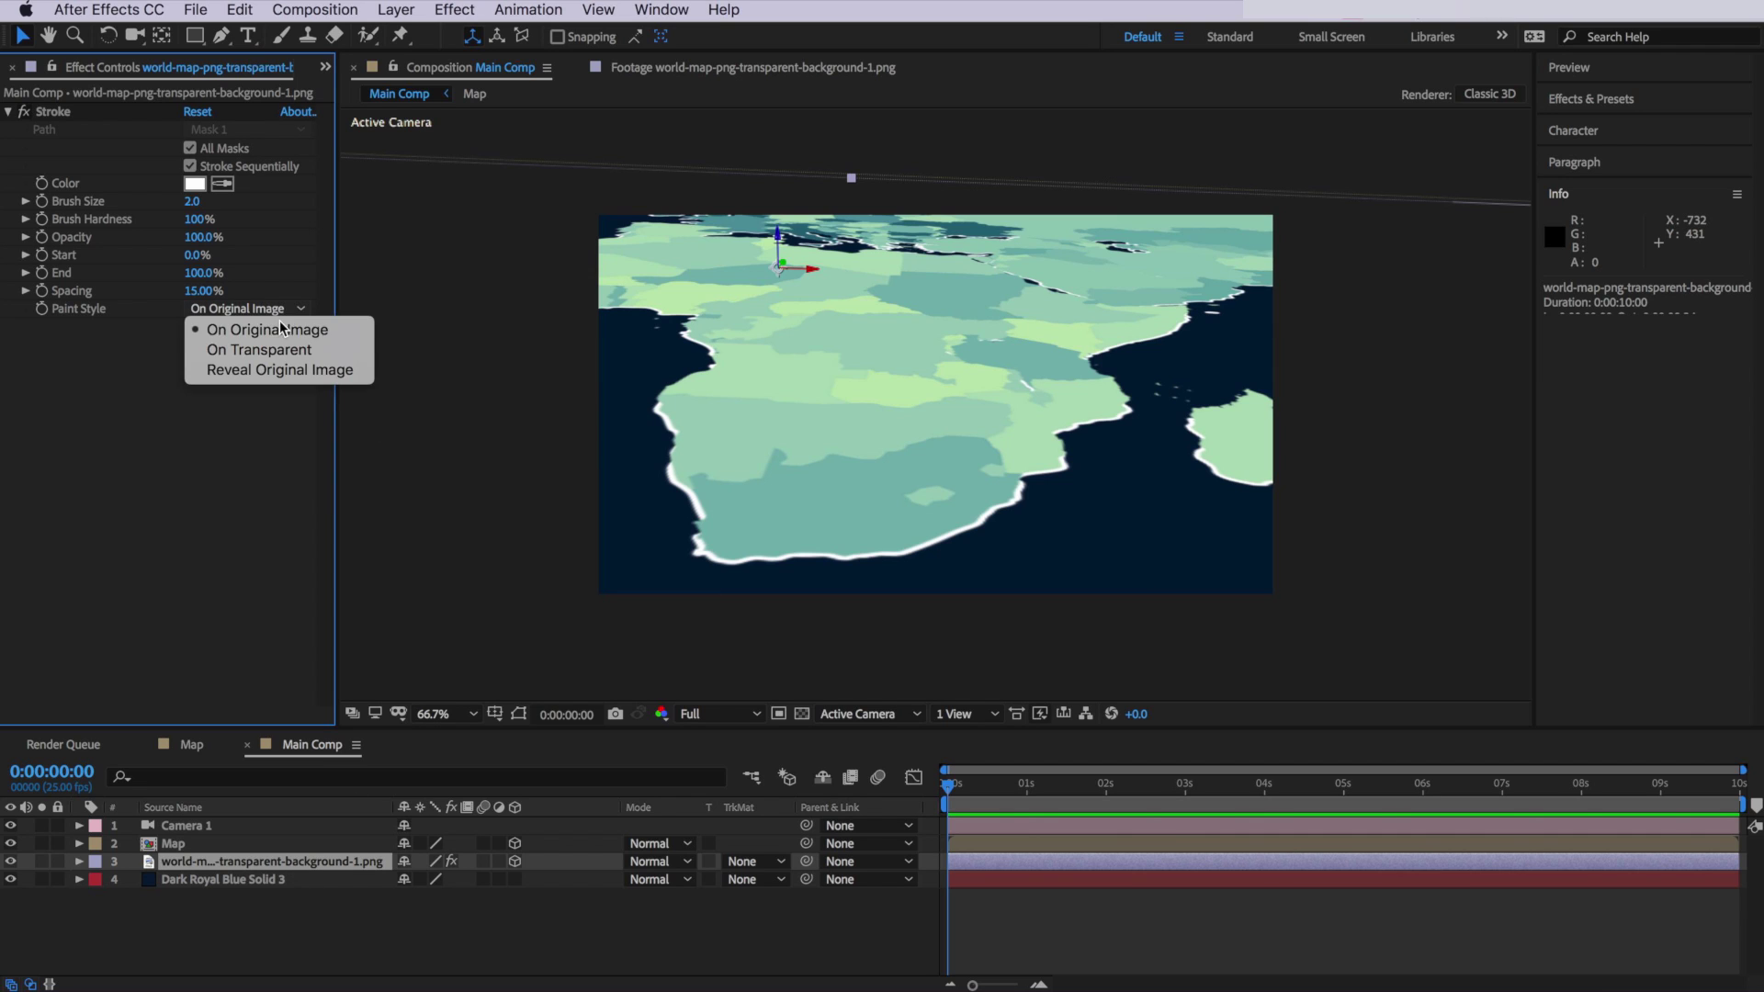
click(266, 350)
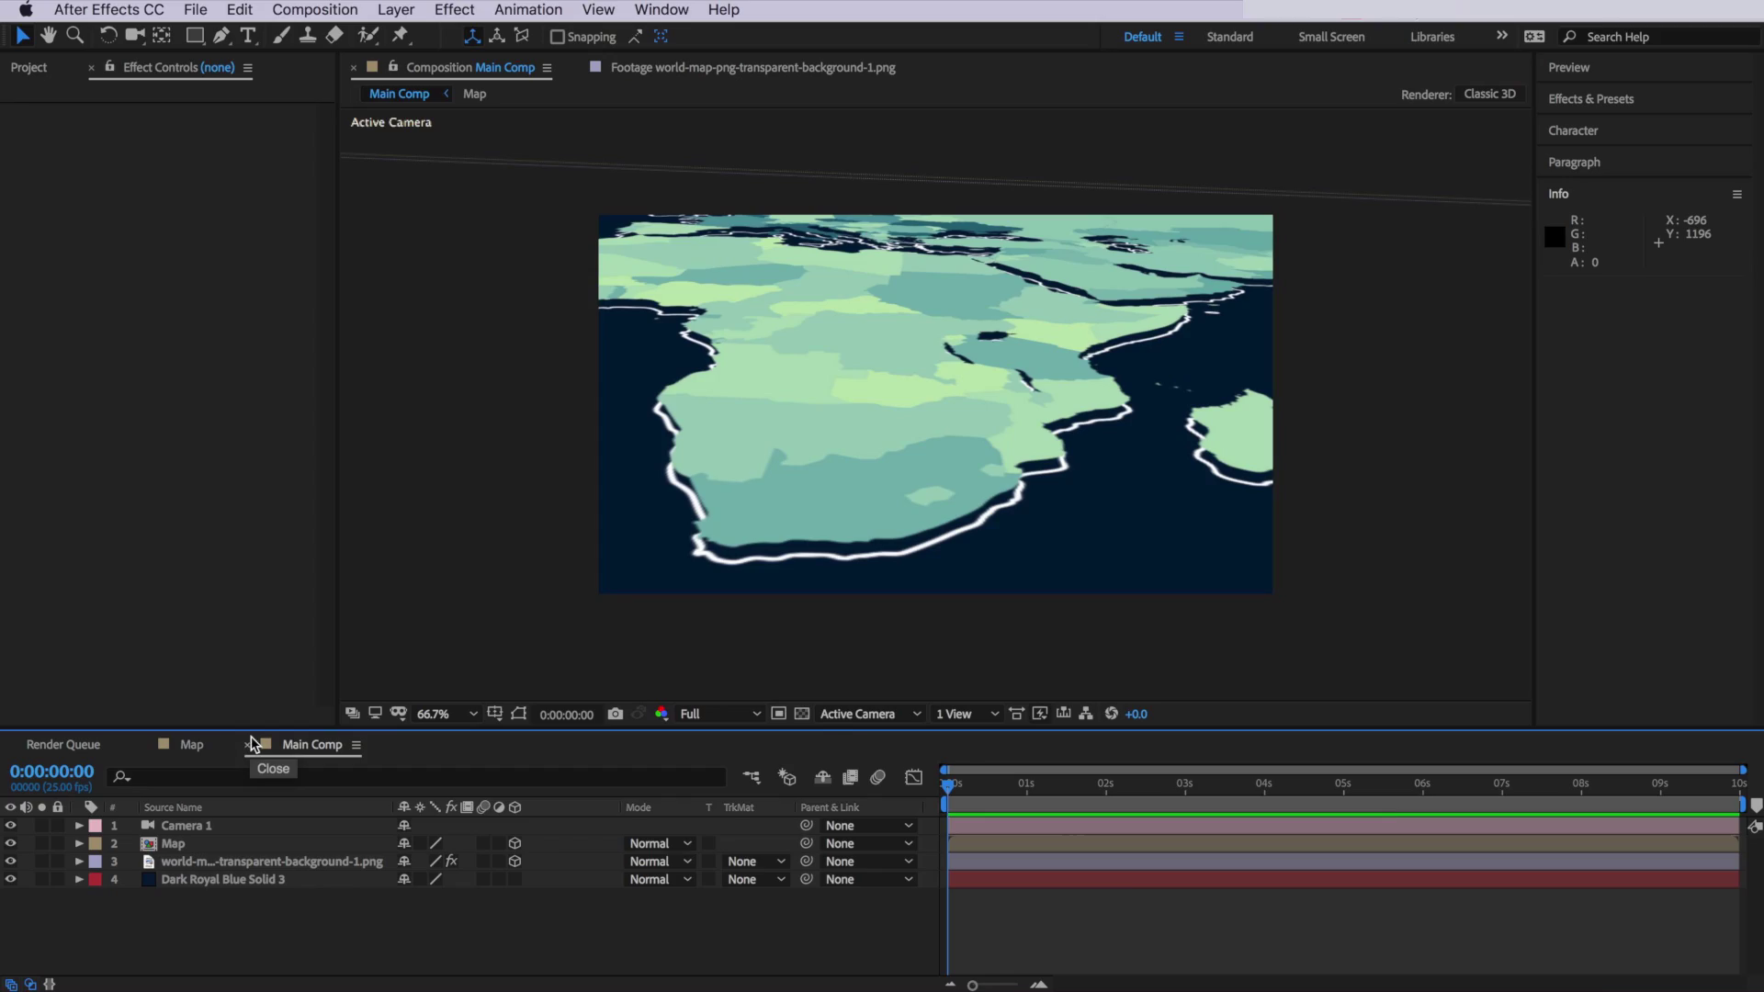
- Set new shapes to no fill and zoom into the Map comp view
scroll(825, 349, up, 1)
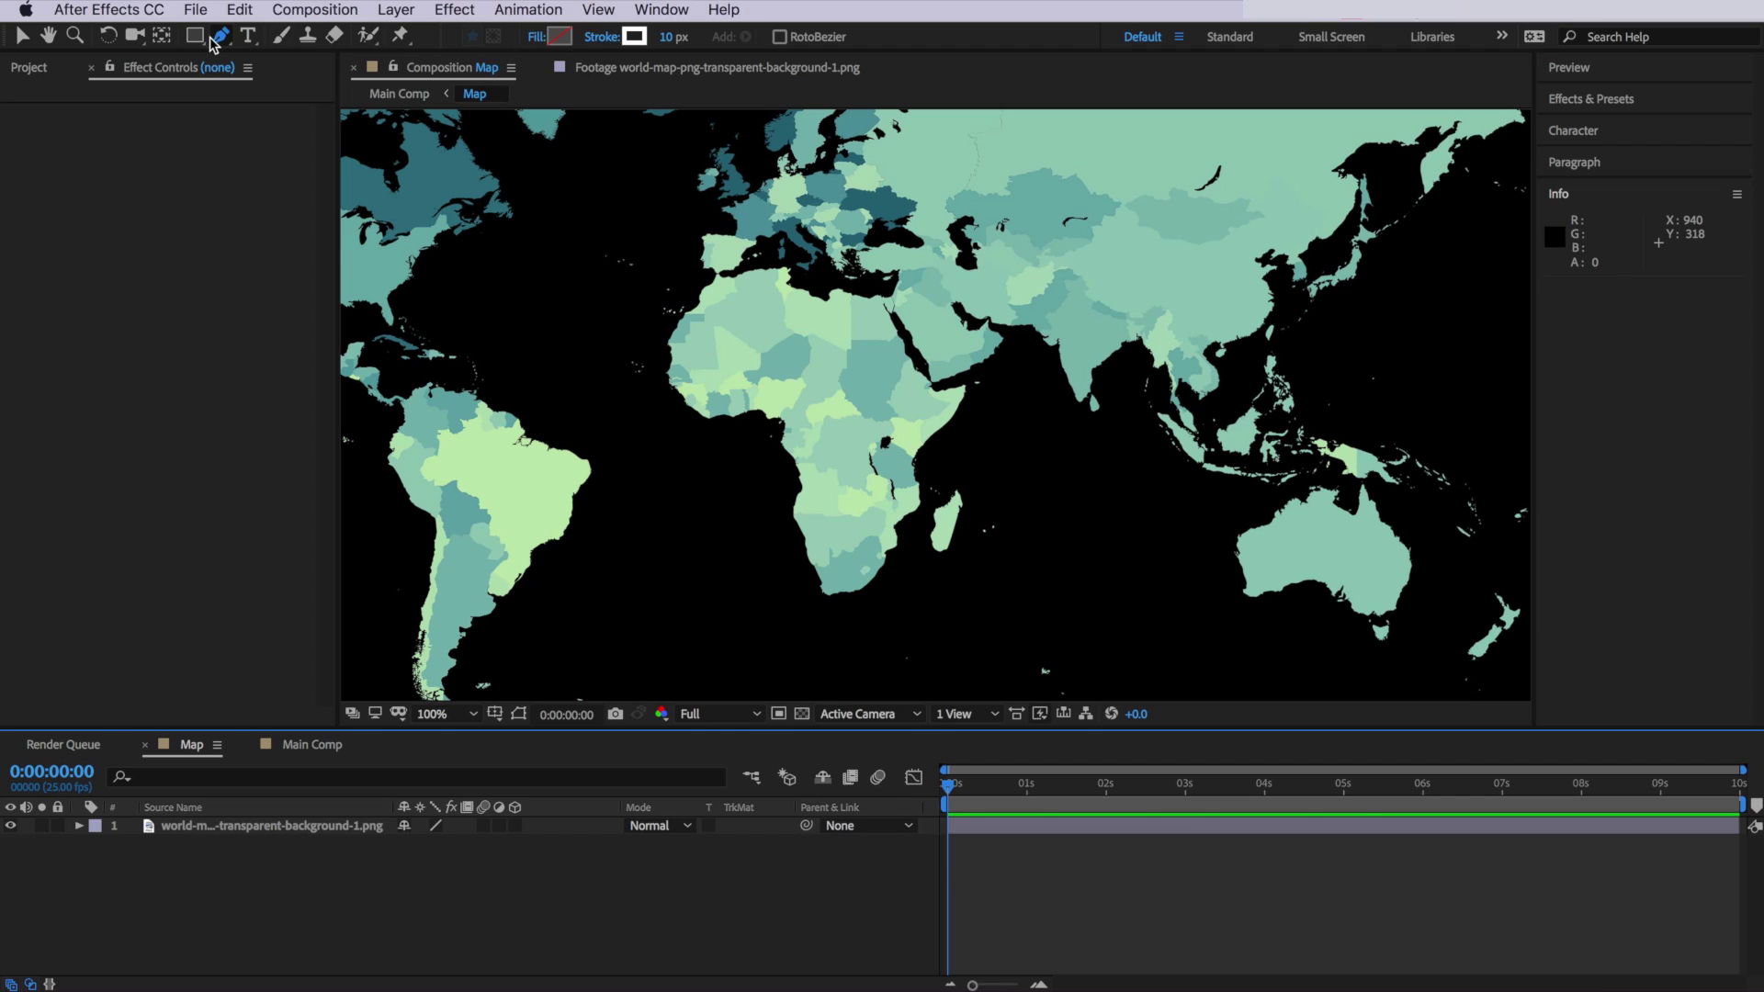
click(538, 37)
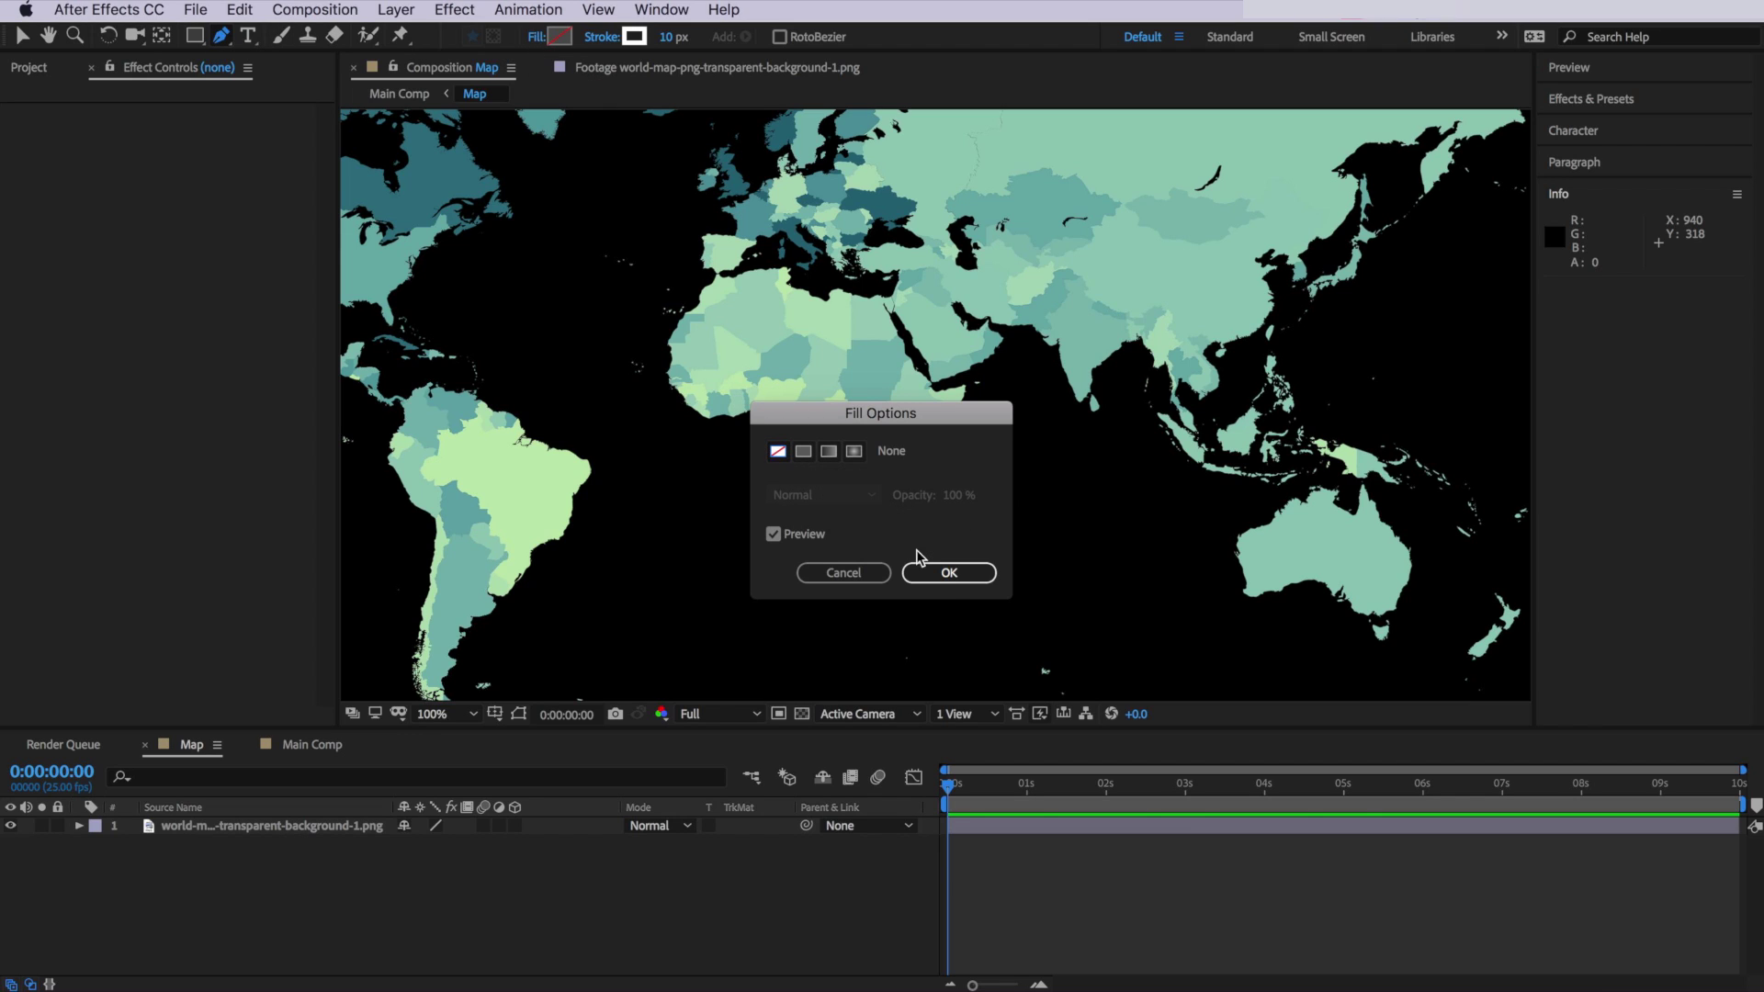
click(939, 573)
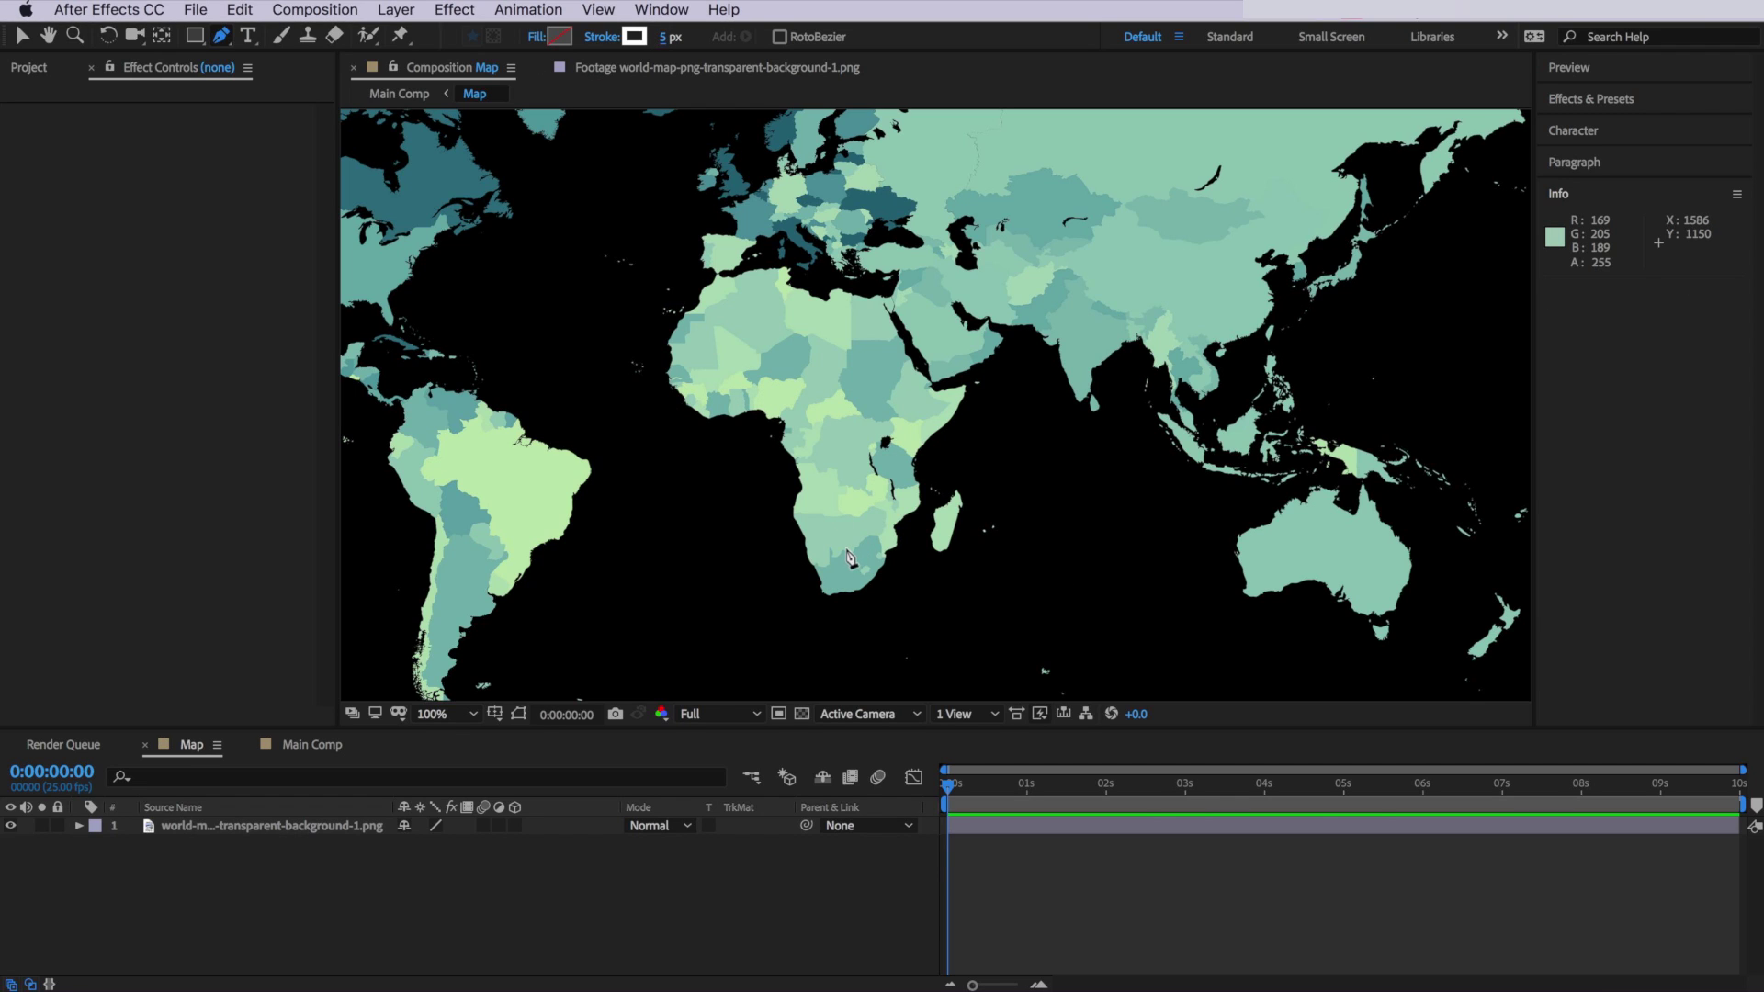
scroll(850, 557, up, 2)
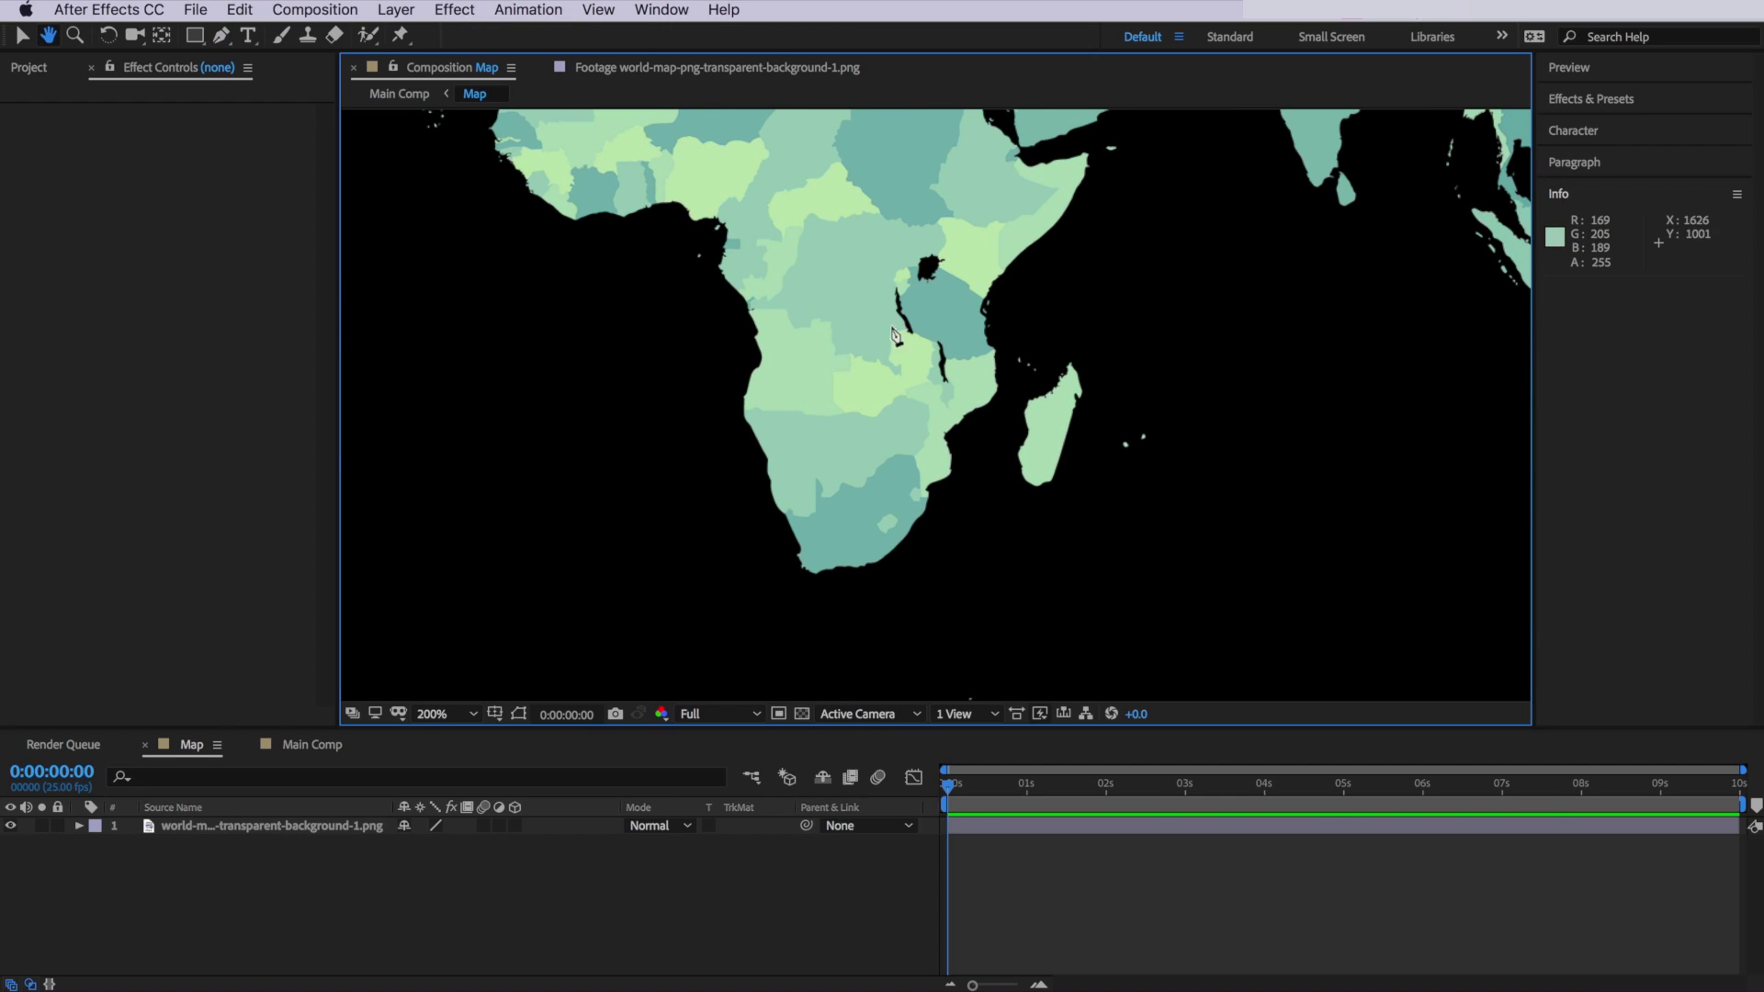
- Pen-draw curved route points from southern Africa via the Middle East and Bosphorus into Europe
click(837, 458)
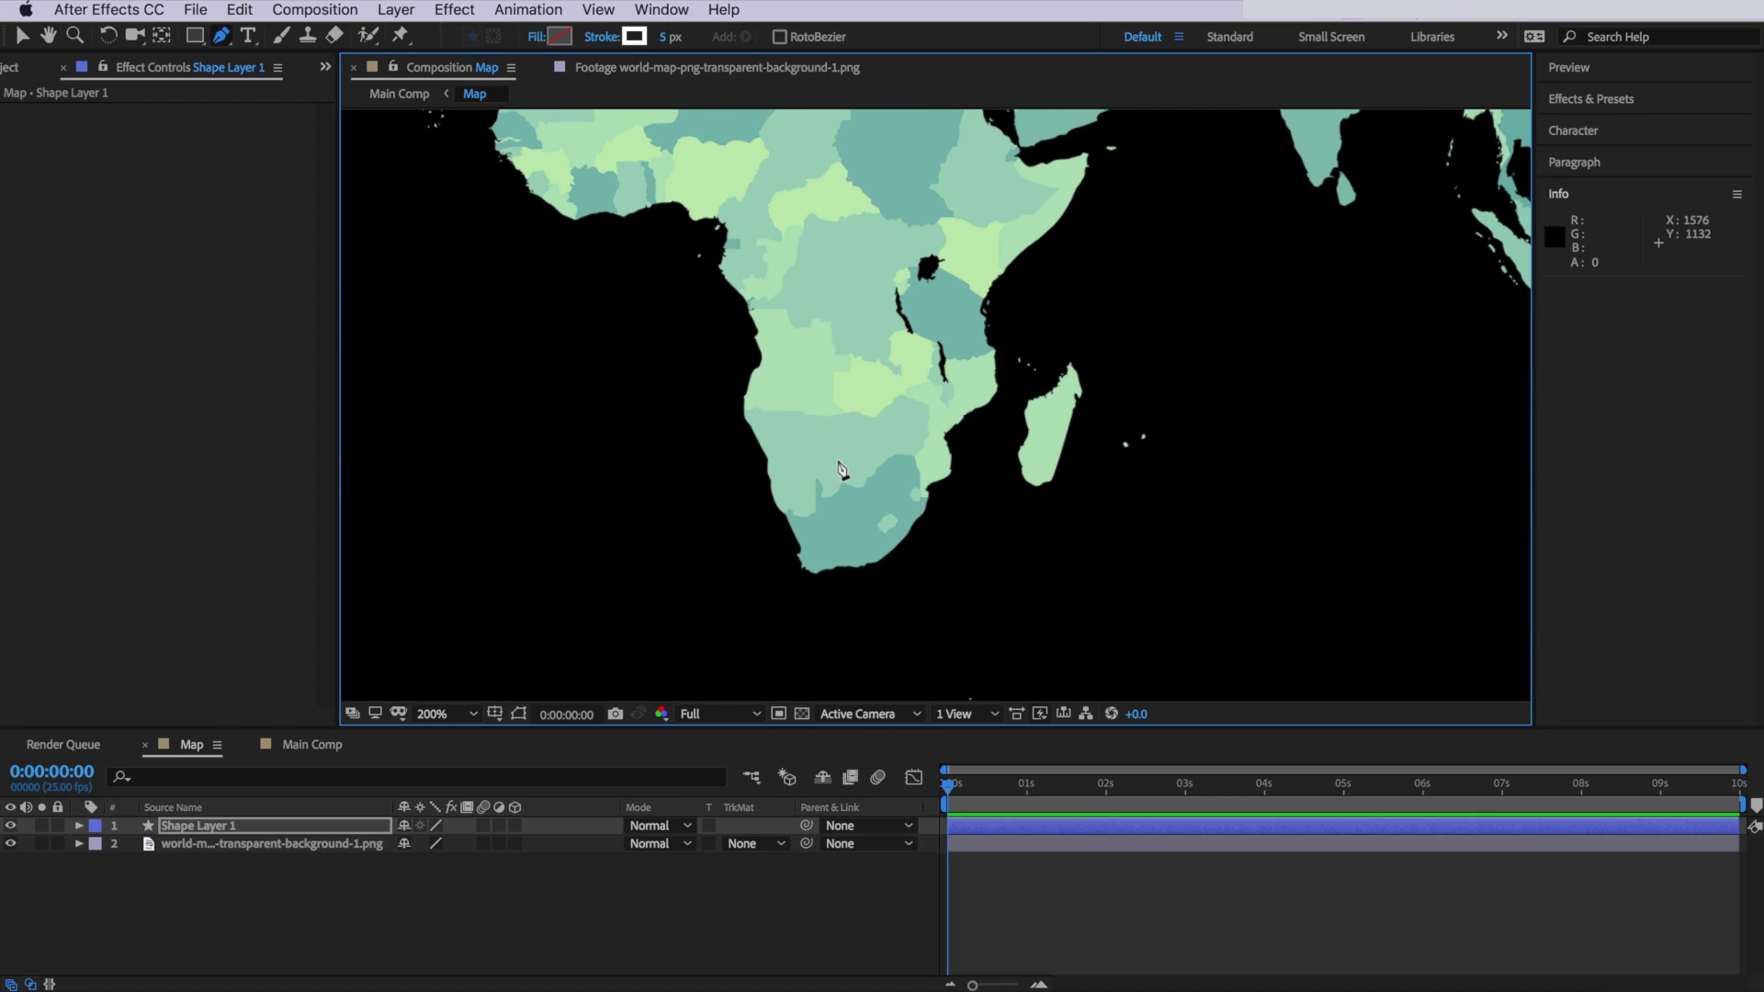
drag(868, 354, 831, 496)
drag(814, 418, 947, 297)
drag(1085, 268, 1011, 254)
drag(857, 176, 827, 128)
mouse_move(1002, 266)
mouse_down()
mouse_move(958, 252)
mouse_move(885, 310)
mouse_move(885, 359)
mouse_up()
key(space)
drag(804, 210, 806, 164)
click(897, 134)
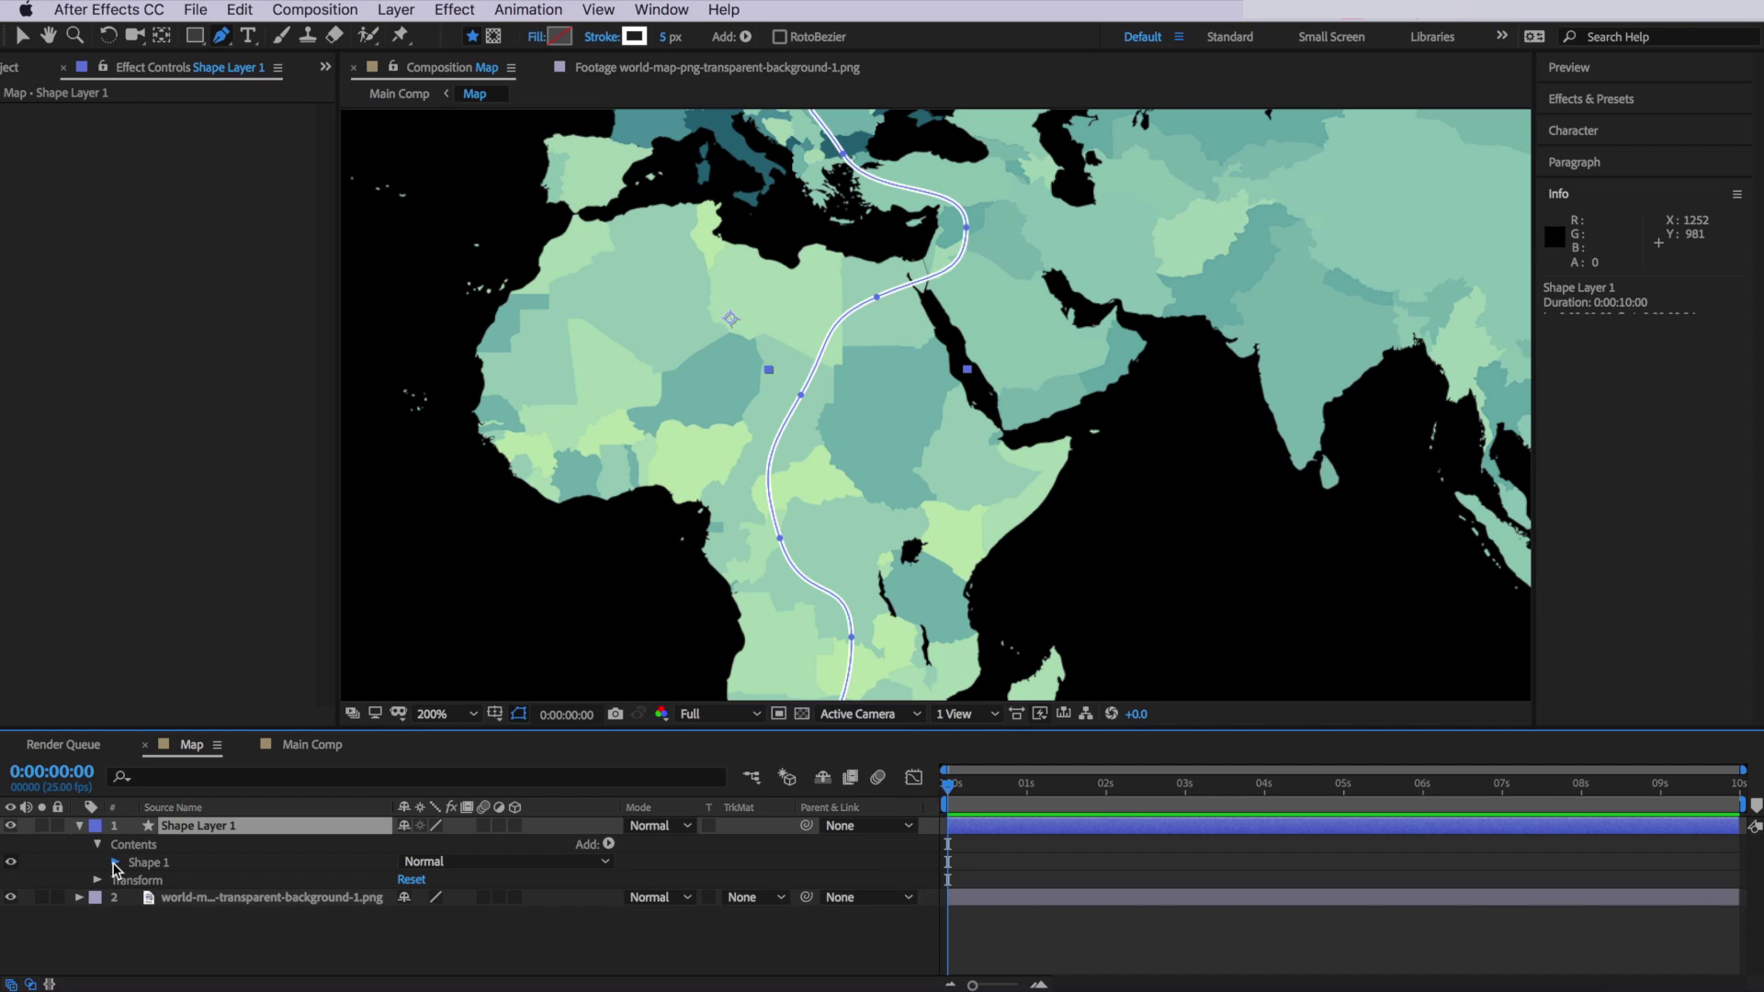
- Twirl open Shape Layer 1 to show Shape 1's Path 1, Stroke 1 and Fill 1
click(115, 863)
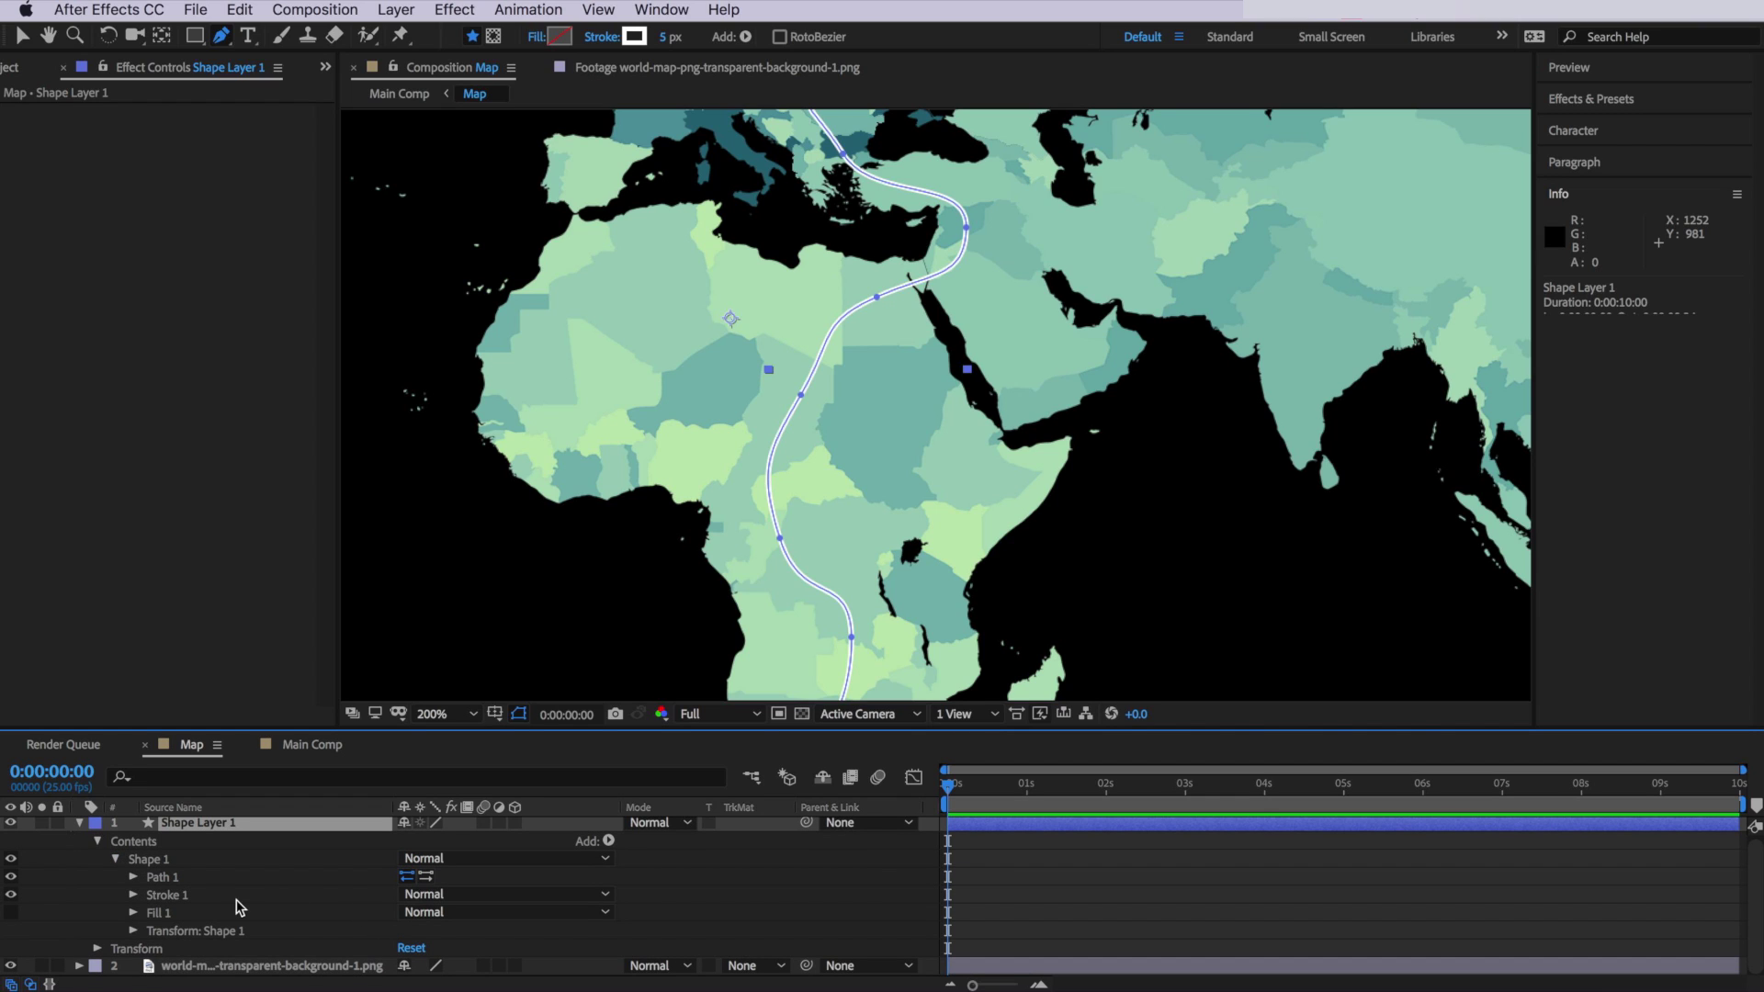
- Add dashes to the route's Stroke 1 with a dash length of 10
click(133, 893)
scroll(267, 914, down, 1)
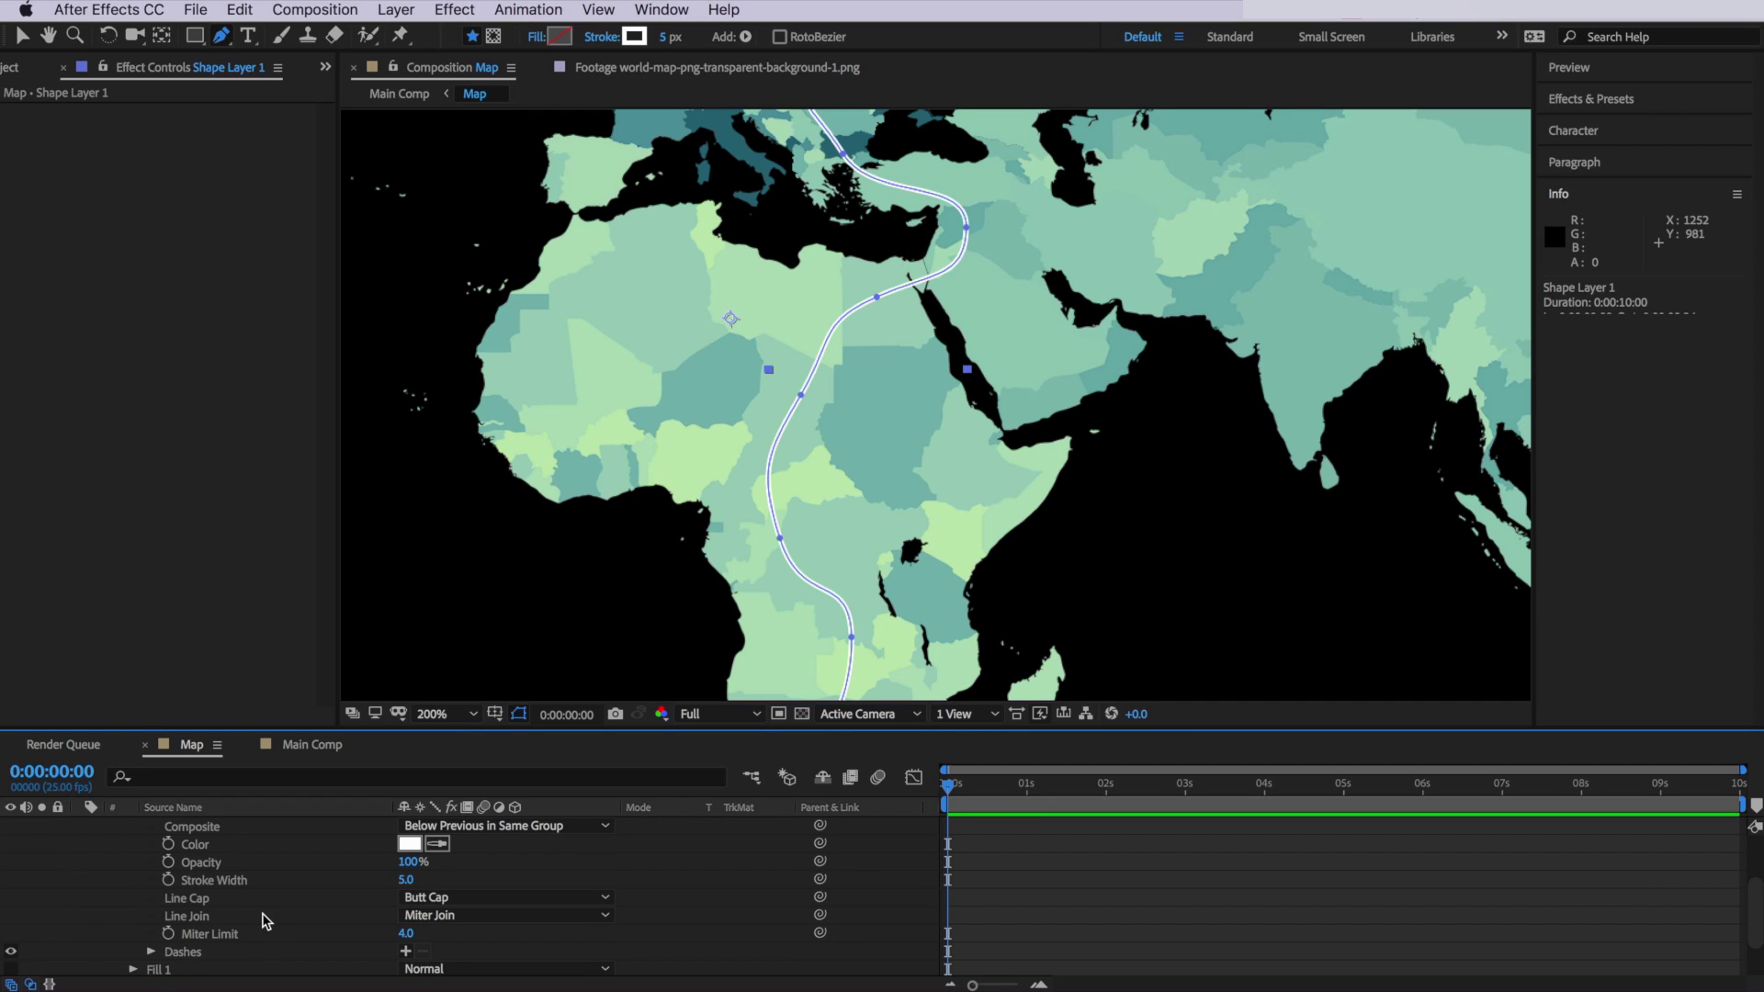
scroll(137, 933, down, 3)
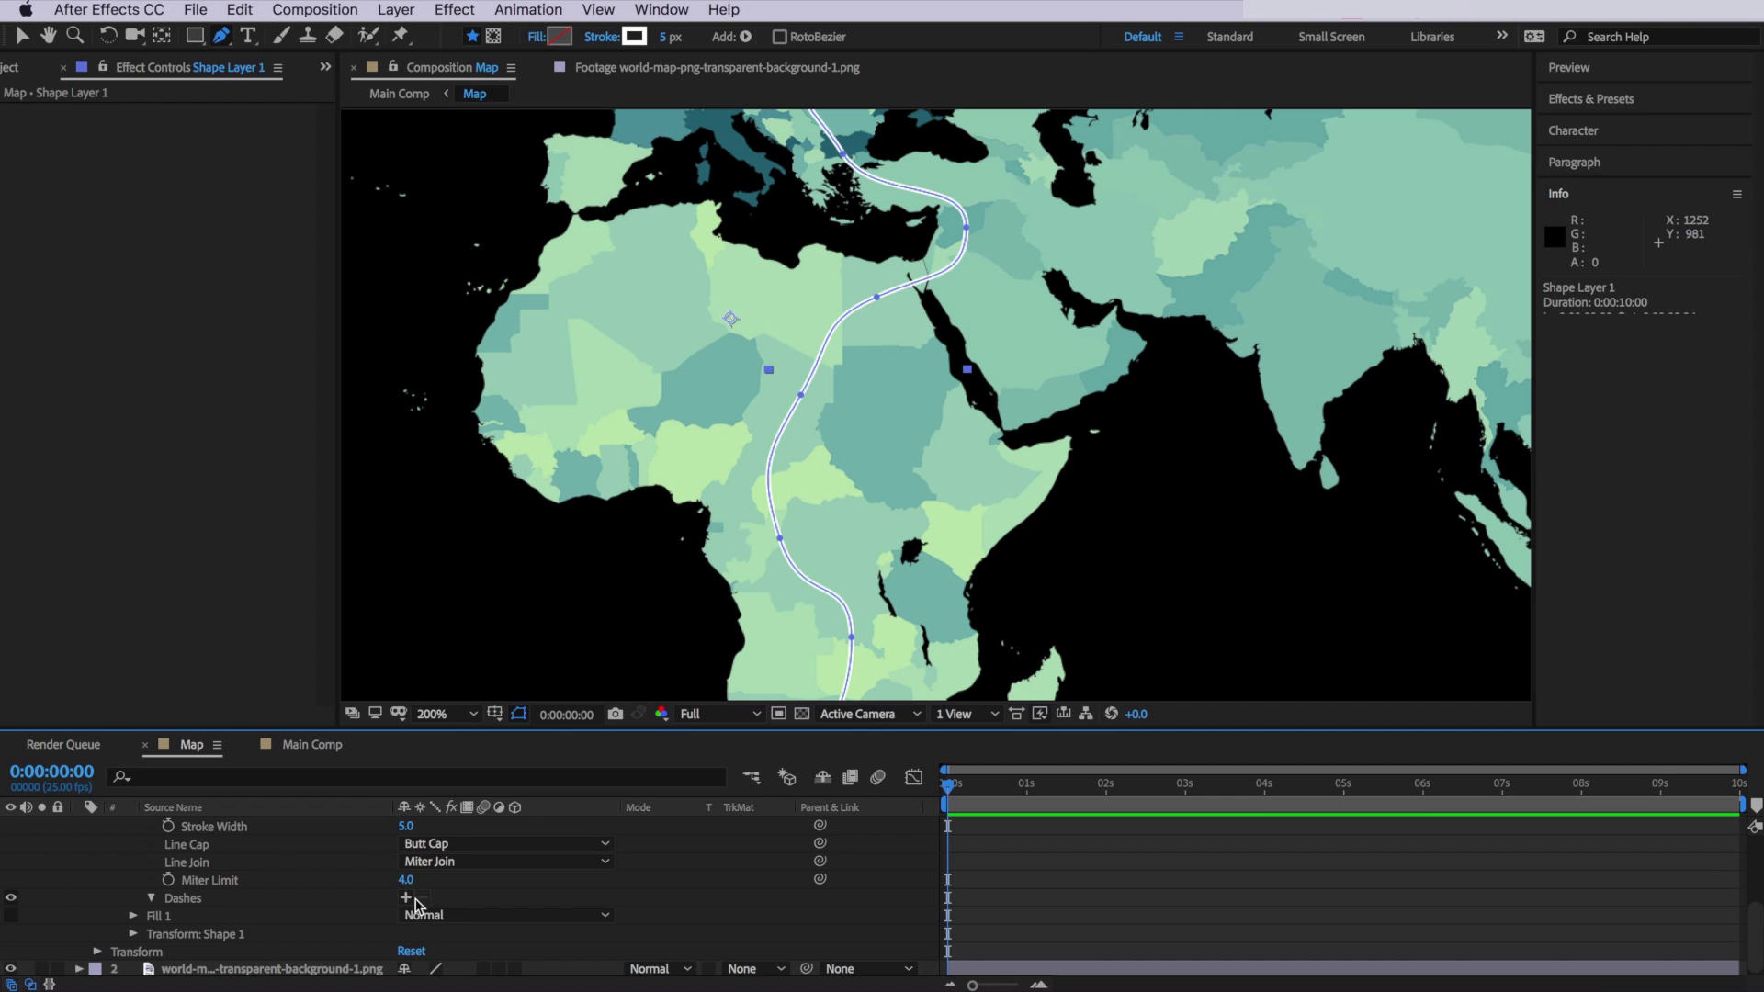
click(405, 898)
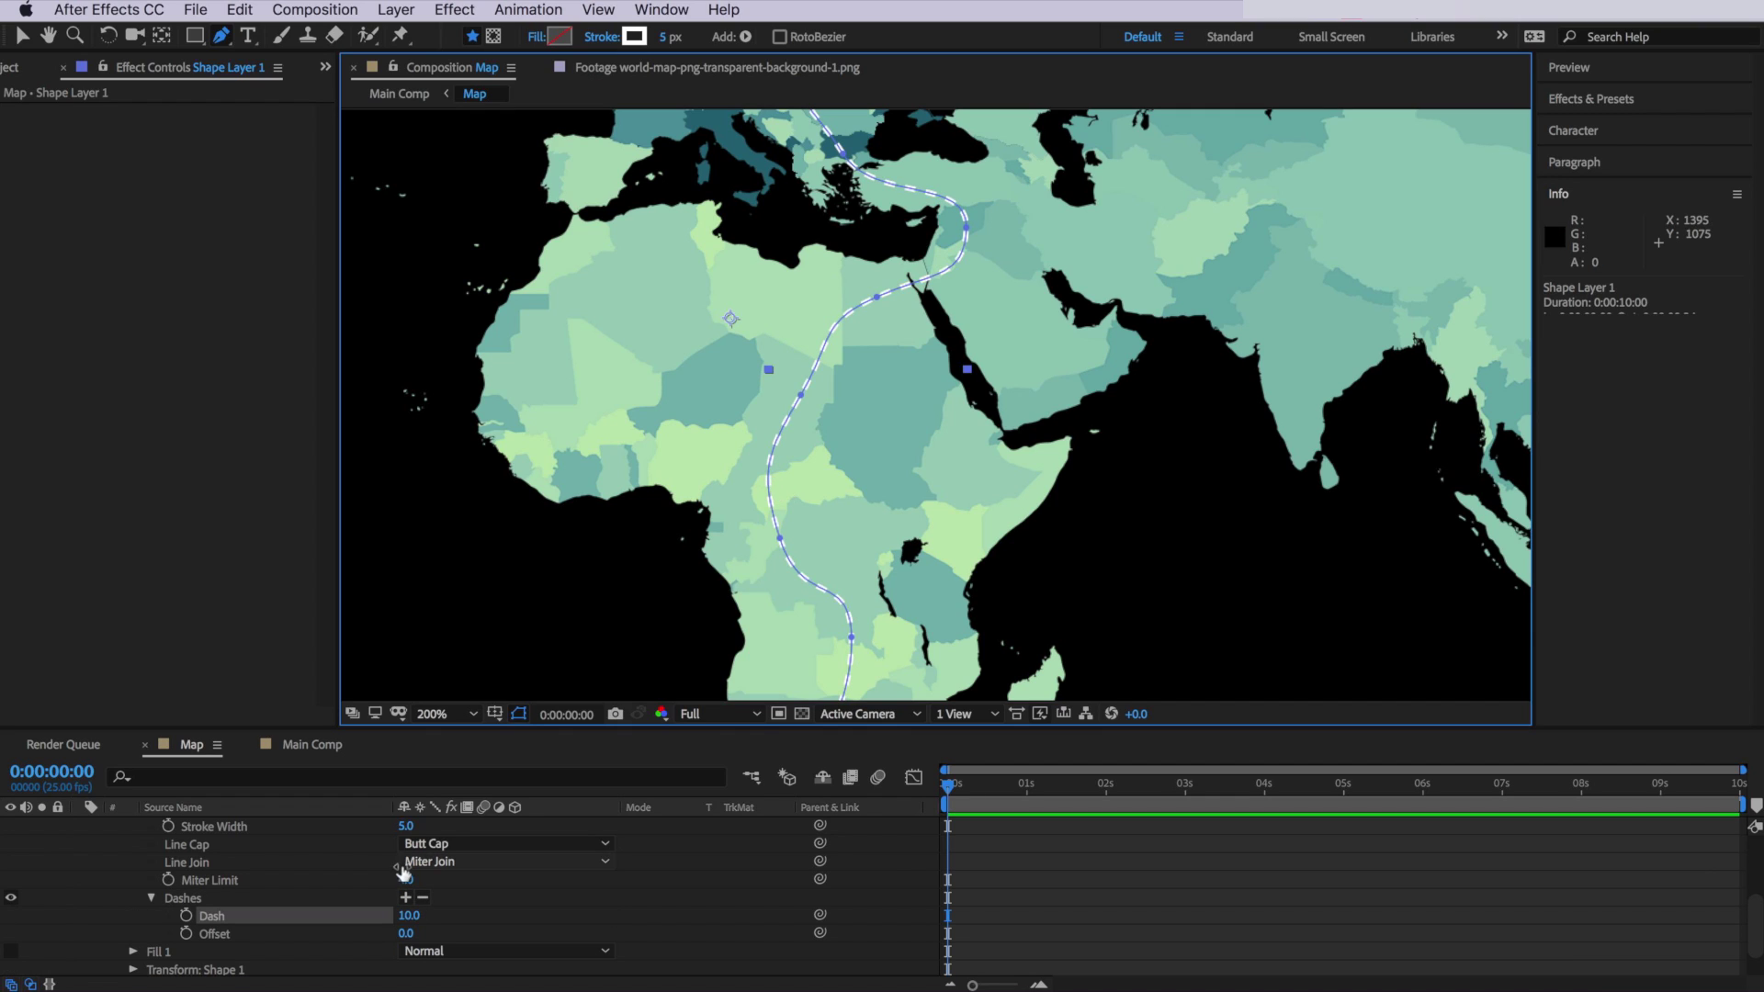
drag(411, 921, 415, 920)
- Pan the map back to southern Africa and reselect the route shape layer
key(h)
drag(680, 680, 734, 633)
key(g)
click(289, 928)
scroll(170, 916, up, 3)
click(195, 825)
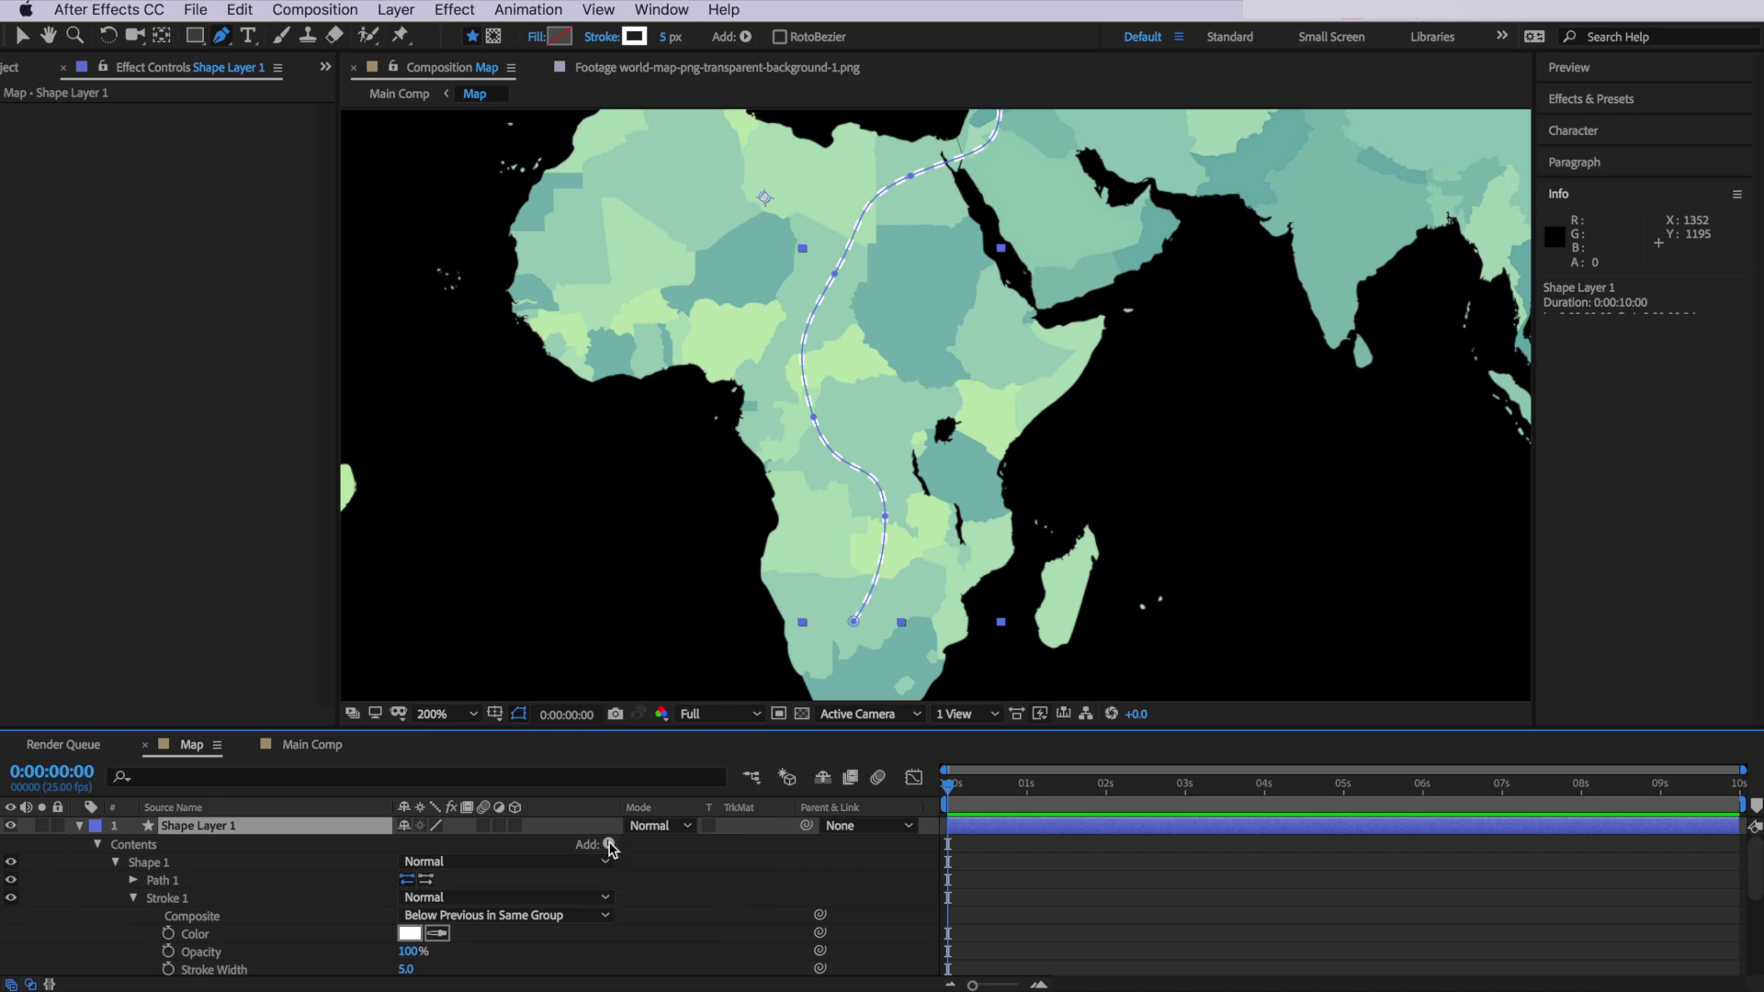
- Add Trim Paths to the route and keyframe End from 0% at 0s to 100% at 6s
click(610, 847)
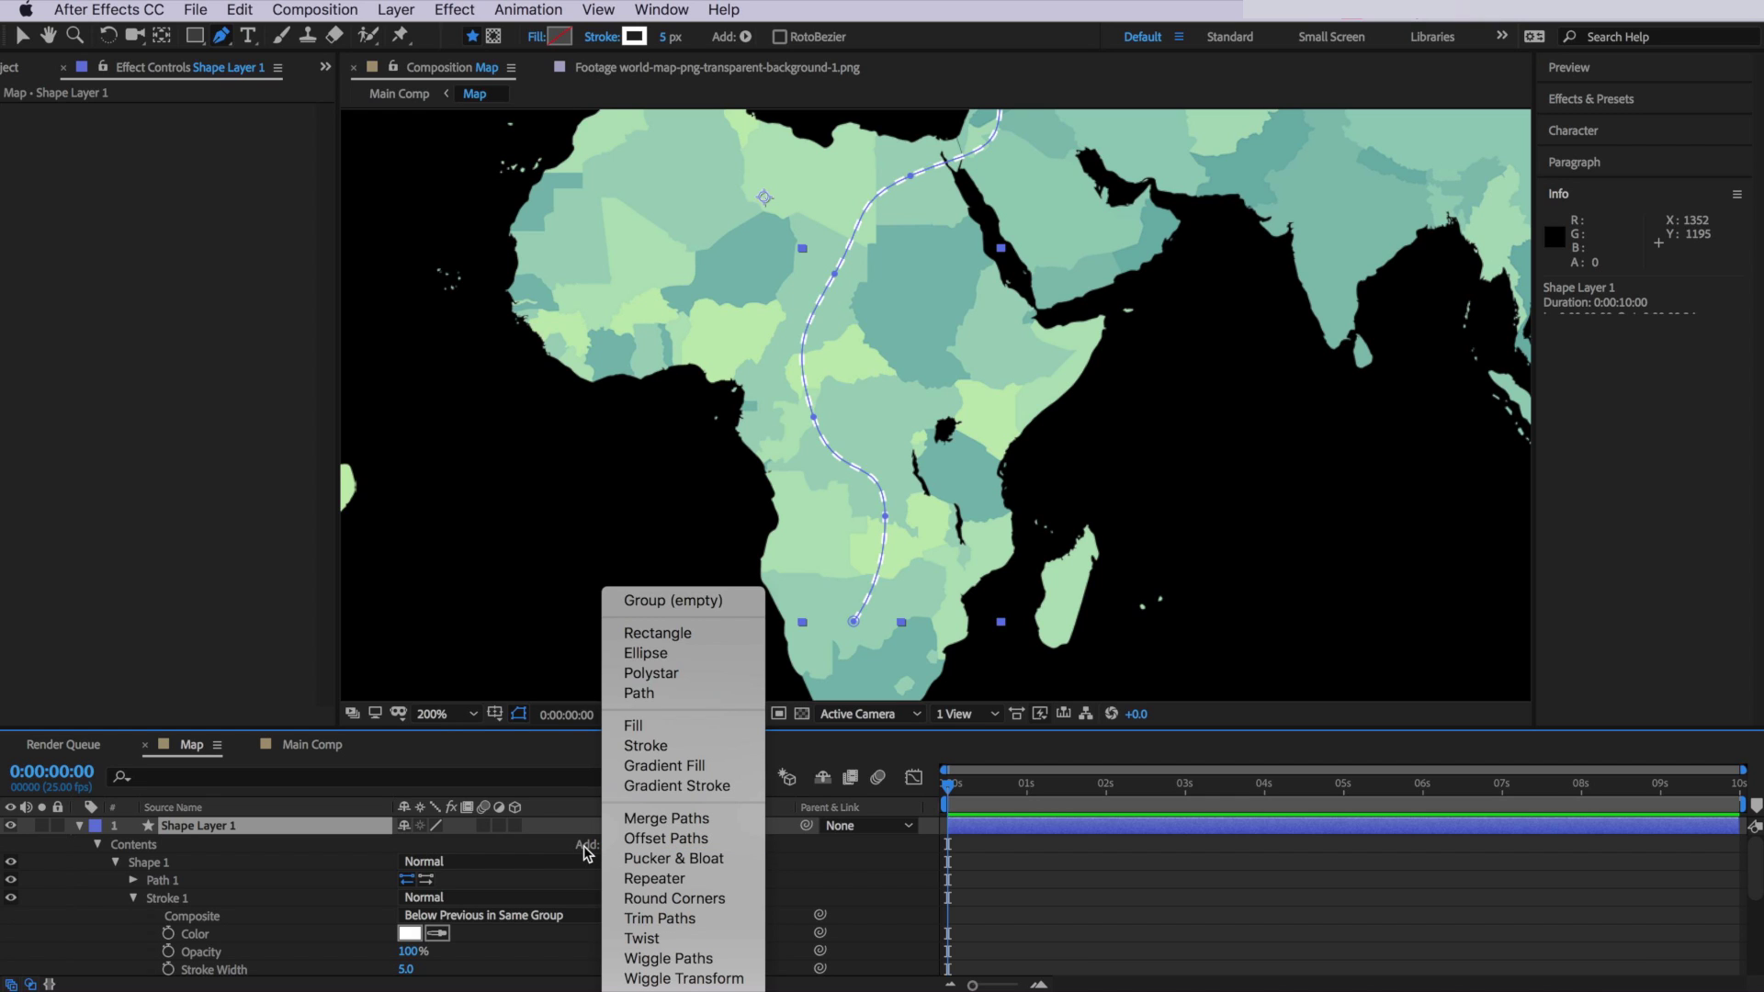
click(645, 919)
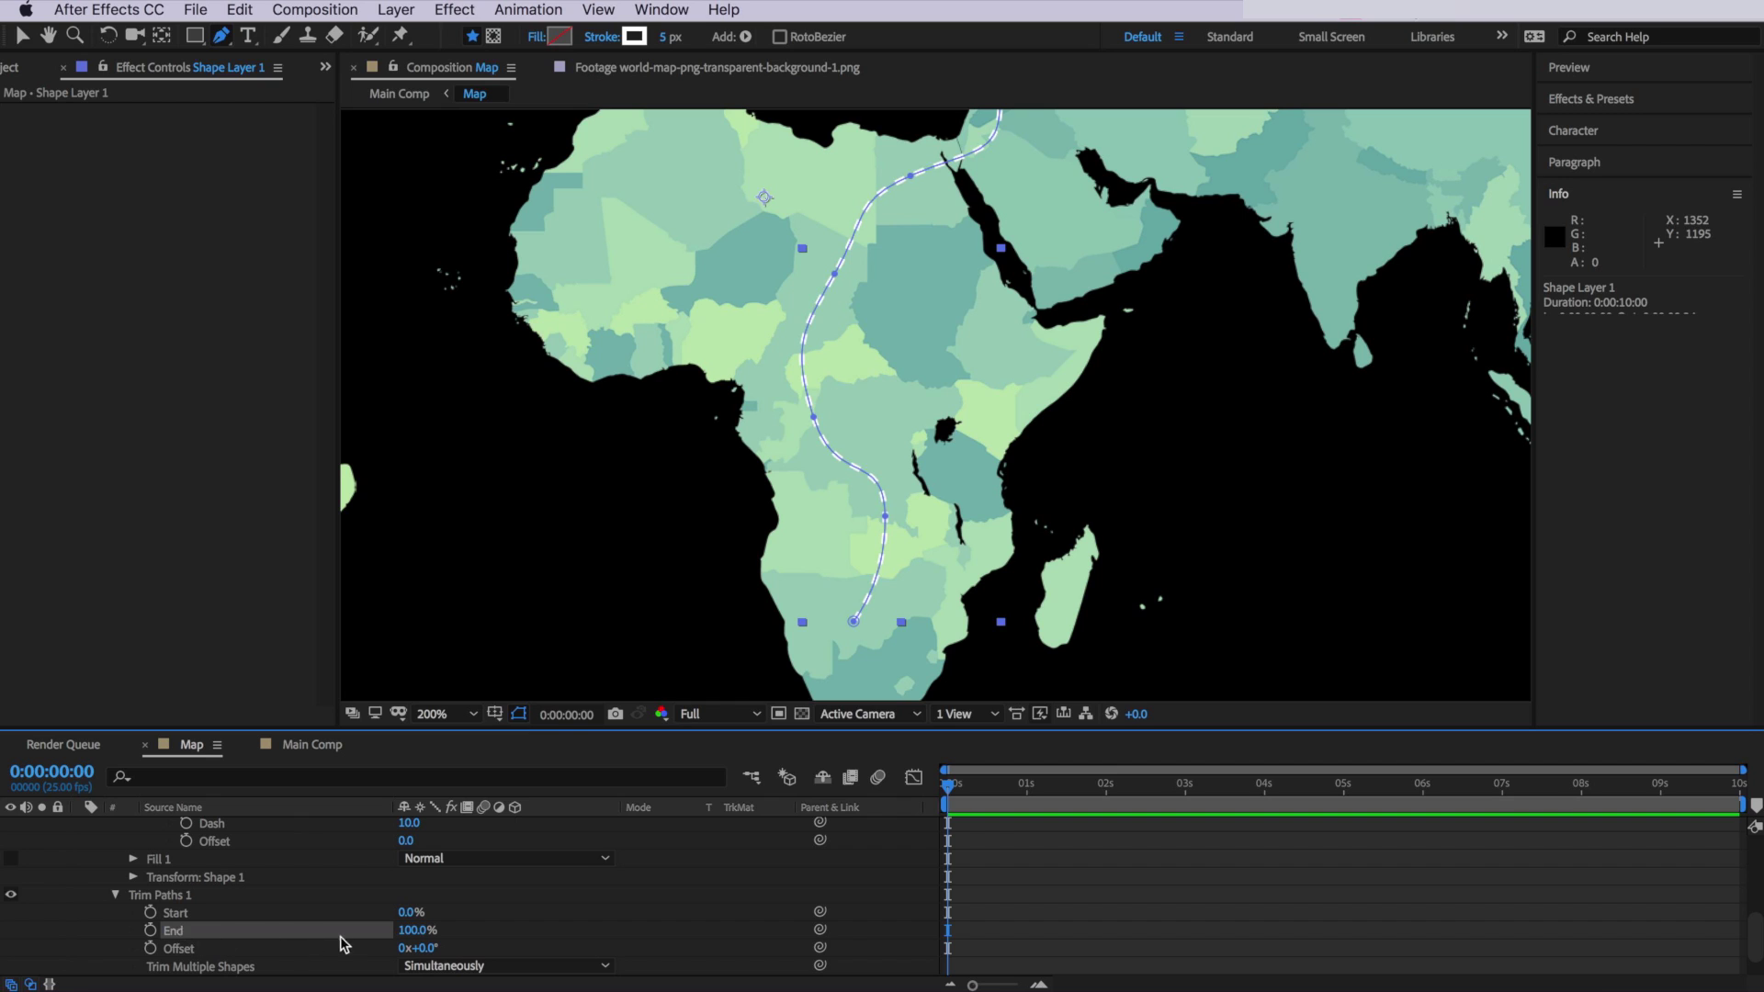
drag(405, 930, 389, 929)
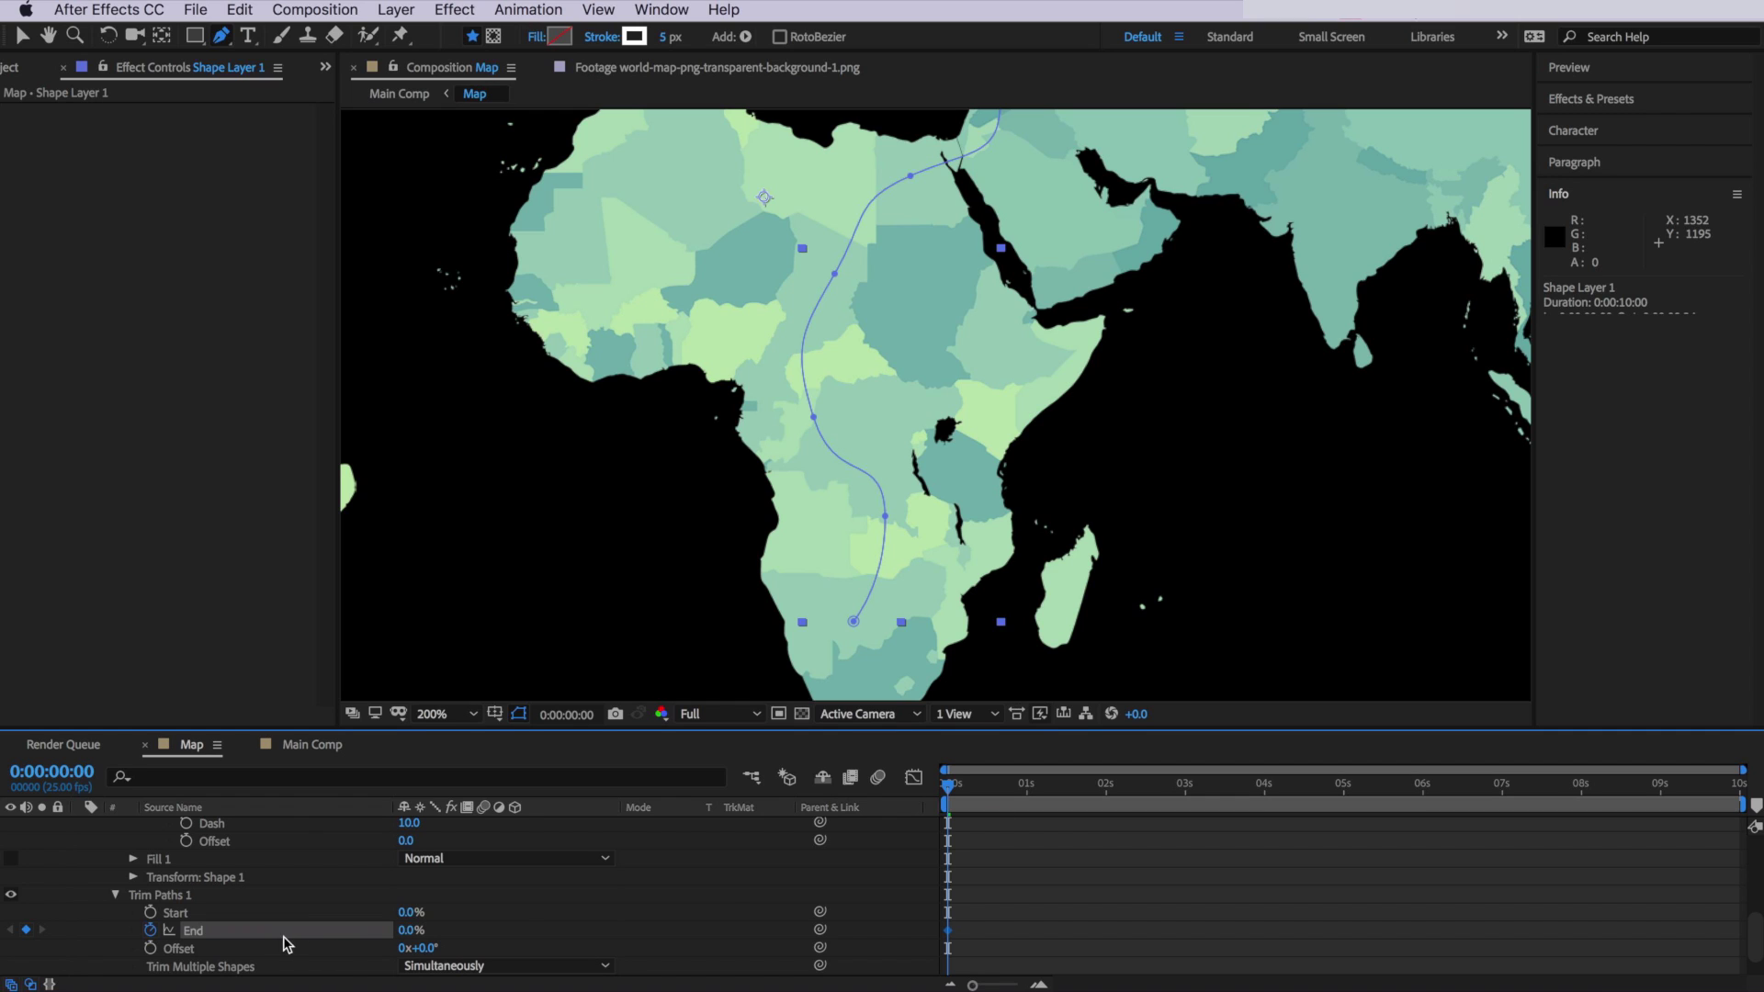
drag(957, 787, 1427, 816)
drag(408, 931, 415, 931)
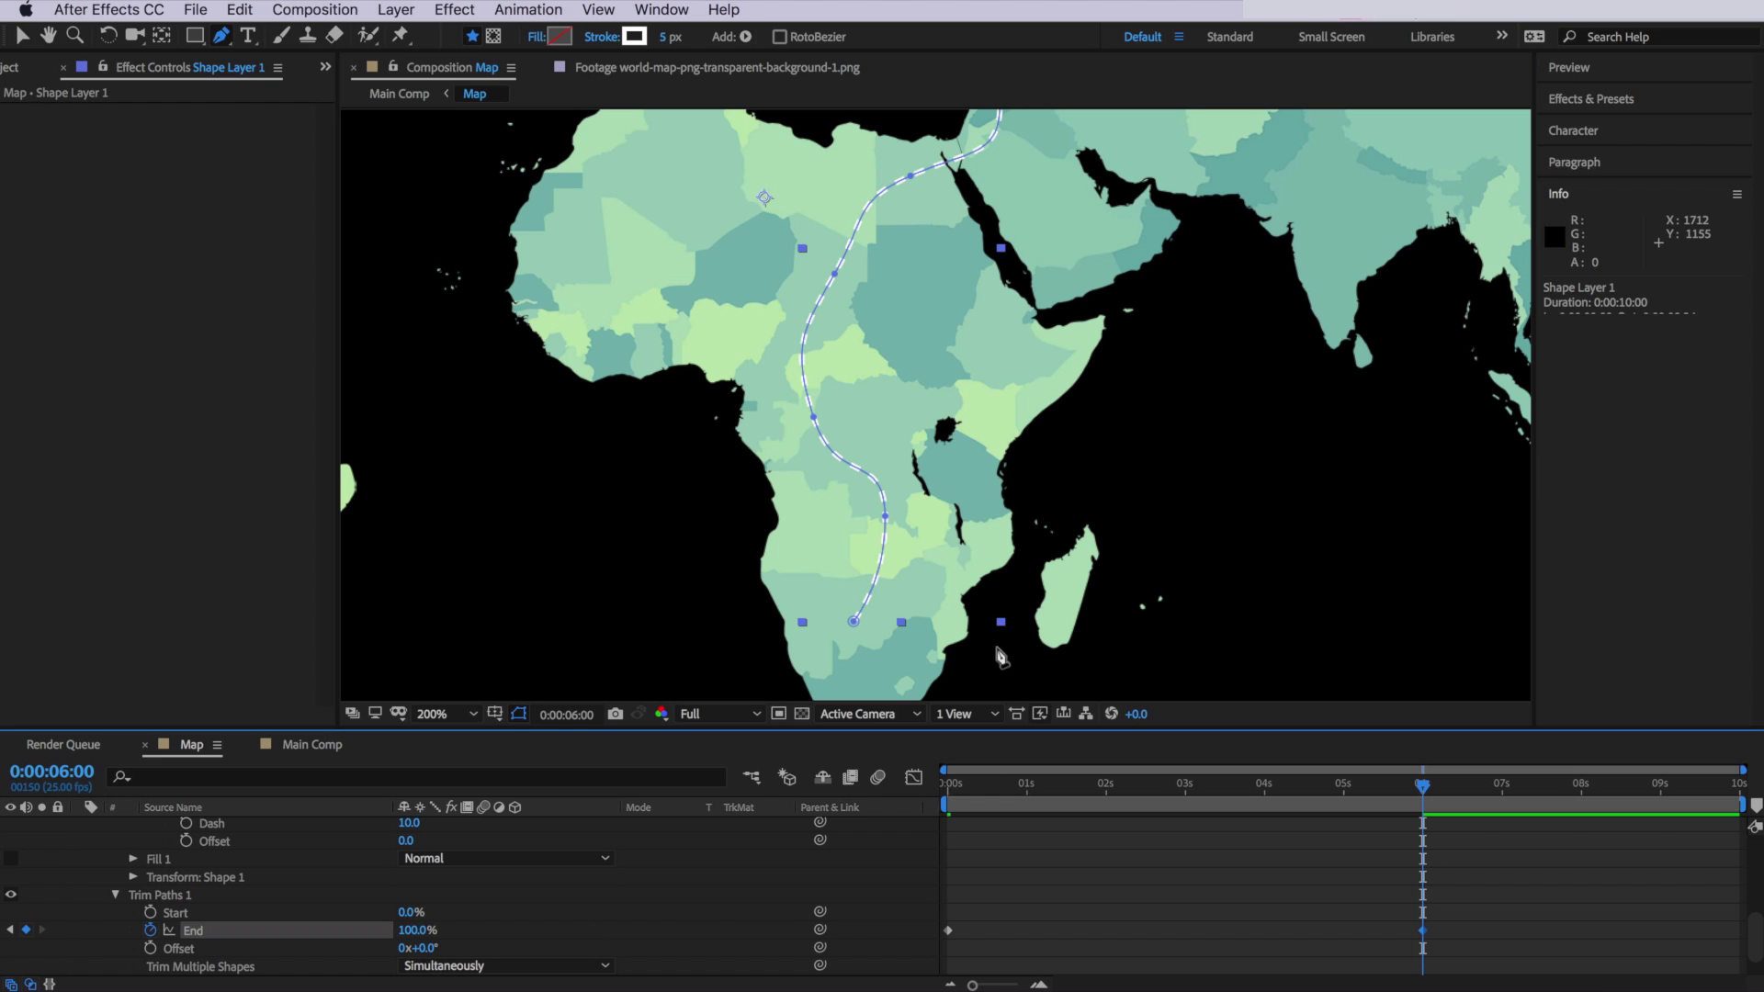
- Deselect the layer, return to the start, and preview the route drawing on
click(1077, 926)
drag(998, 786, 947, 786)
scroll(732, 397, down, 1)
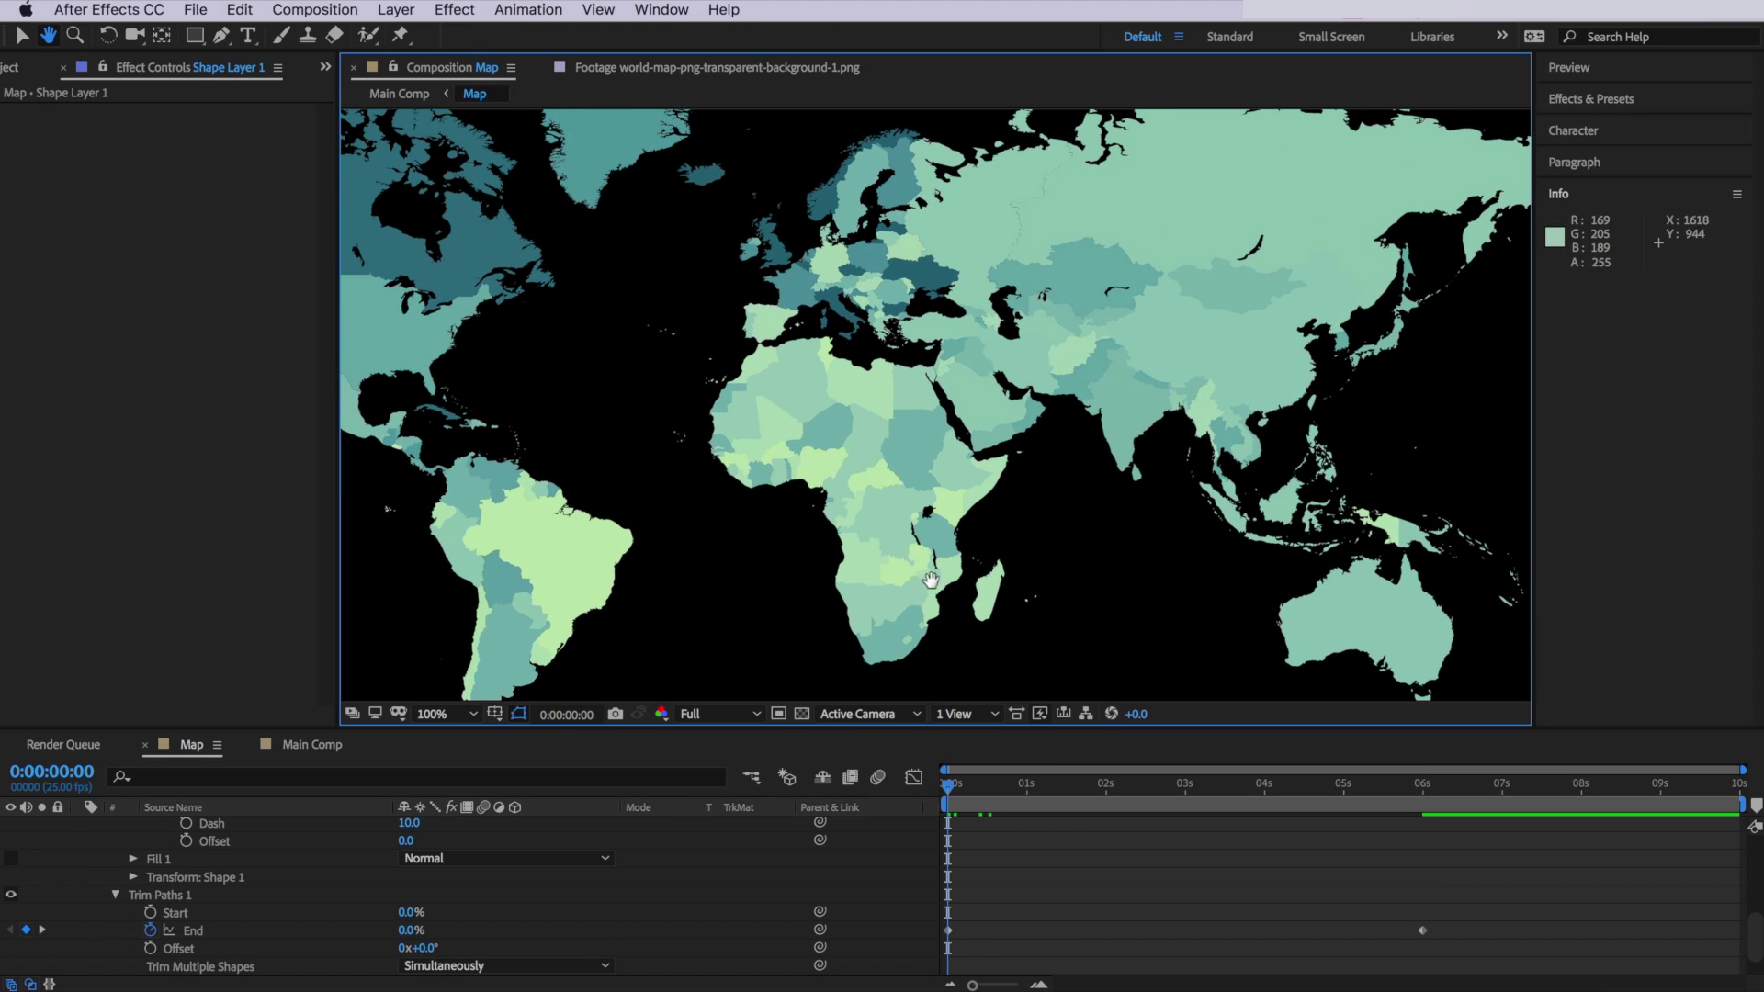
key(space)
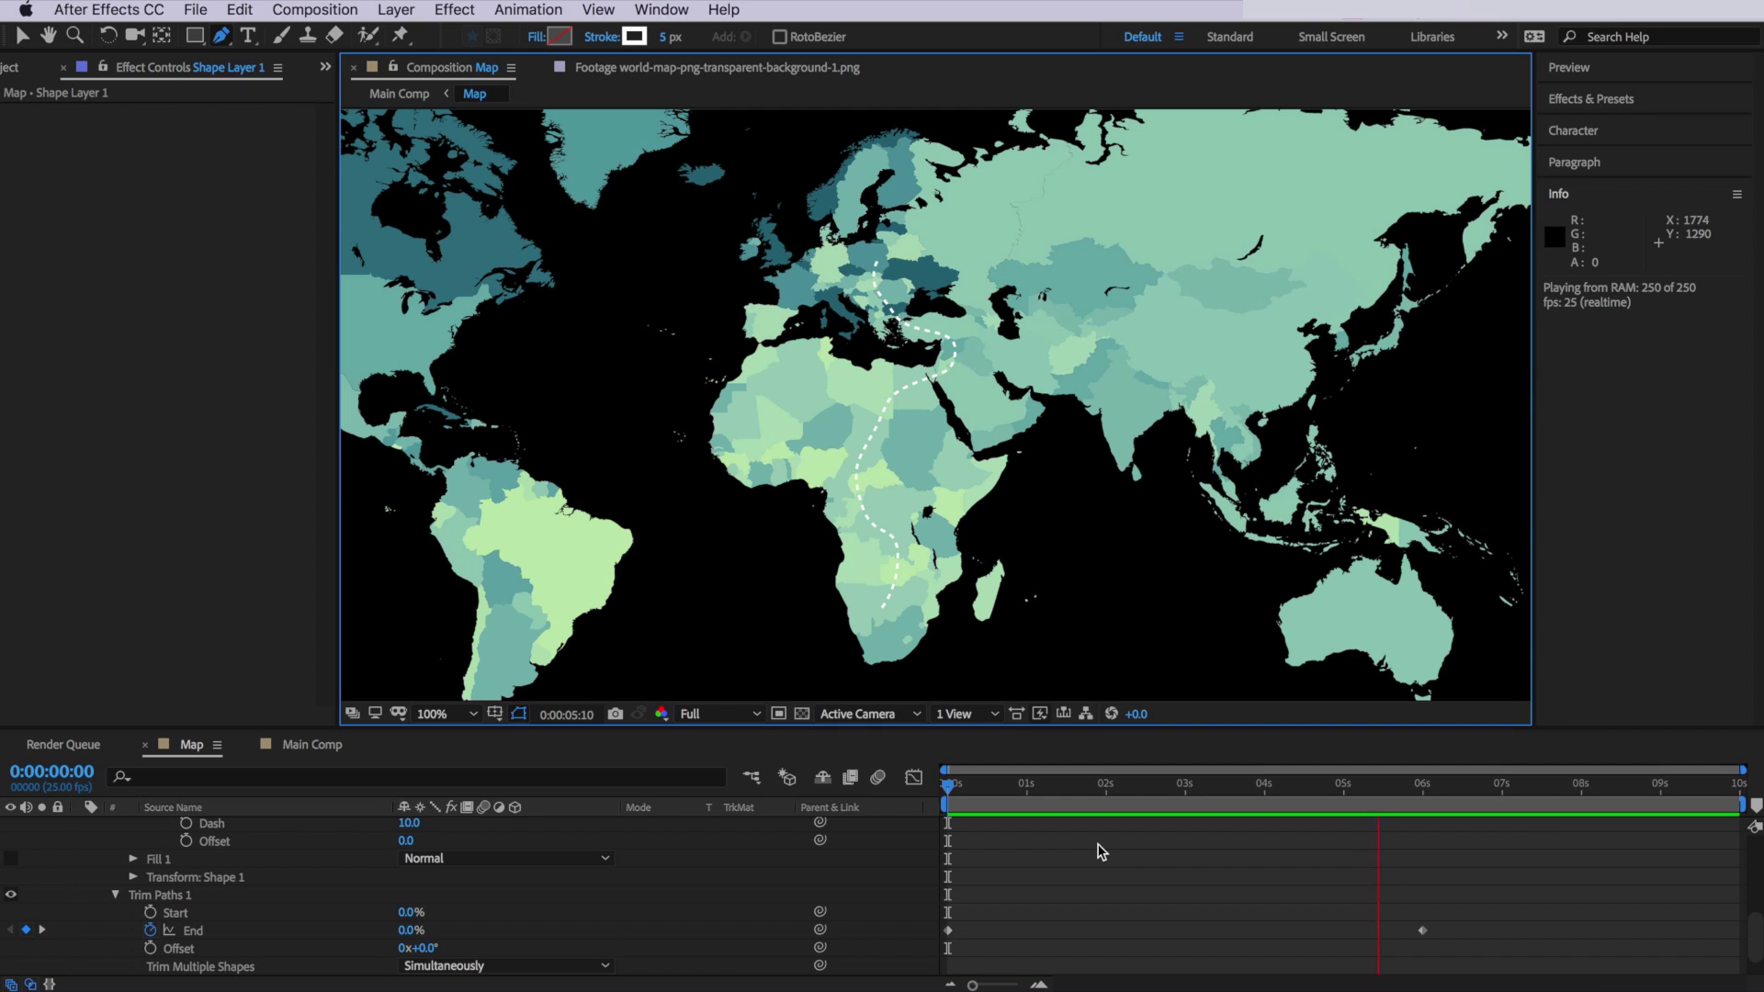
key(space)
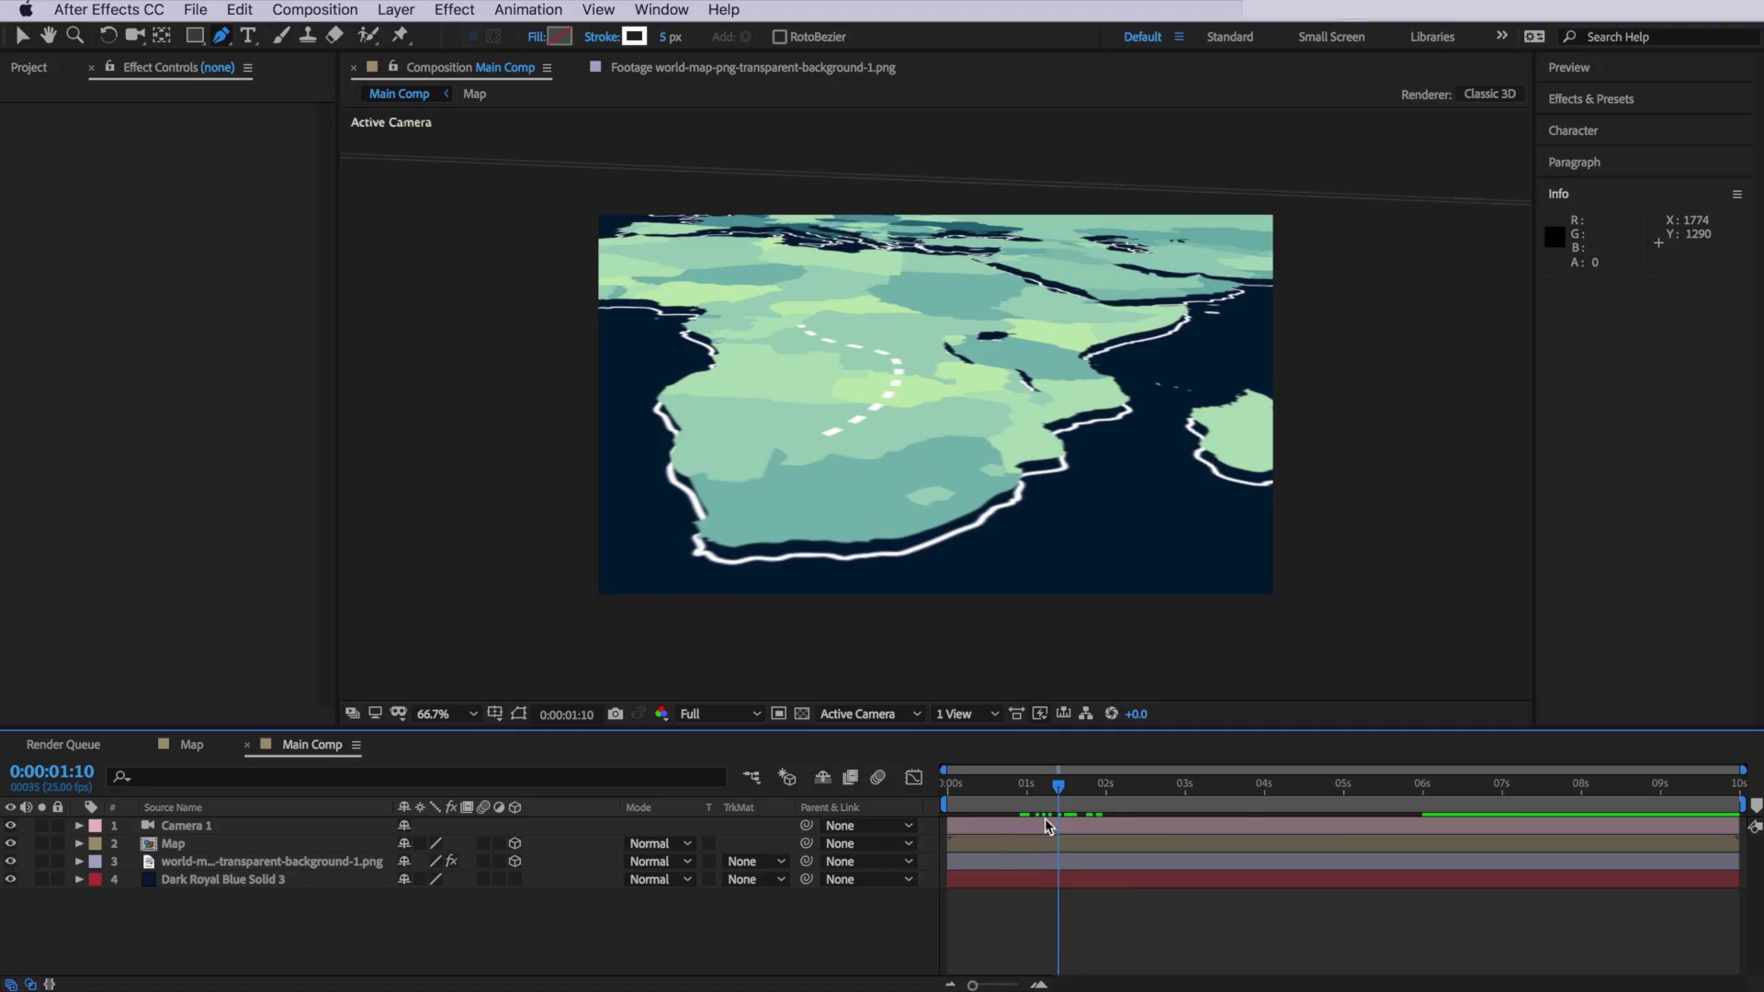
drag(1052, 787, 929, 788)
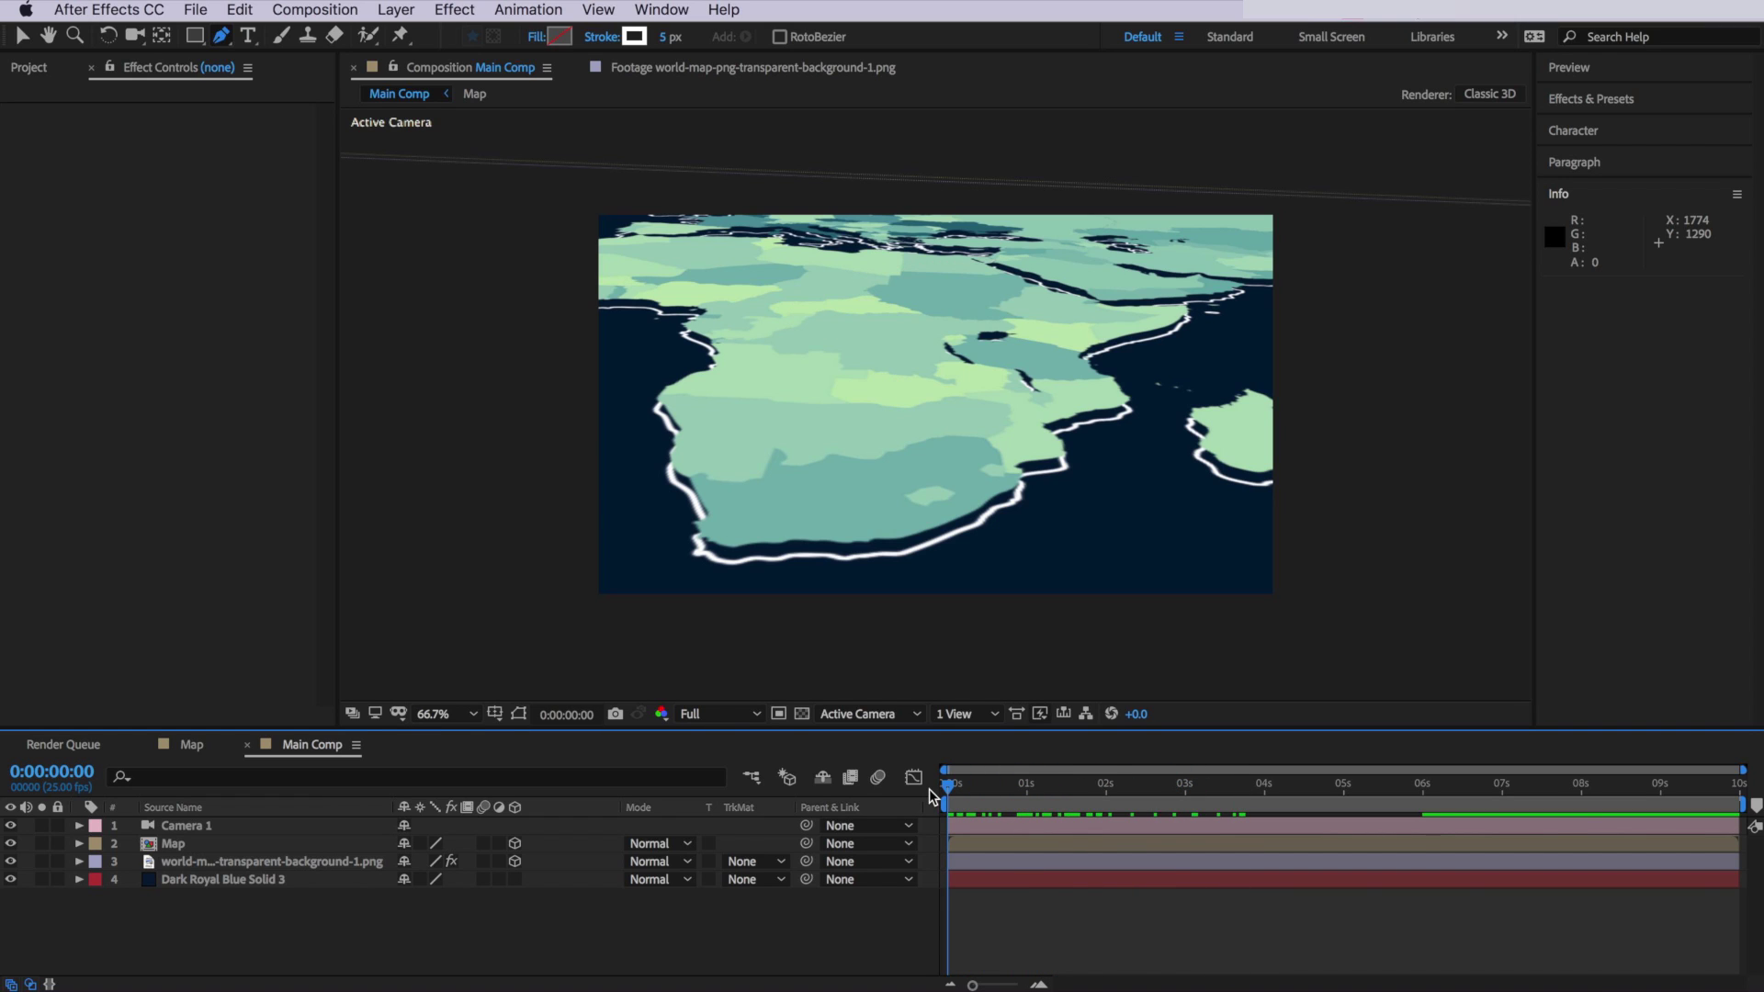
- Start keyframes on Camera 1's Point of Interest and Position at 0s
click(201, 826)
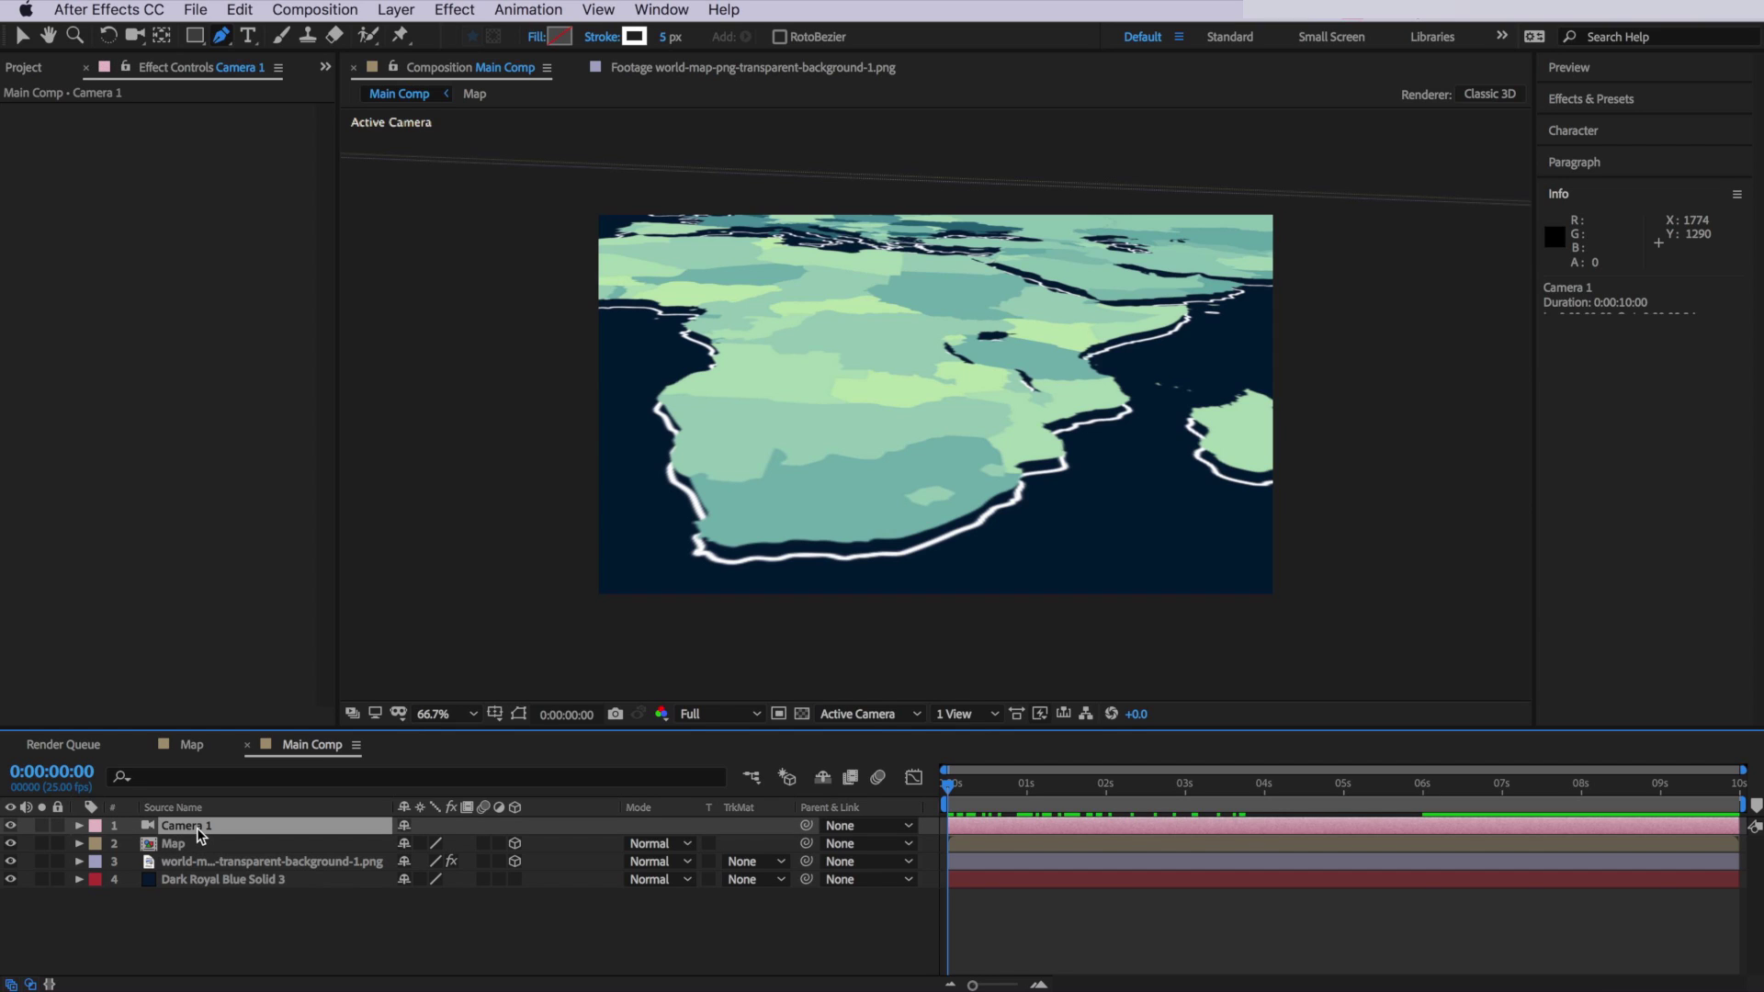
click(79, 826)
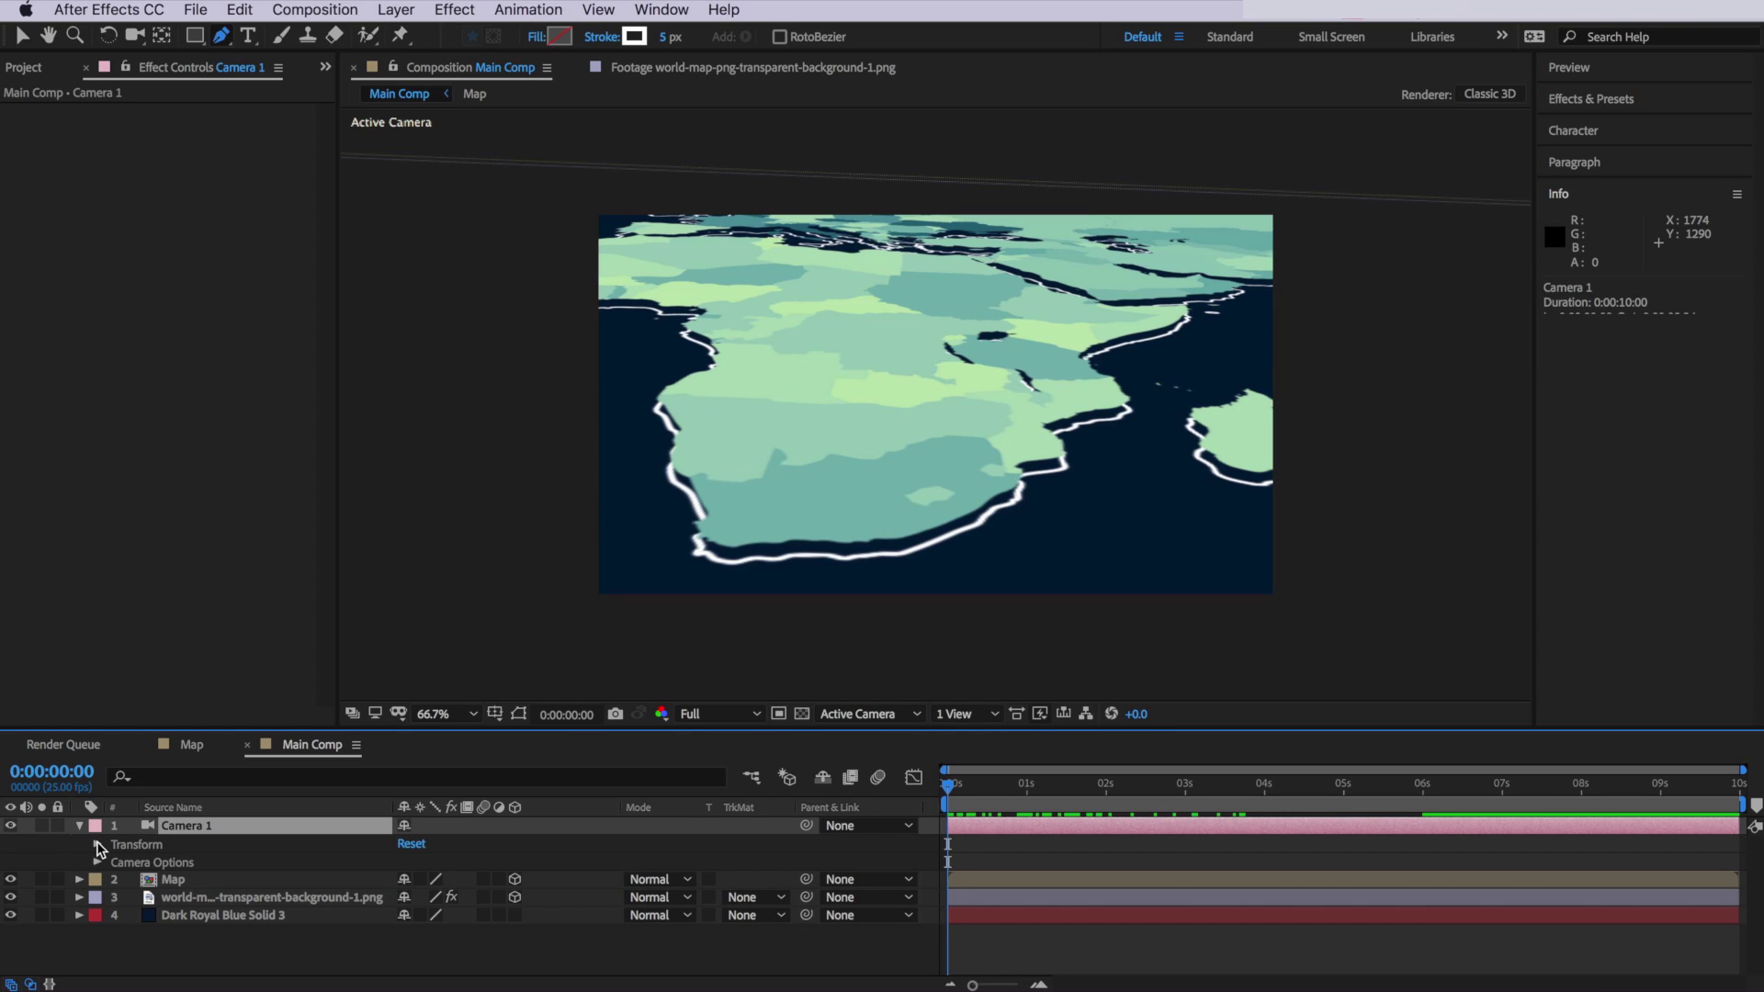
click(99, 844)
click(133, 862)
click(133, 880)
- At 6s, dolly and orbit the camera into a close, low view along the route, then preview
click(1423, 784)
key(c)
drag(880, 294, 878, 147)
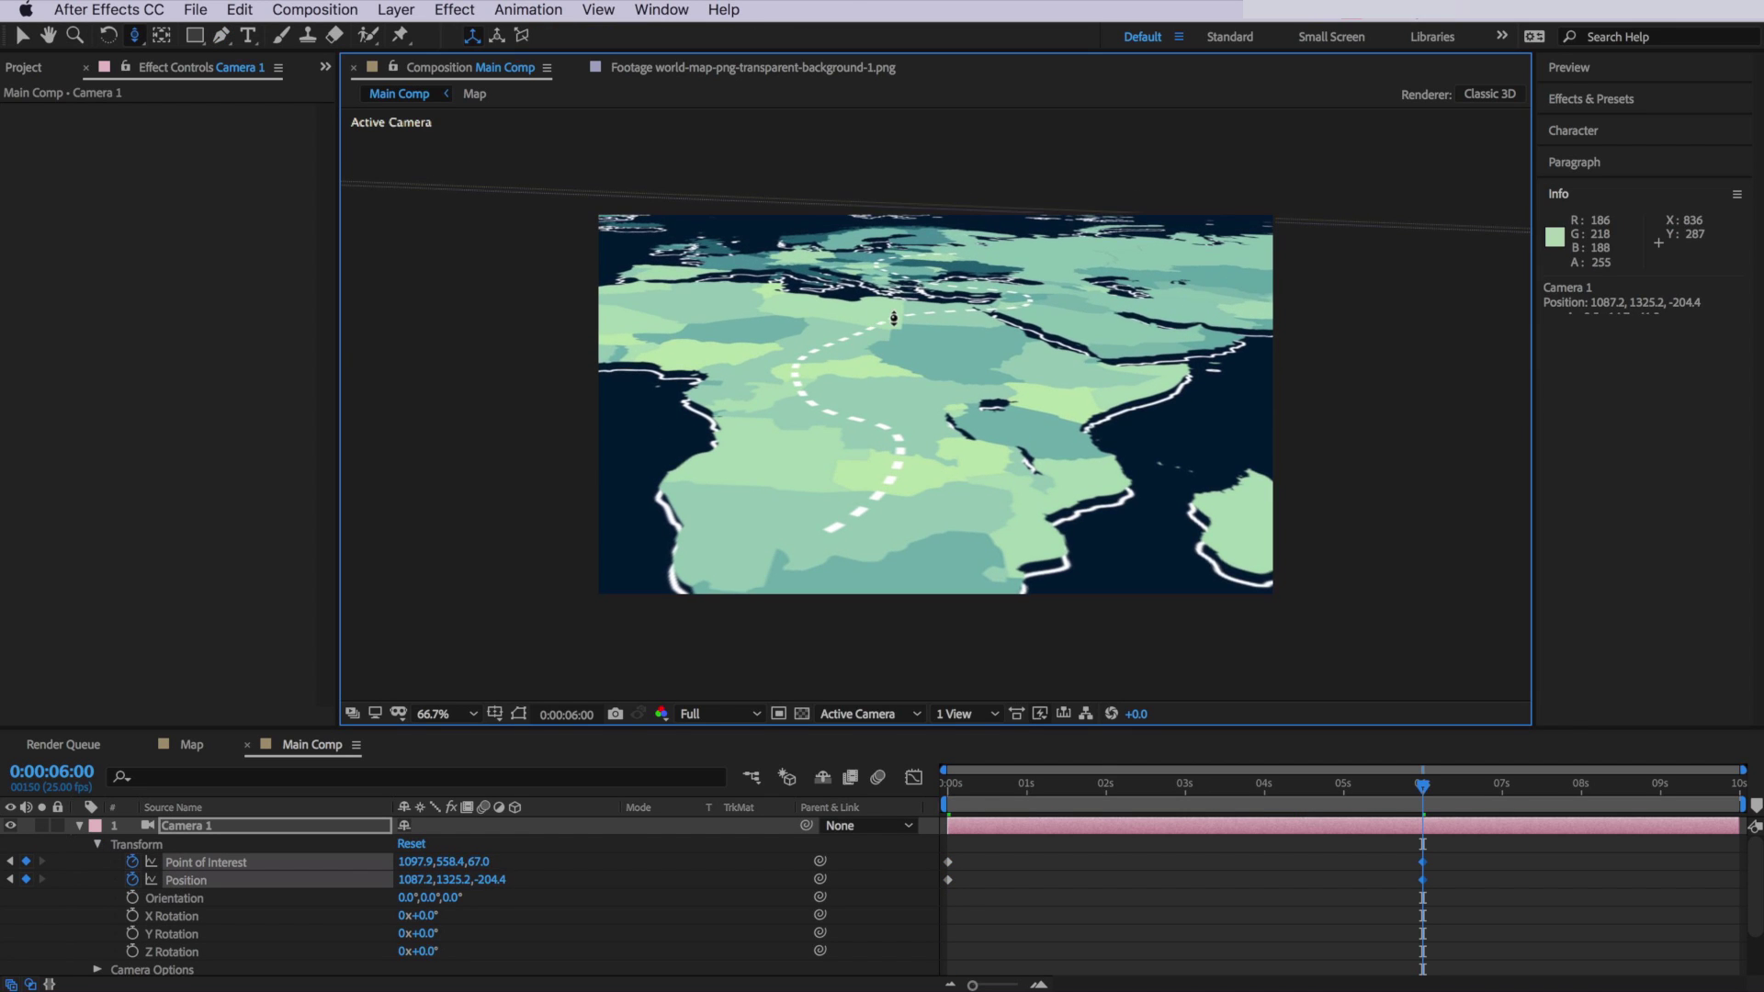
key(c)
key(c)
drag(885, 236, 950, 285)
key(c)
key(c)
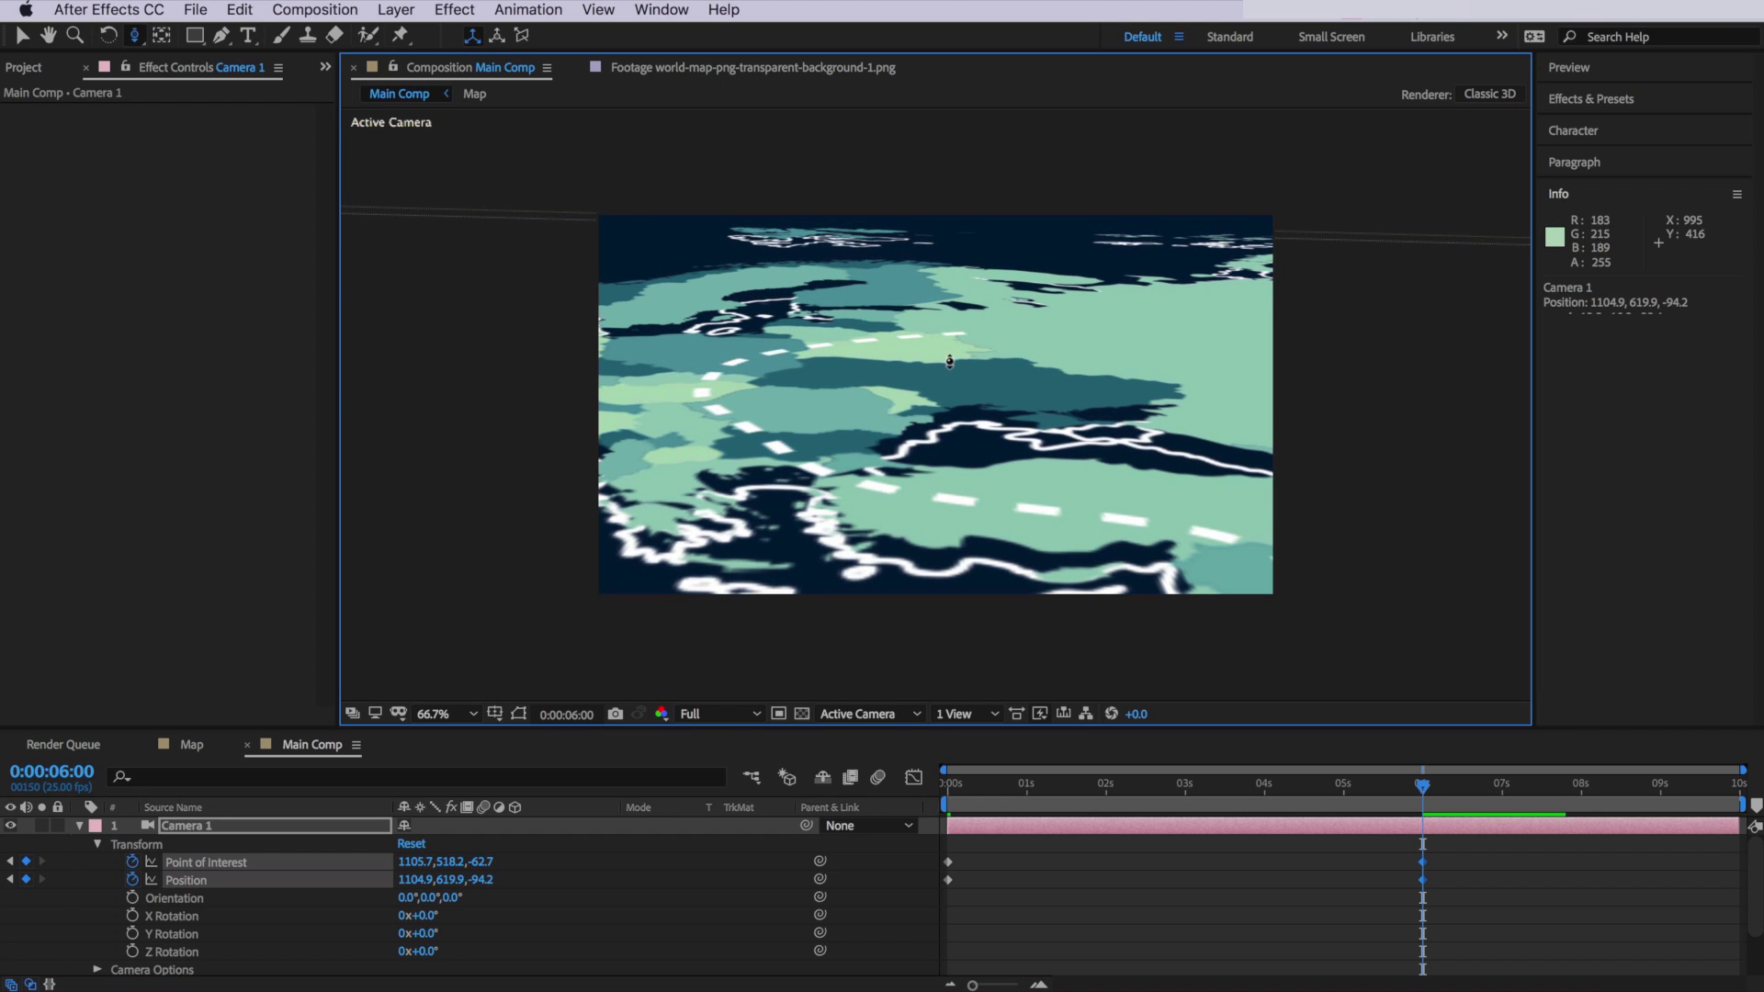
key(c)
key(space)
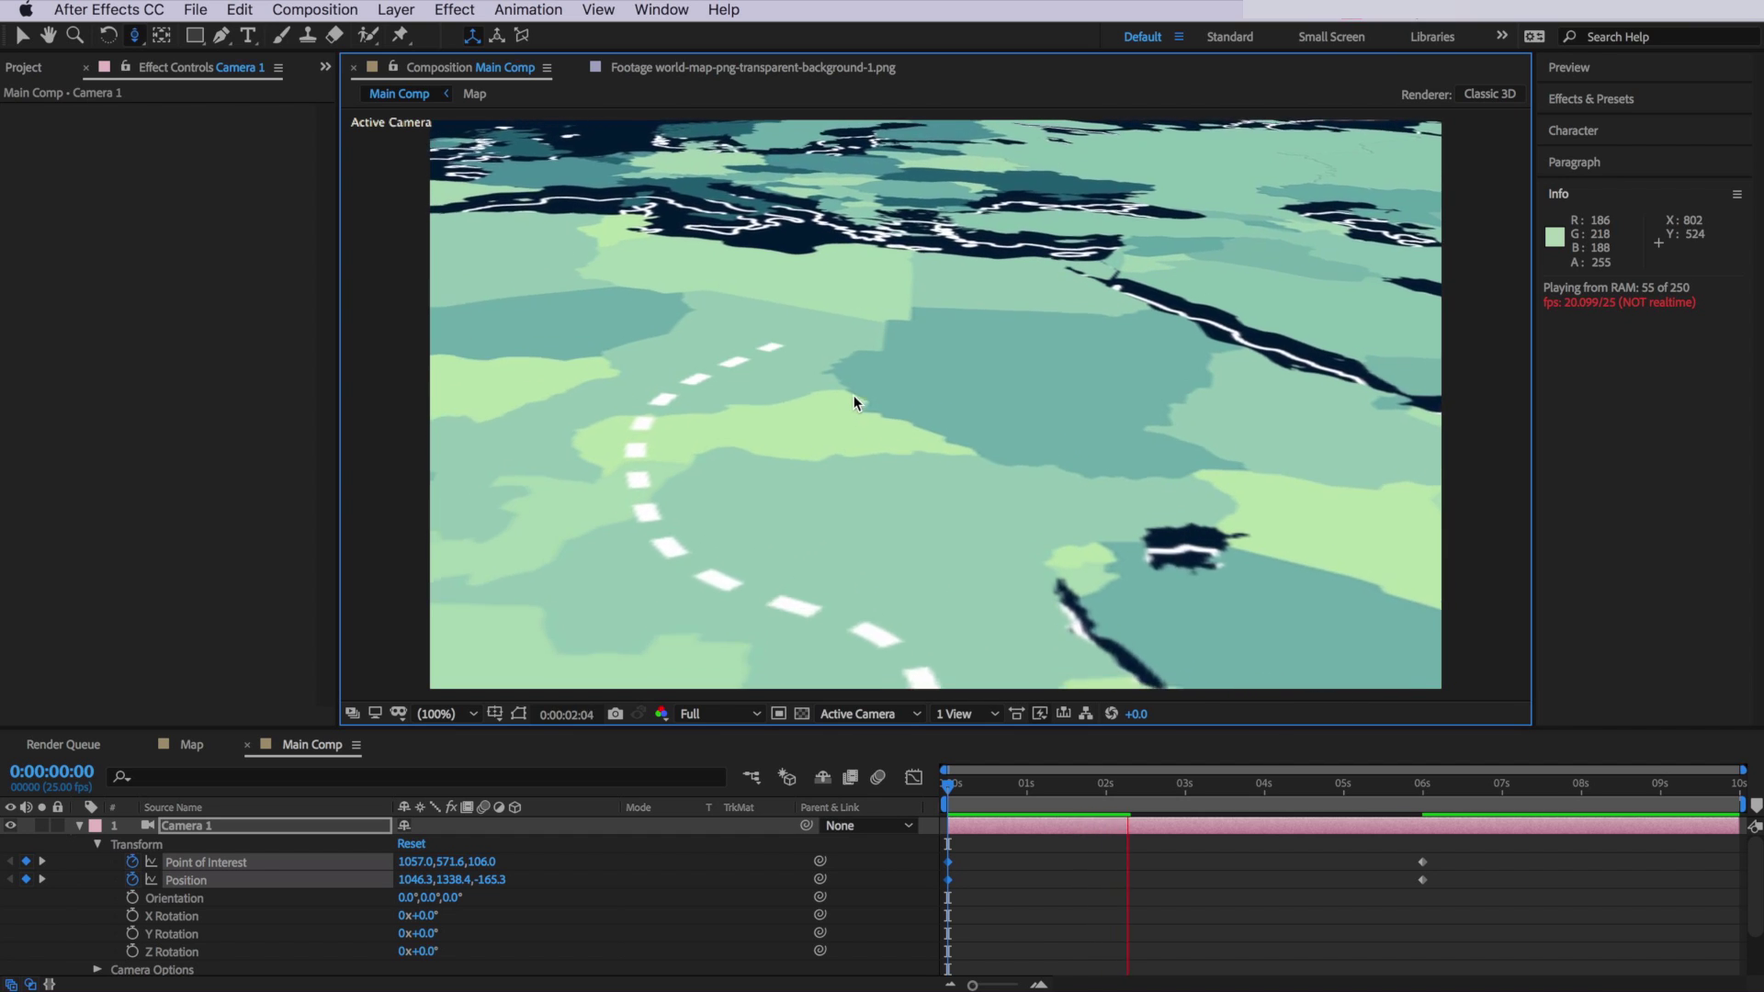
click(947, 786)
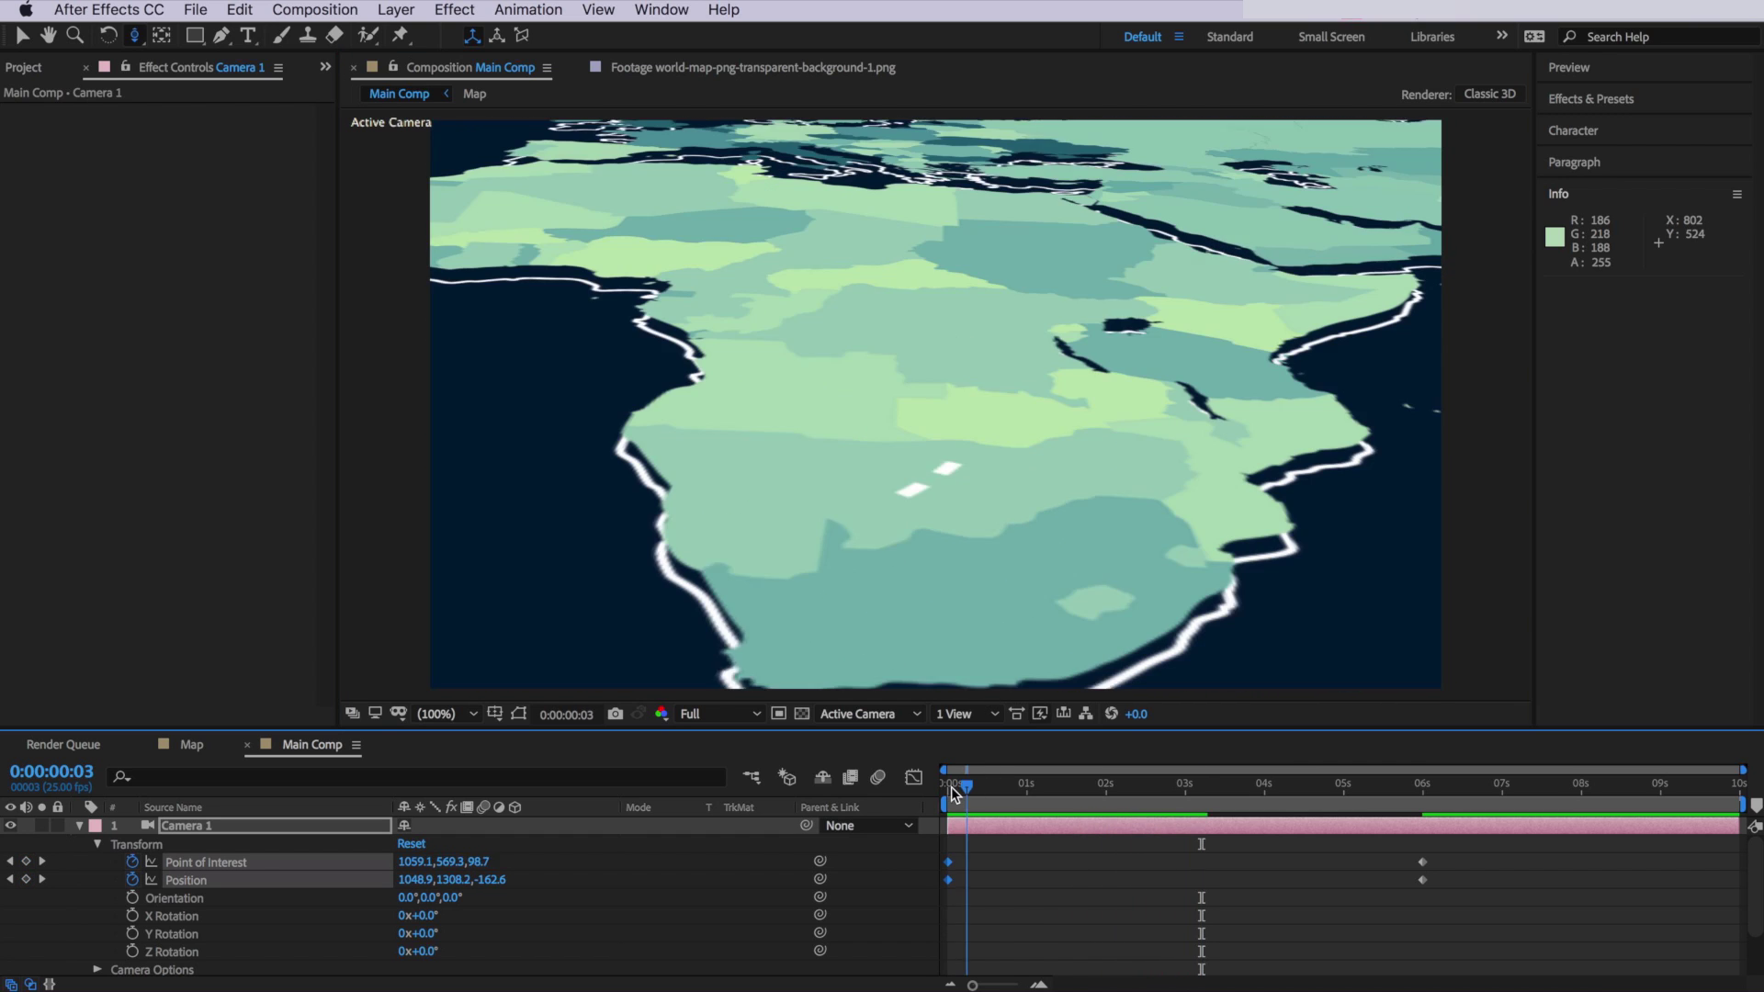
- Turn on Camera 1 depth of field with Focus Distance 470 and Aperture 75.3, keyframing Focus Distance
scroll(138, 883, down, 3)
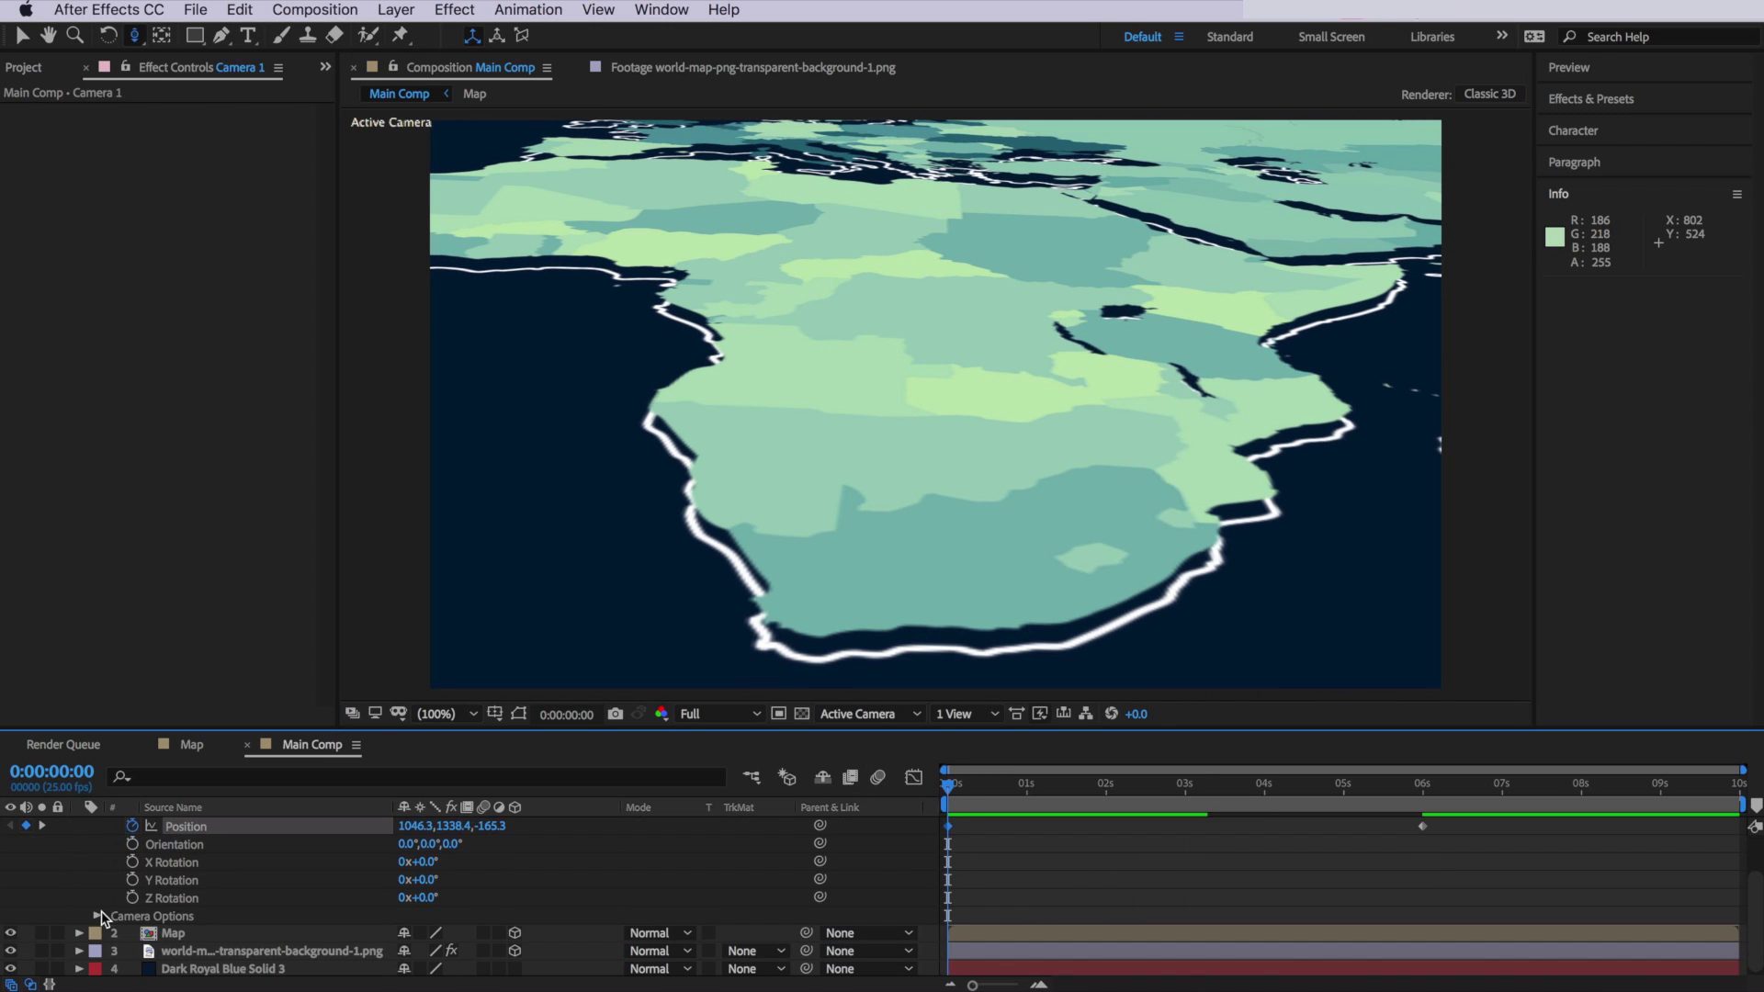
click(96, 917)
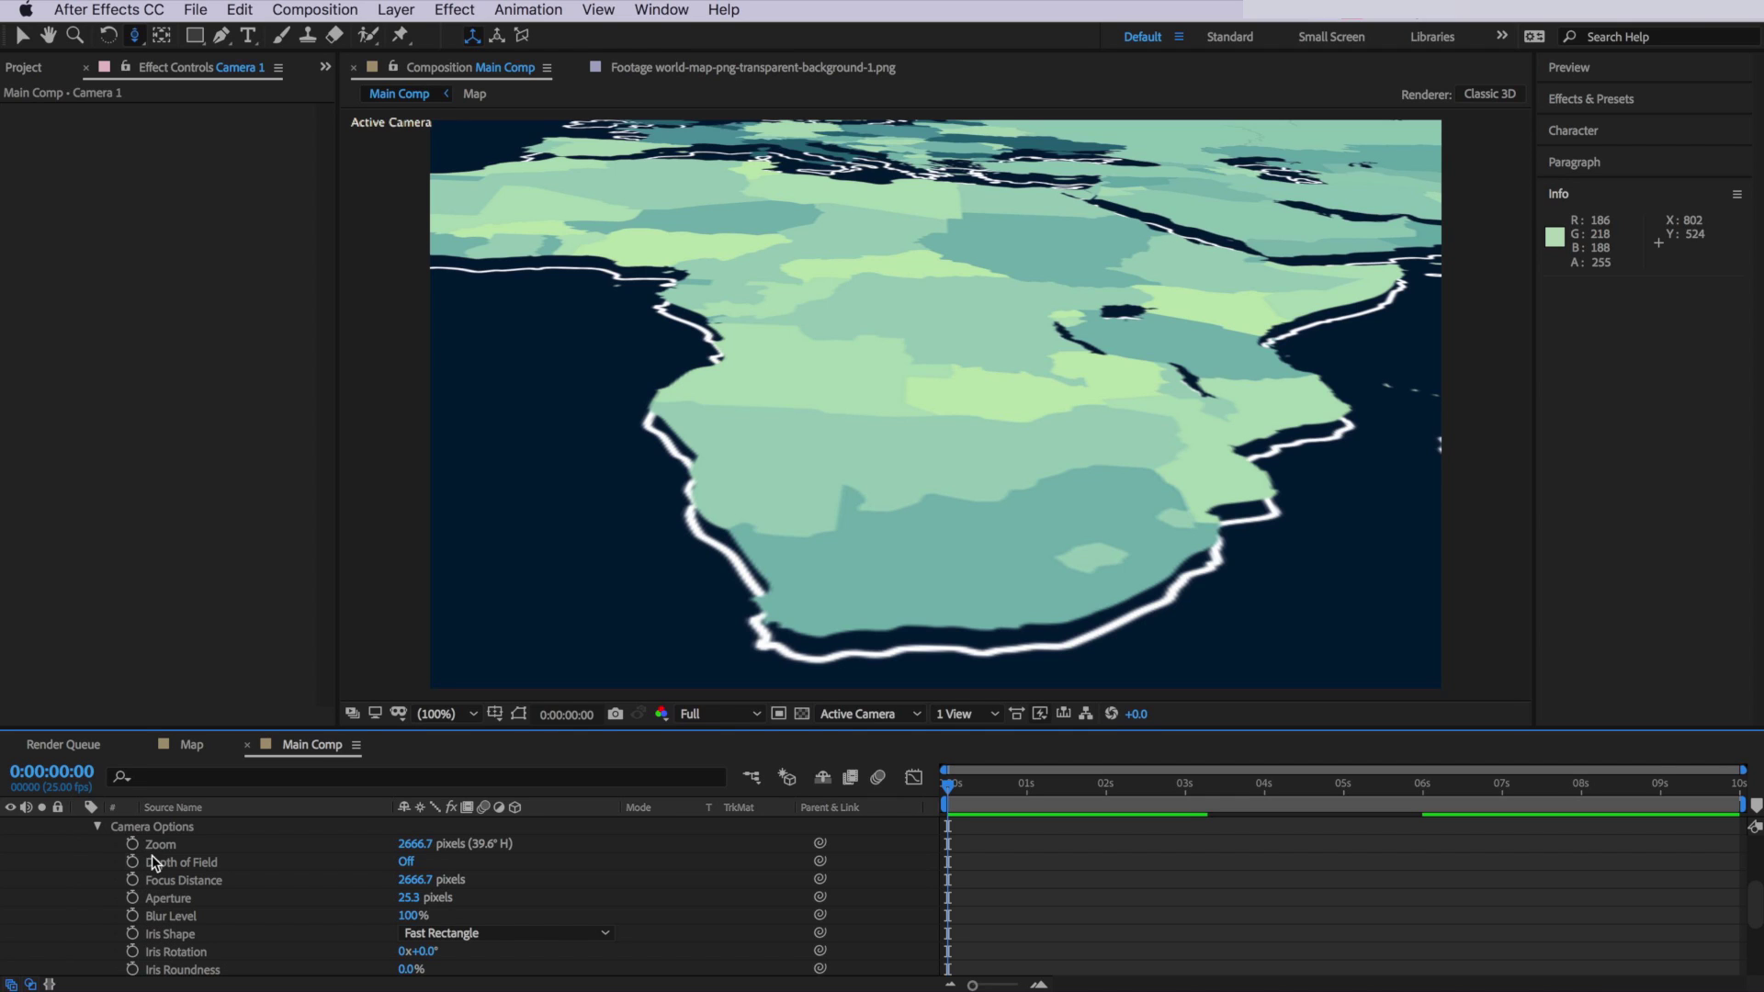
click(404, 862)
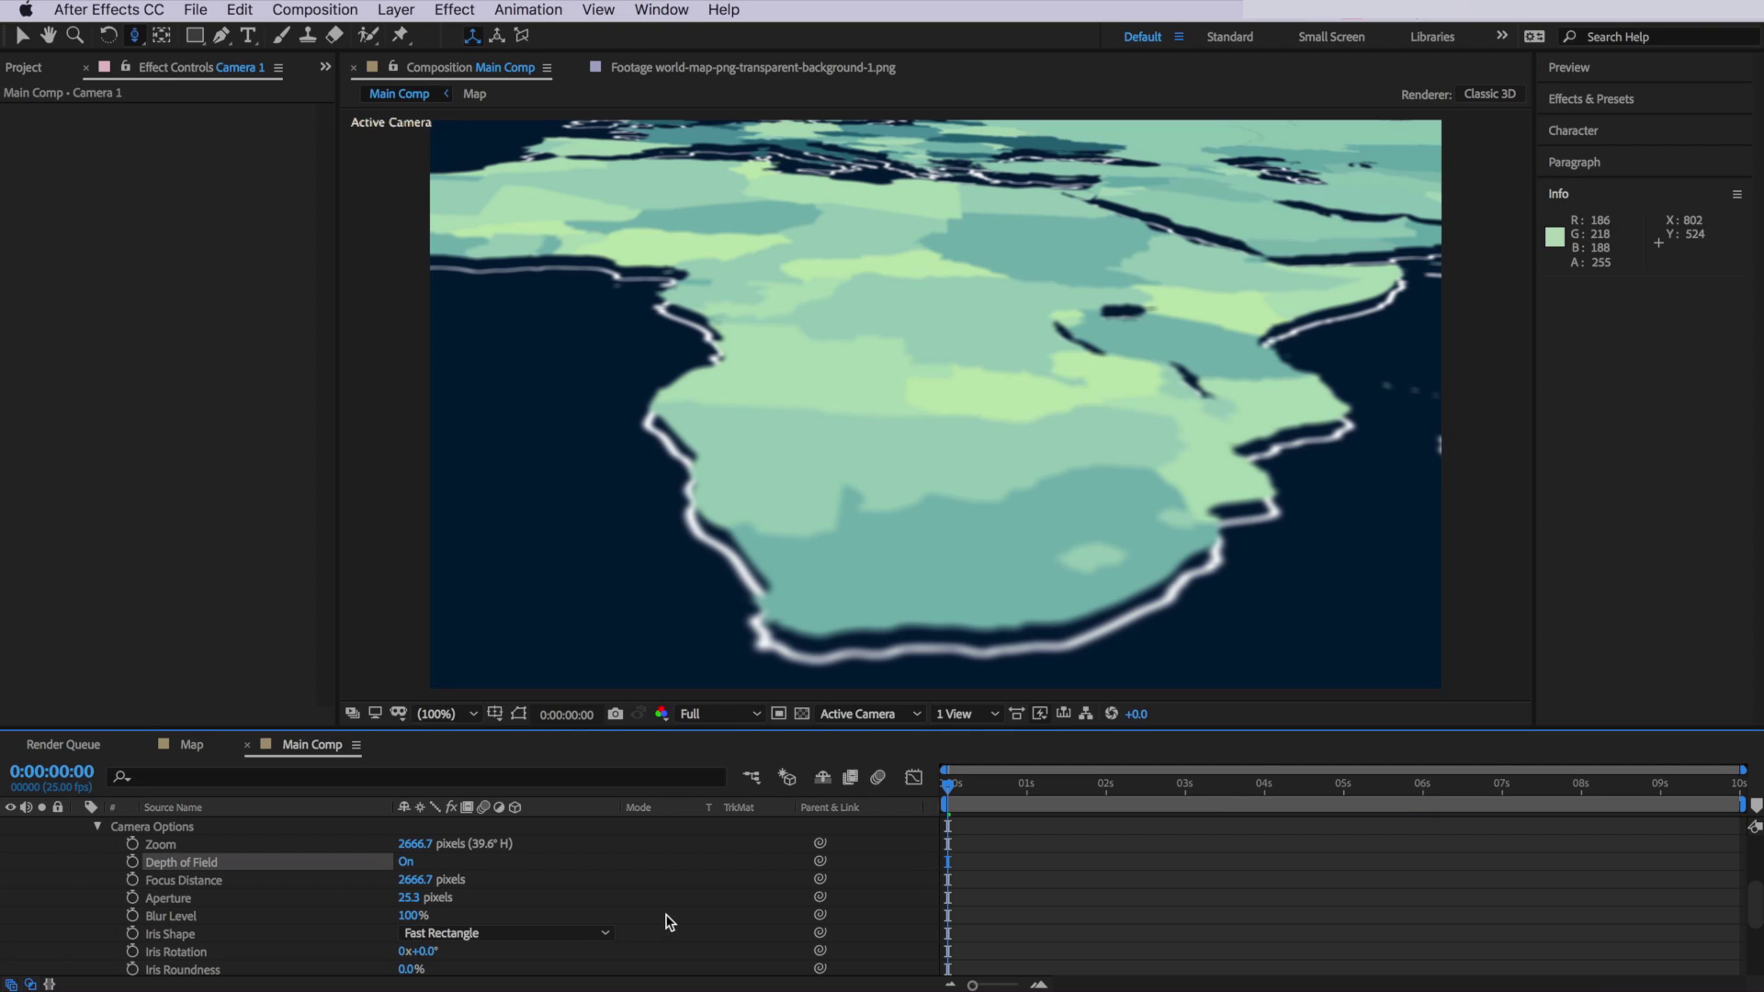
mouse_move(411, 880)
mouse_down()
mouse_move(230, 879)
mouse_move(415, 898)
mouse_up()
drag(419, 898, 484, 885)
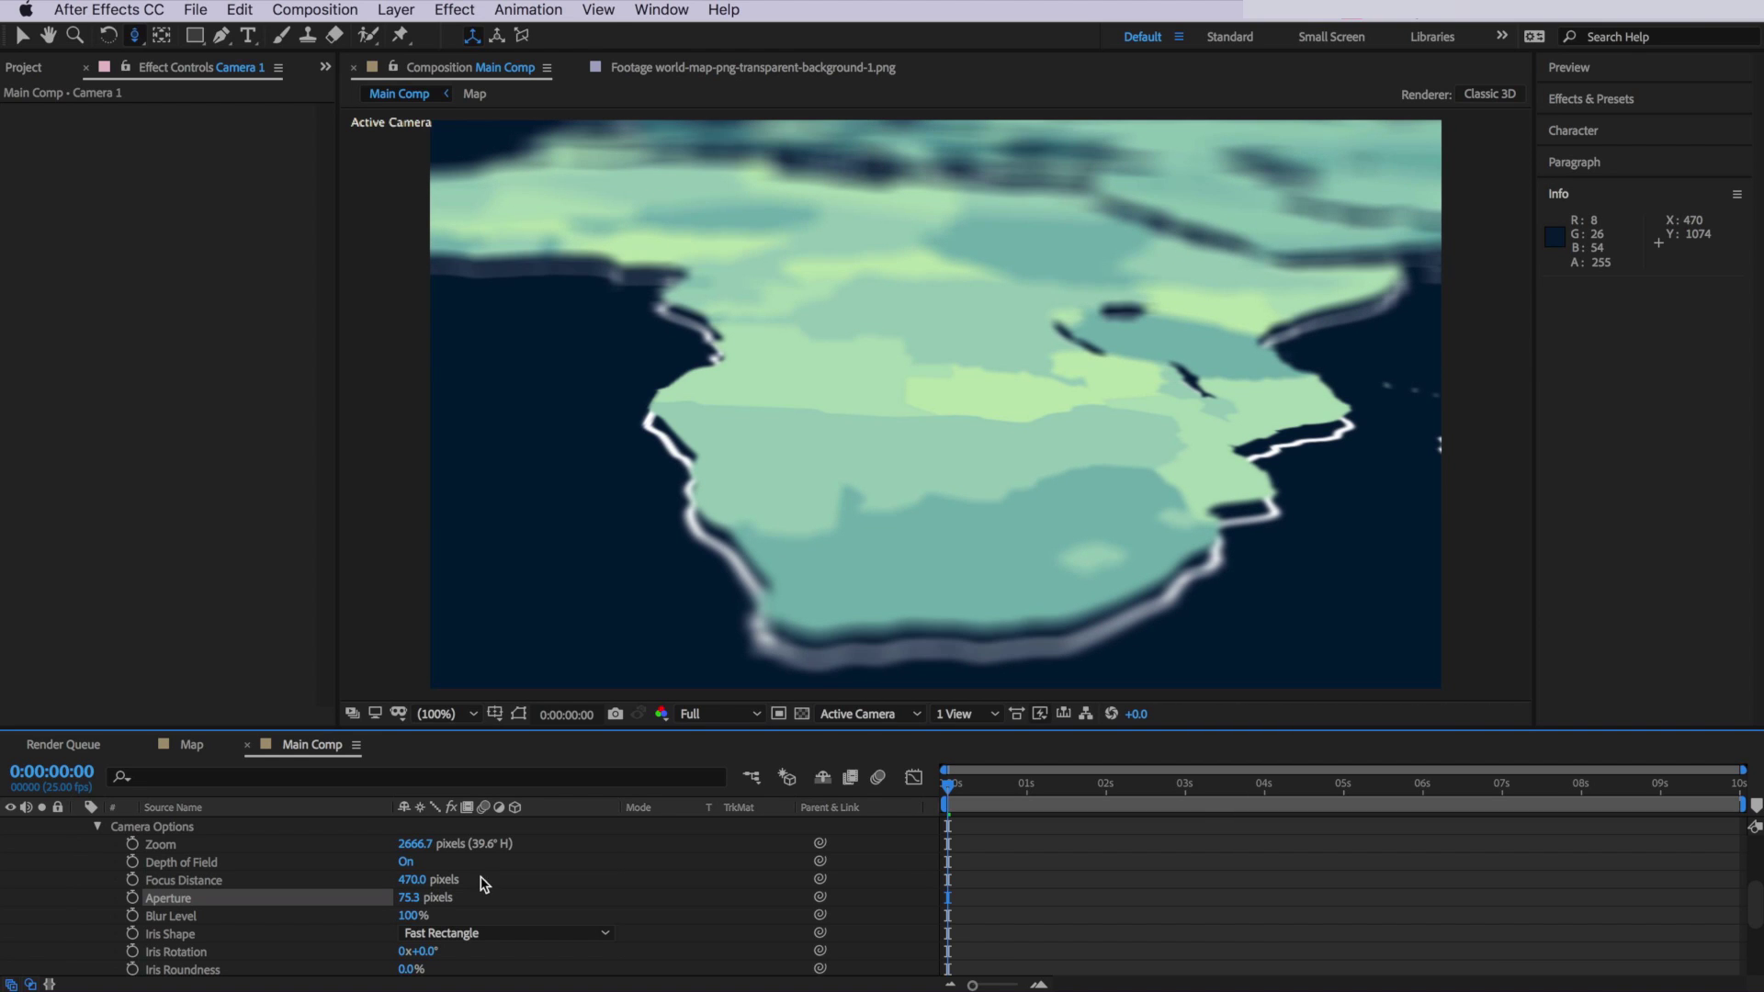
click(133, 879)
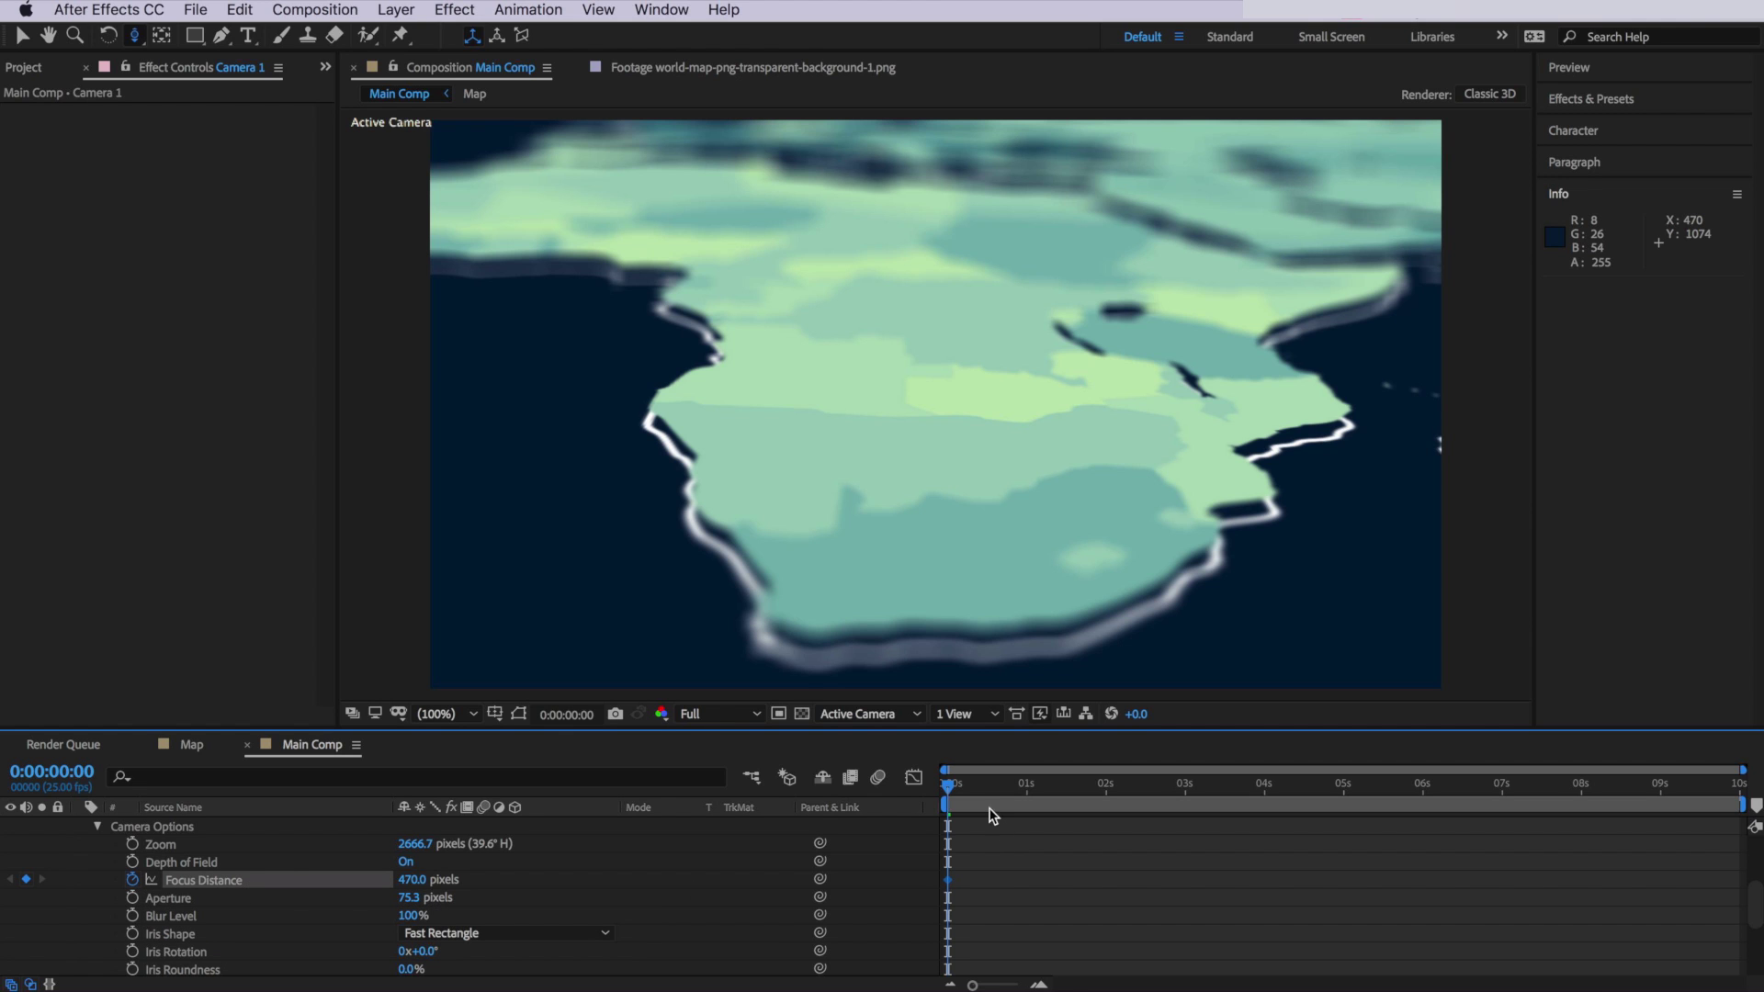
drag(976, 790, 1258, 812)
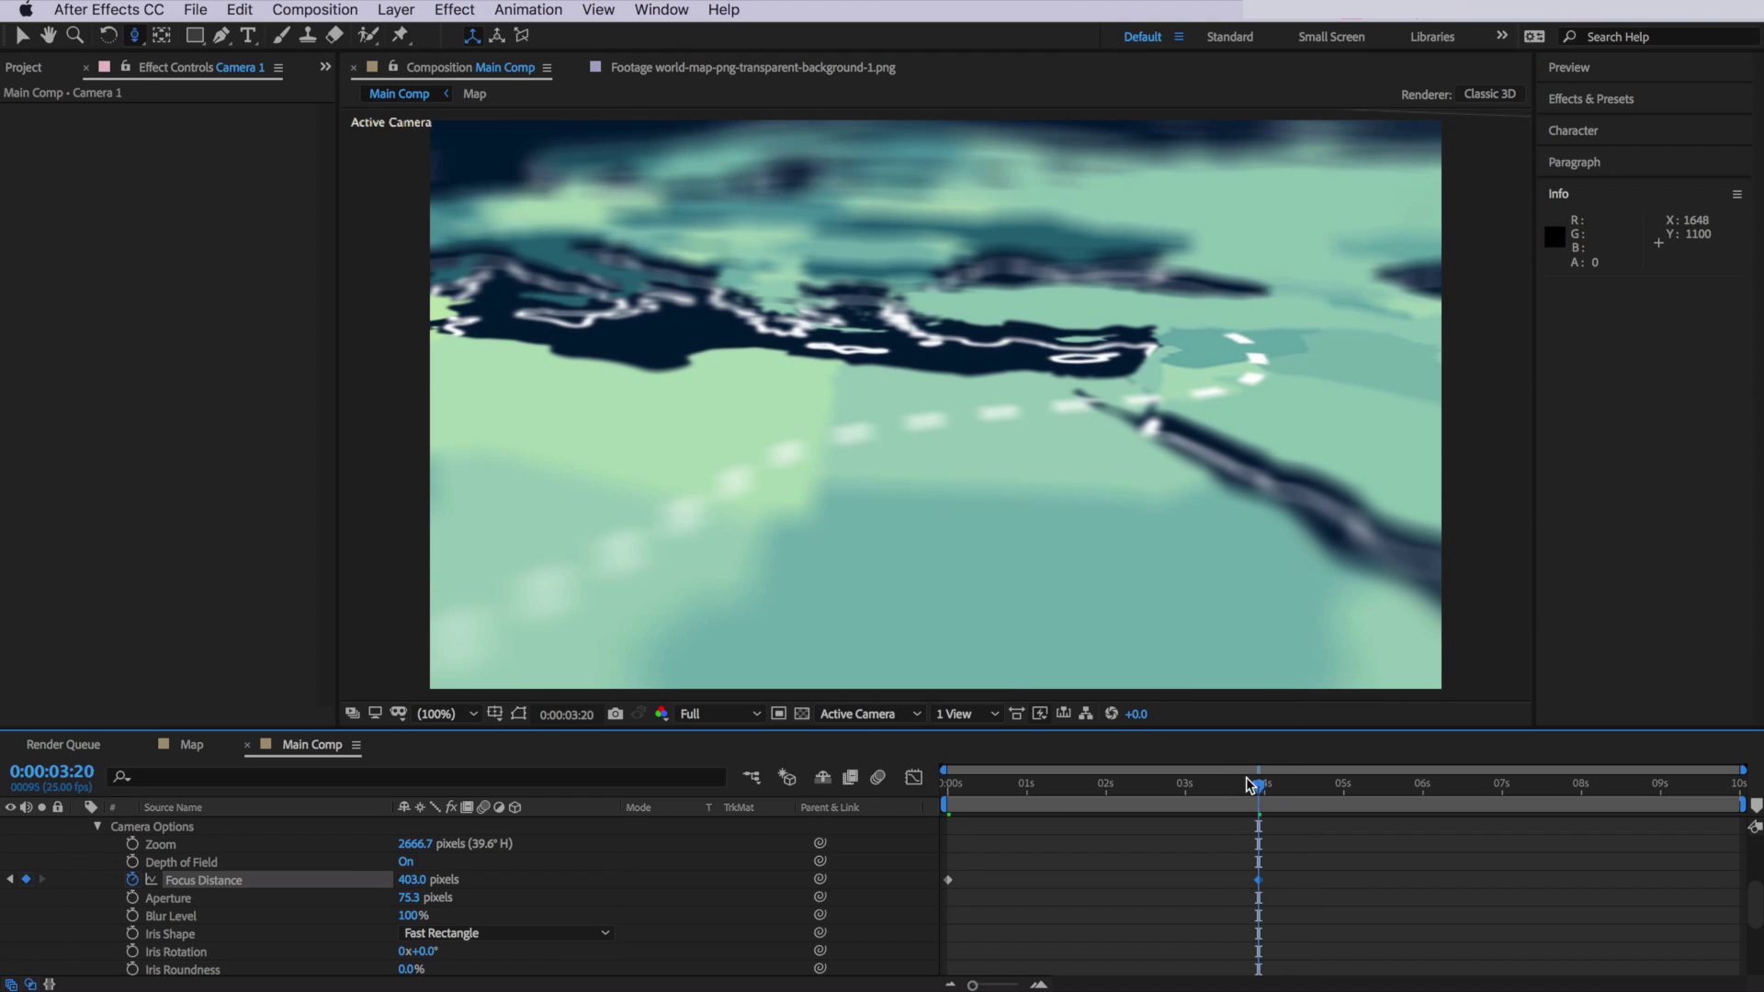
- Add Focus Distance keyframes at 1:12, 6:00 and 4:24 to follow the camera move
click(1170, 787)
drag(1170, 788, 1065, 787)
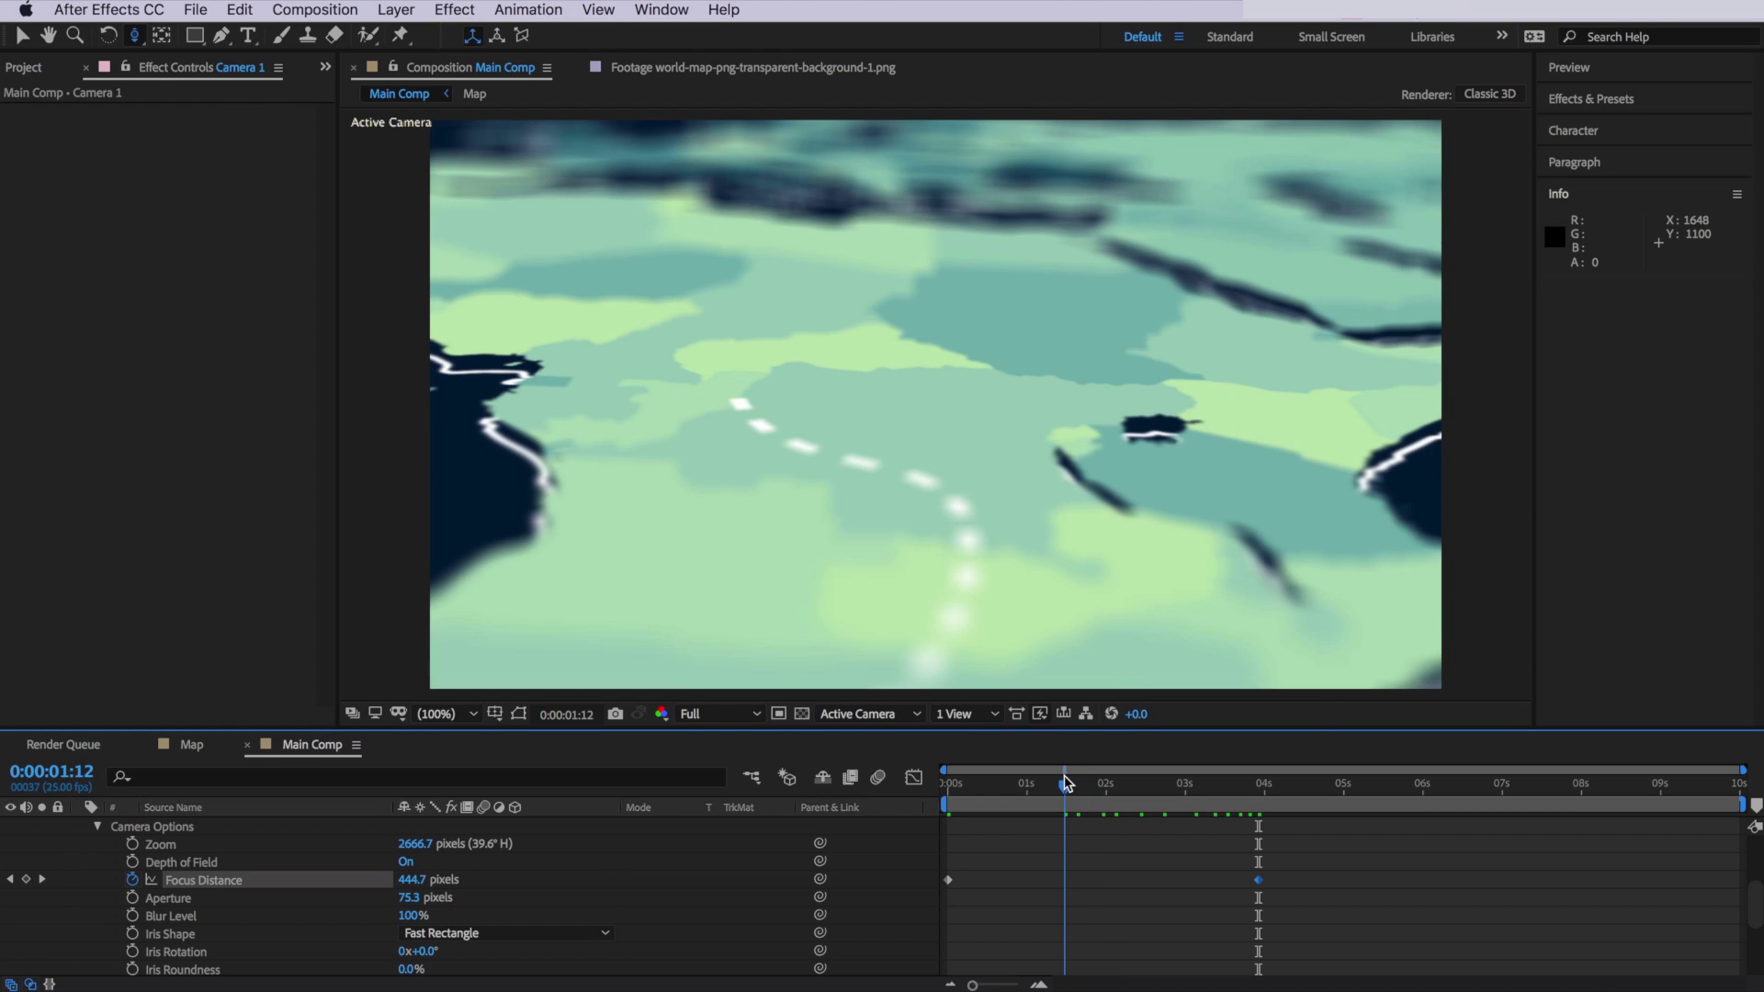
drag(410, 884, 478, 884)
drag(1116, 789, 1423, 813)
drag(404, 880, 308, 879)
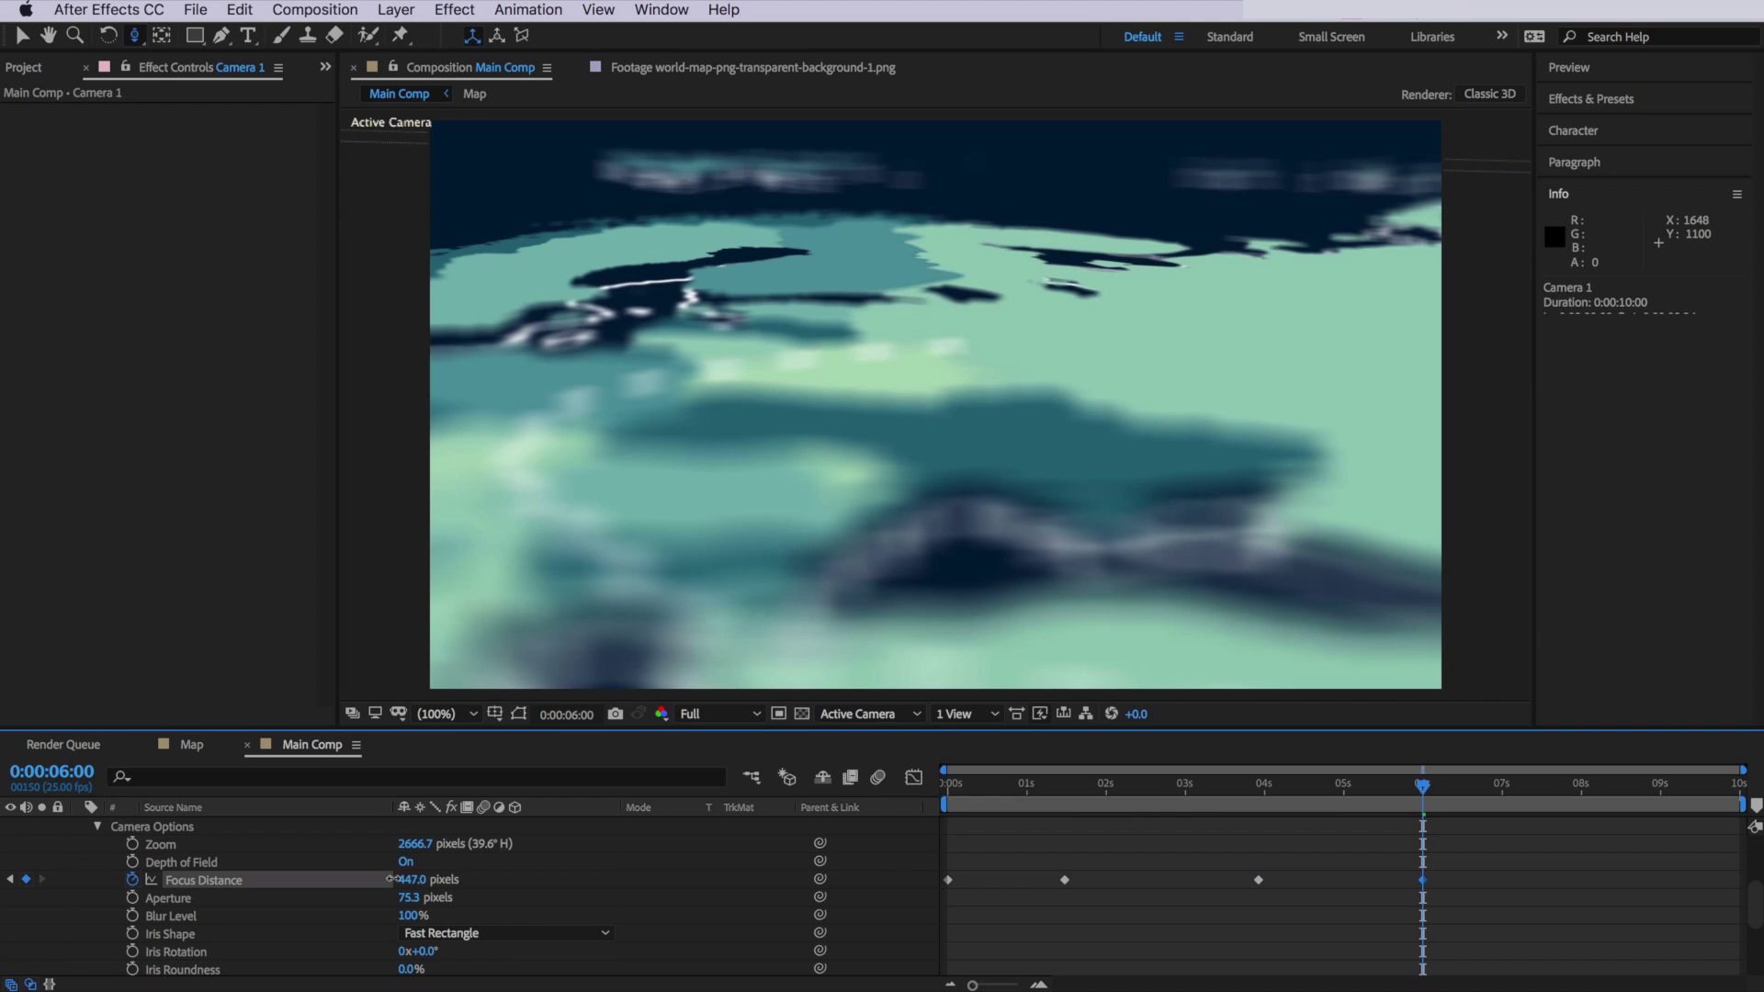
click(1341, 788)
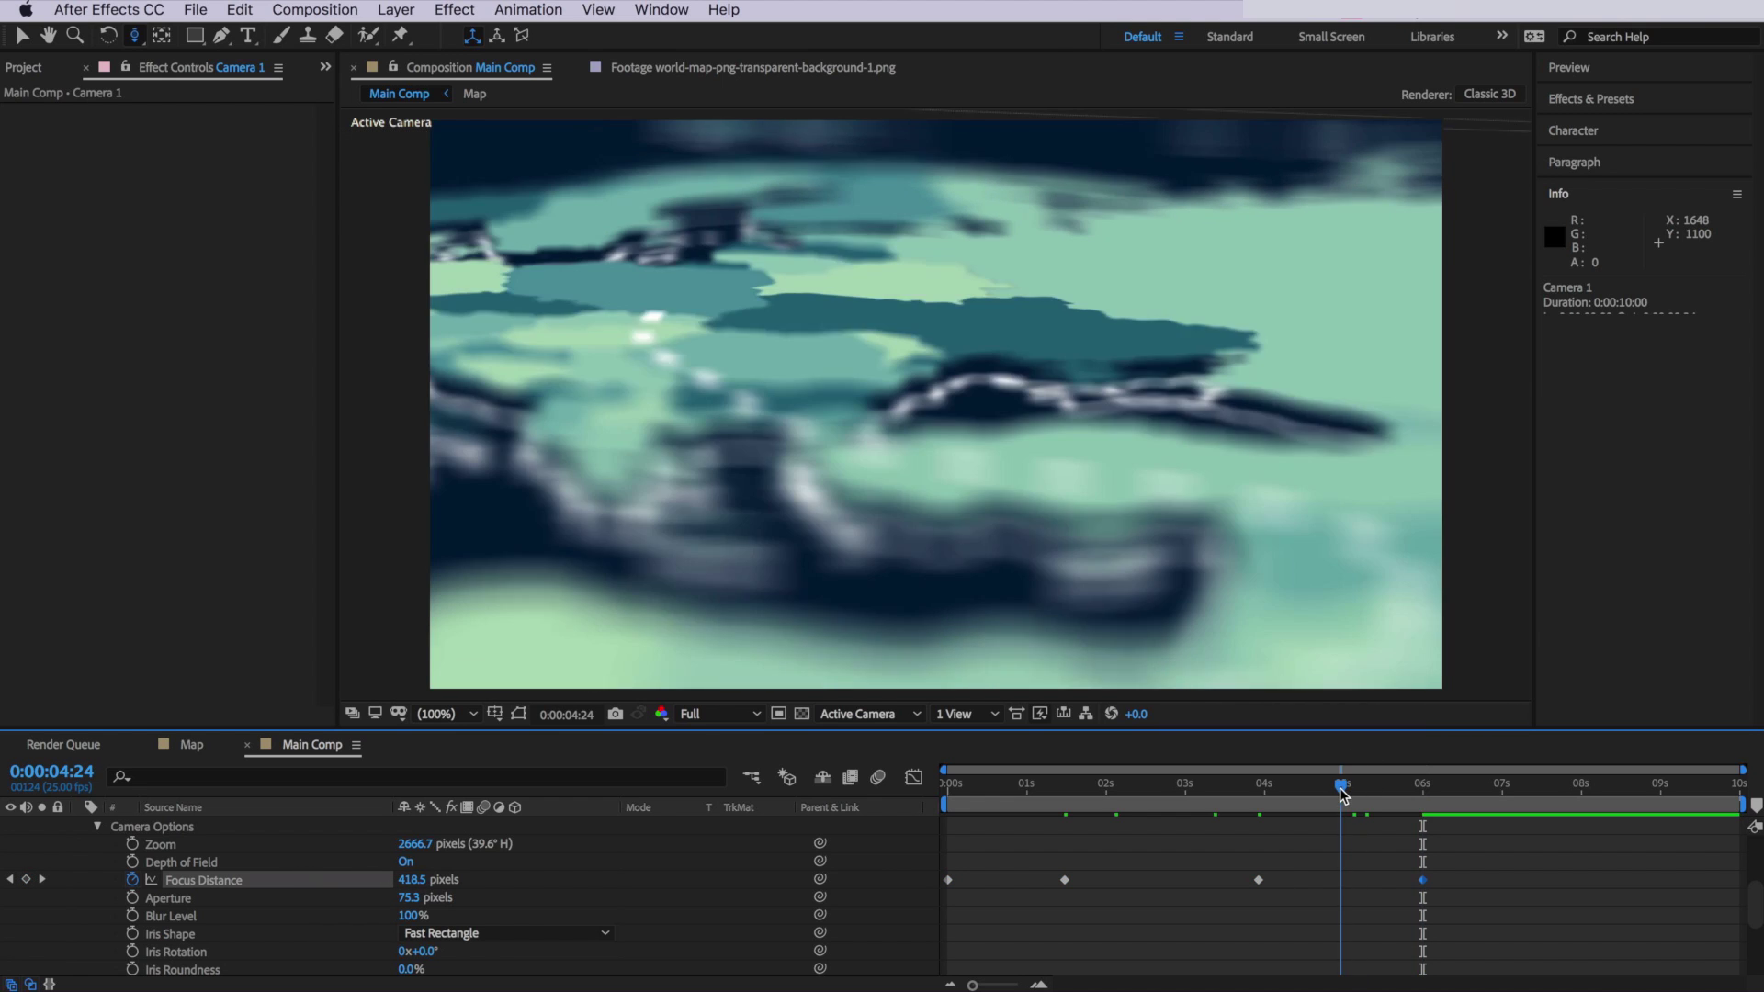
drag(404, 884, 370, 908)
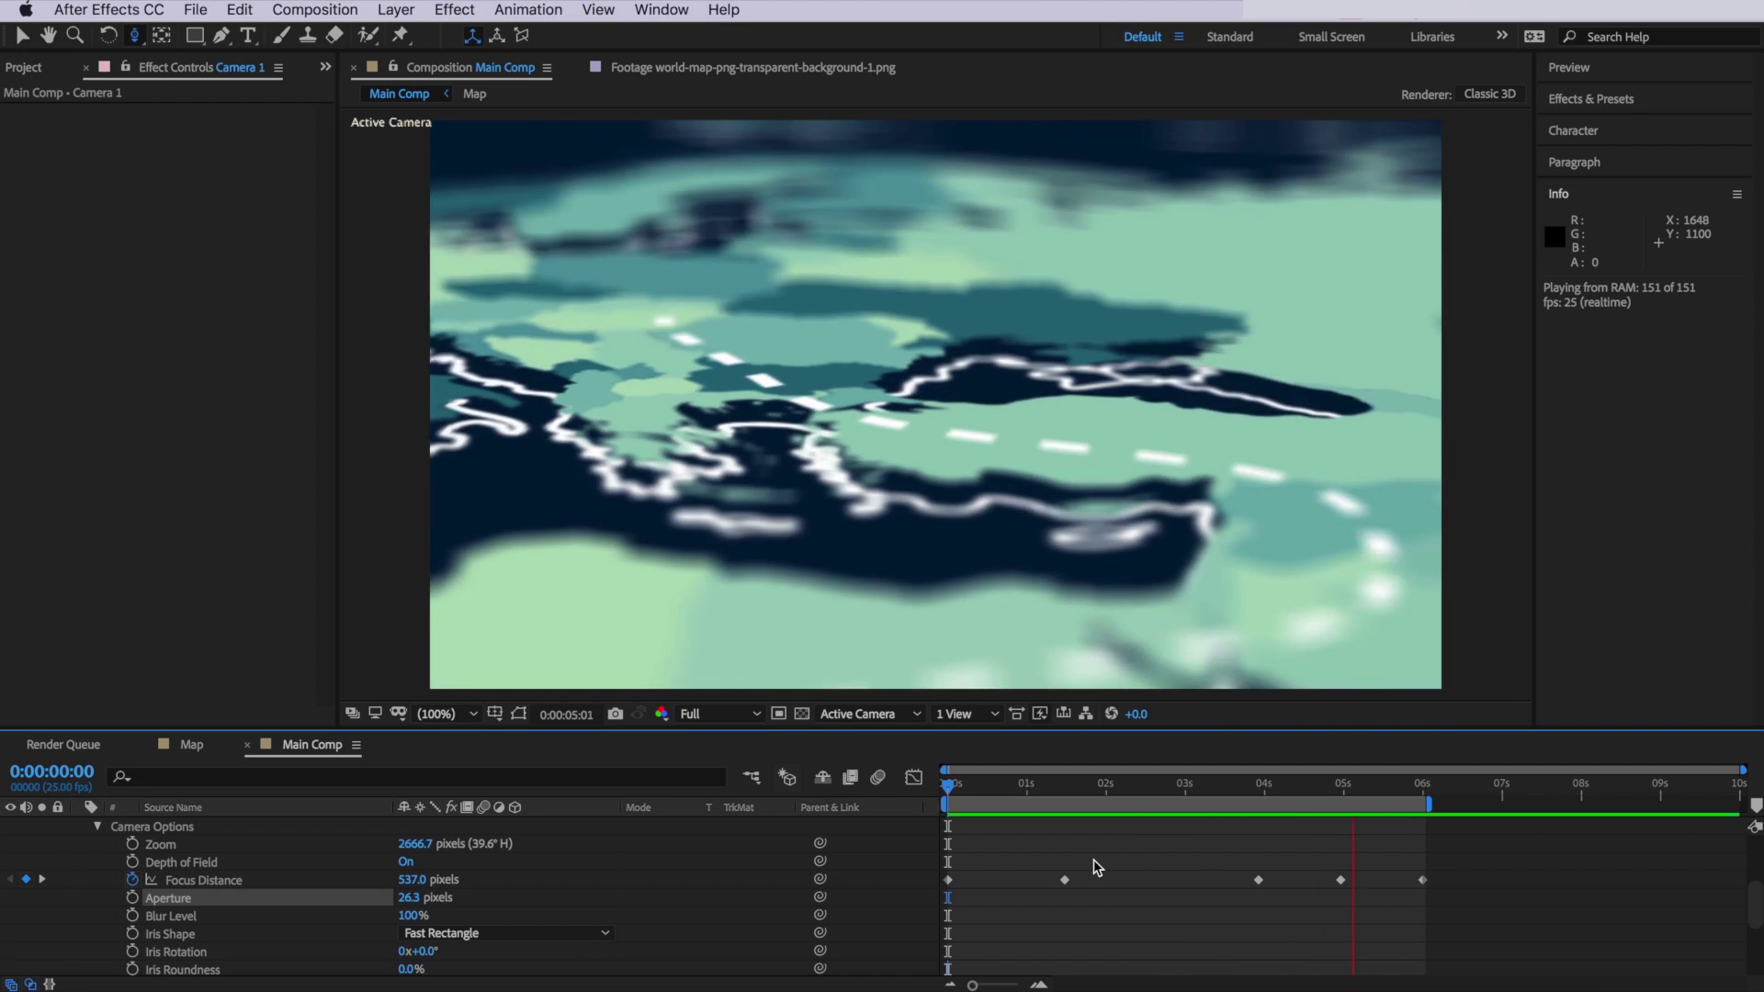
- Apply Easy Ease to the Focus Distance keyframes and play back the camera move
key(space)
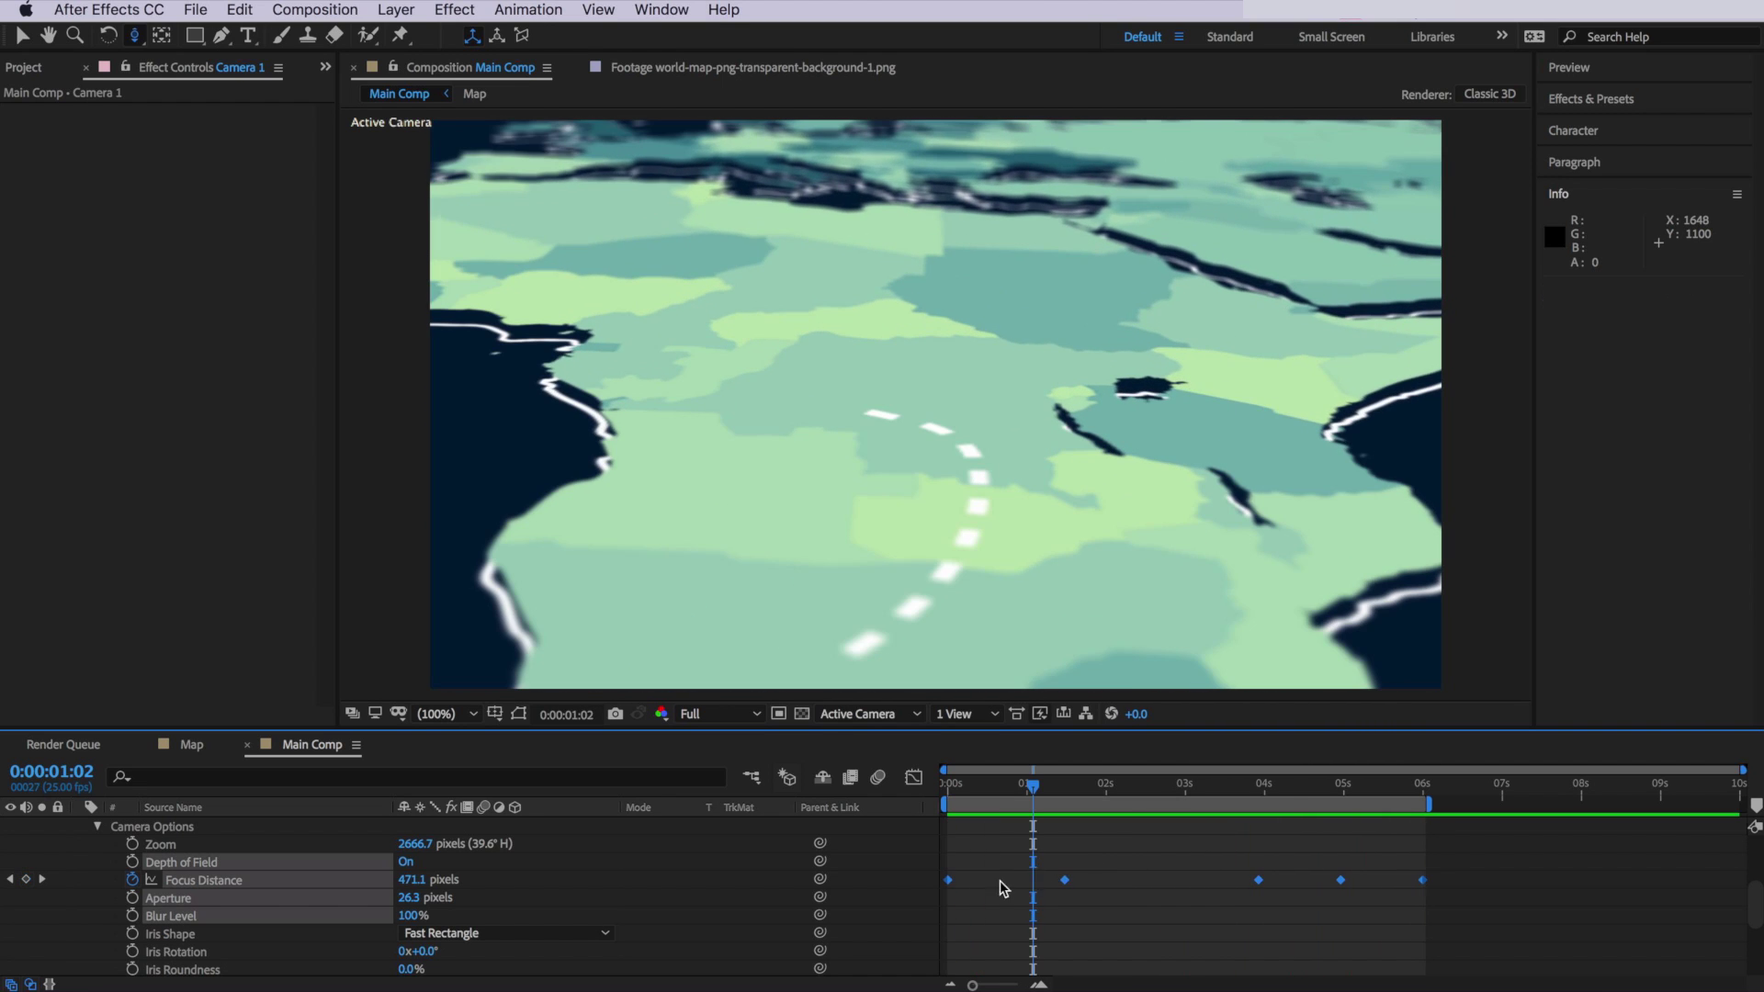
right_click(1064, 879)
mouse_move(1176, 987)
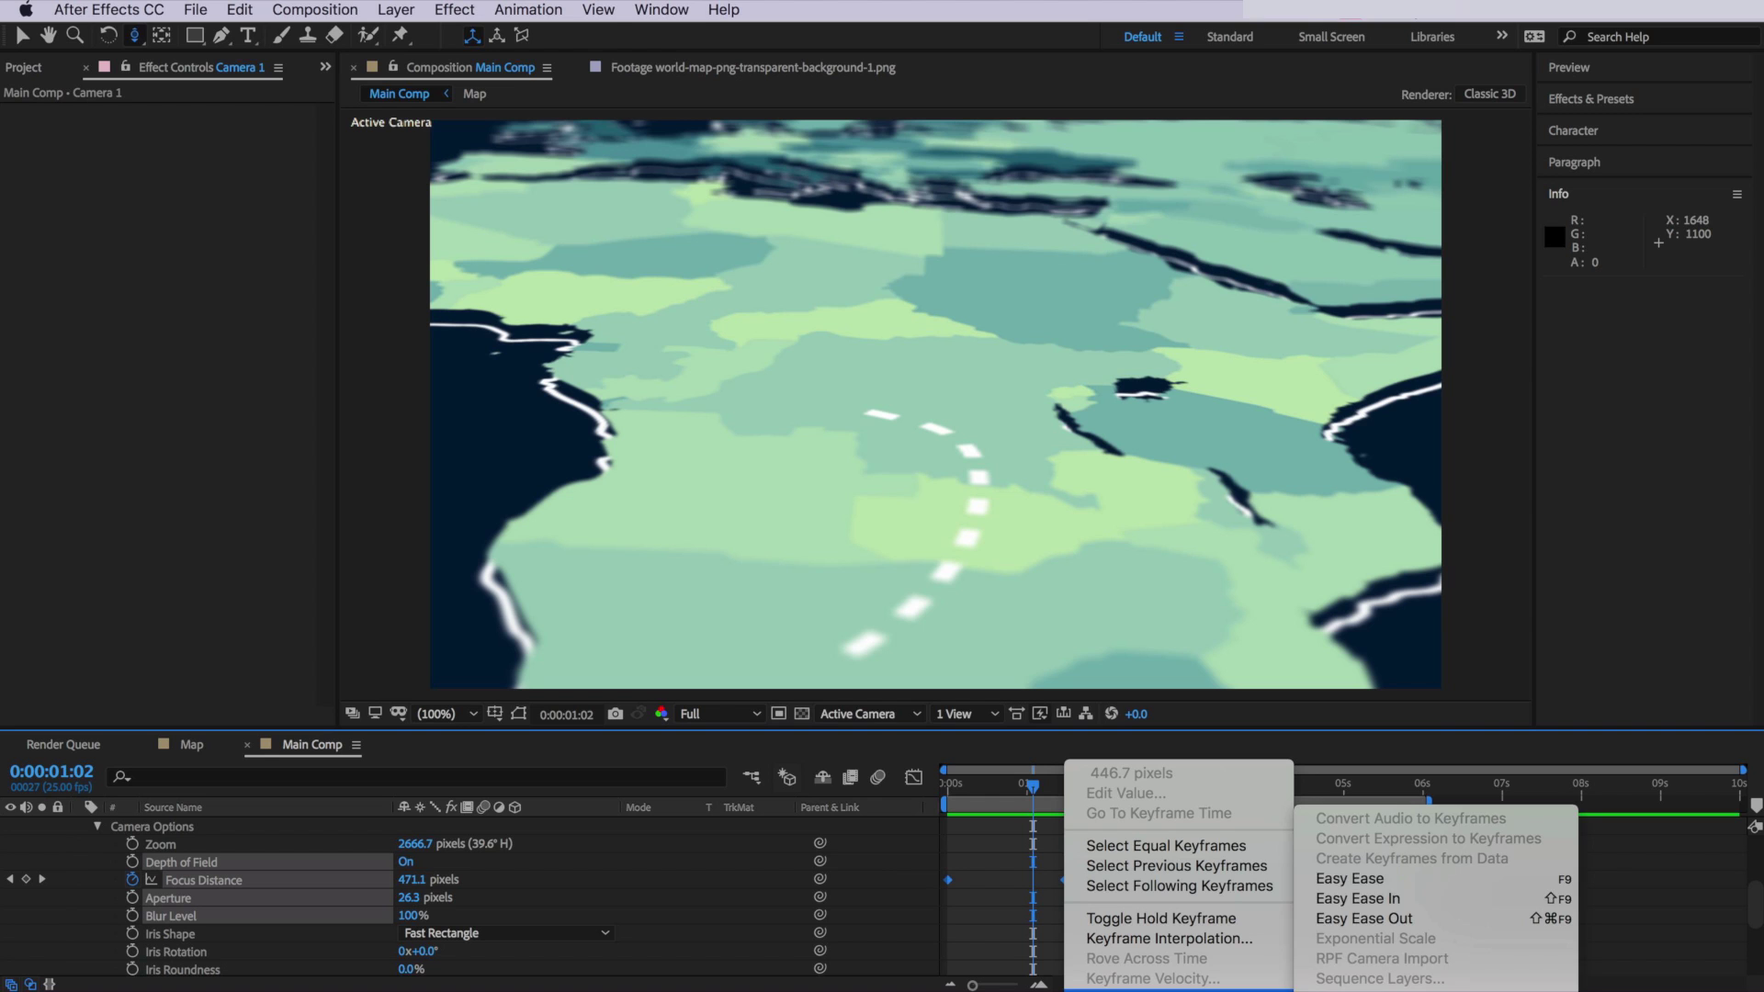
click(1365, 877)
key(space)
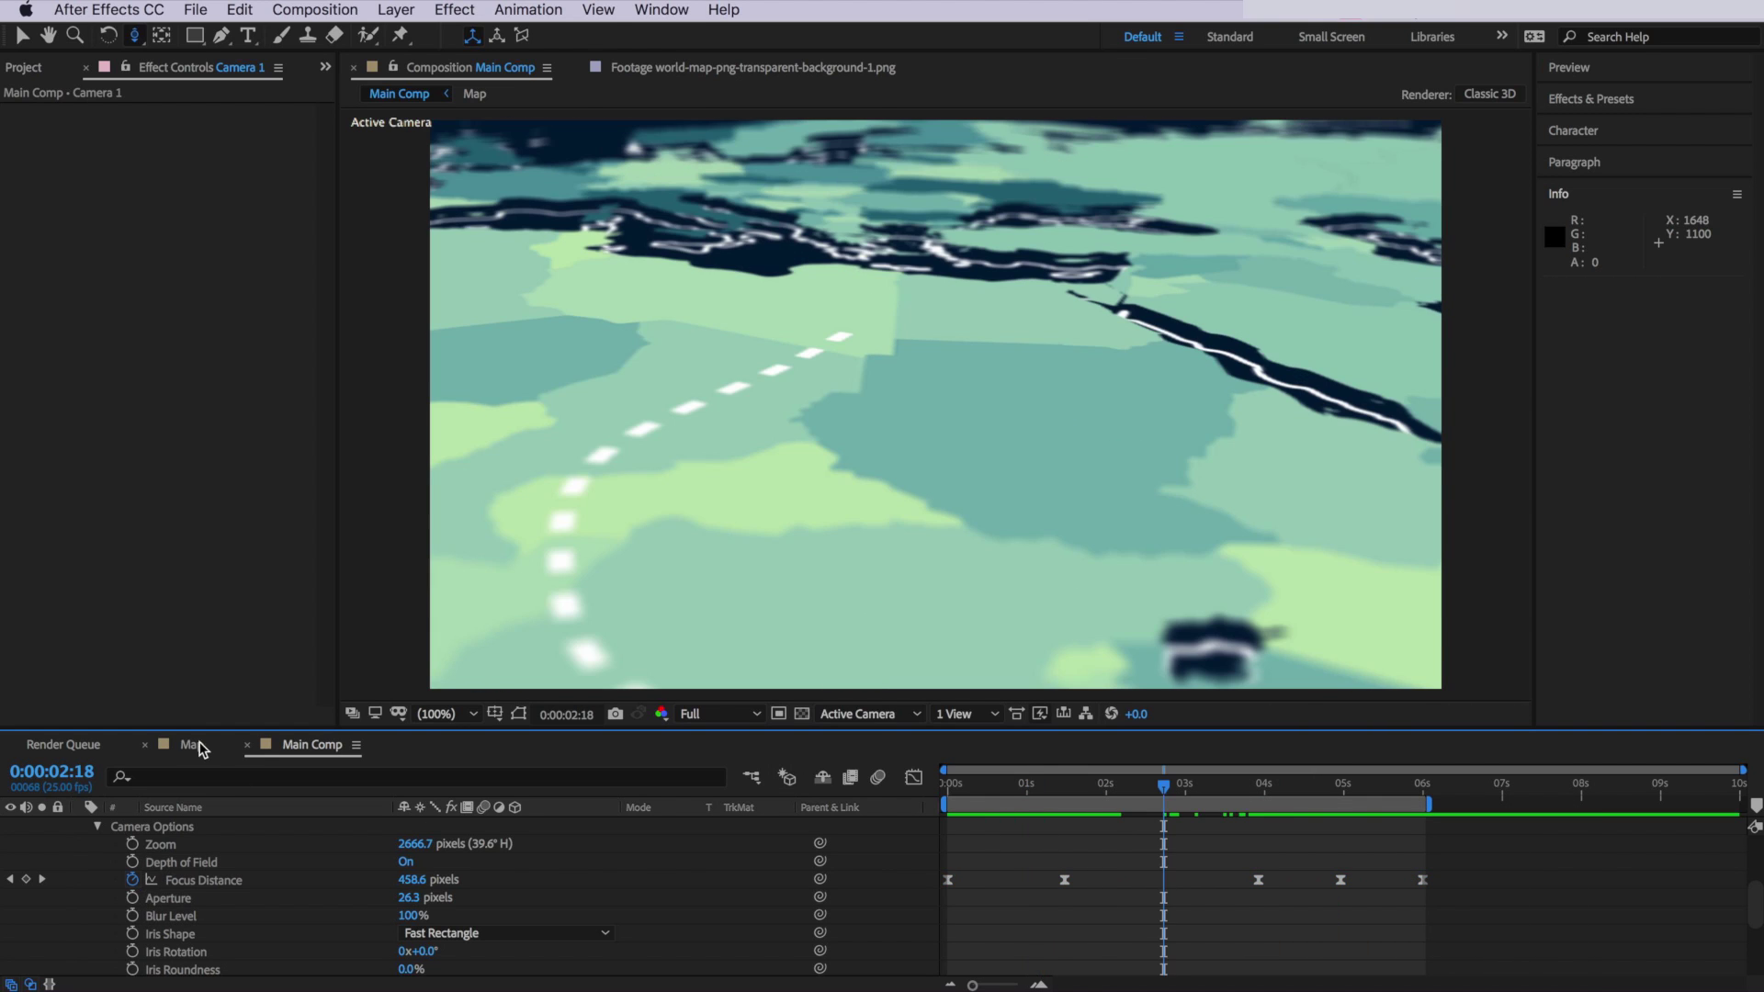
- Show the Map comp at 400% on frame 0:00:02:13 with the Ellipse Tool active
click(192, 746)
scroll(848, 490, up, 1)
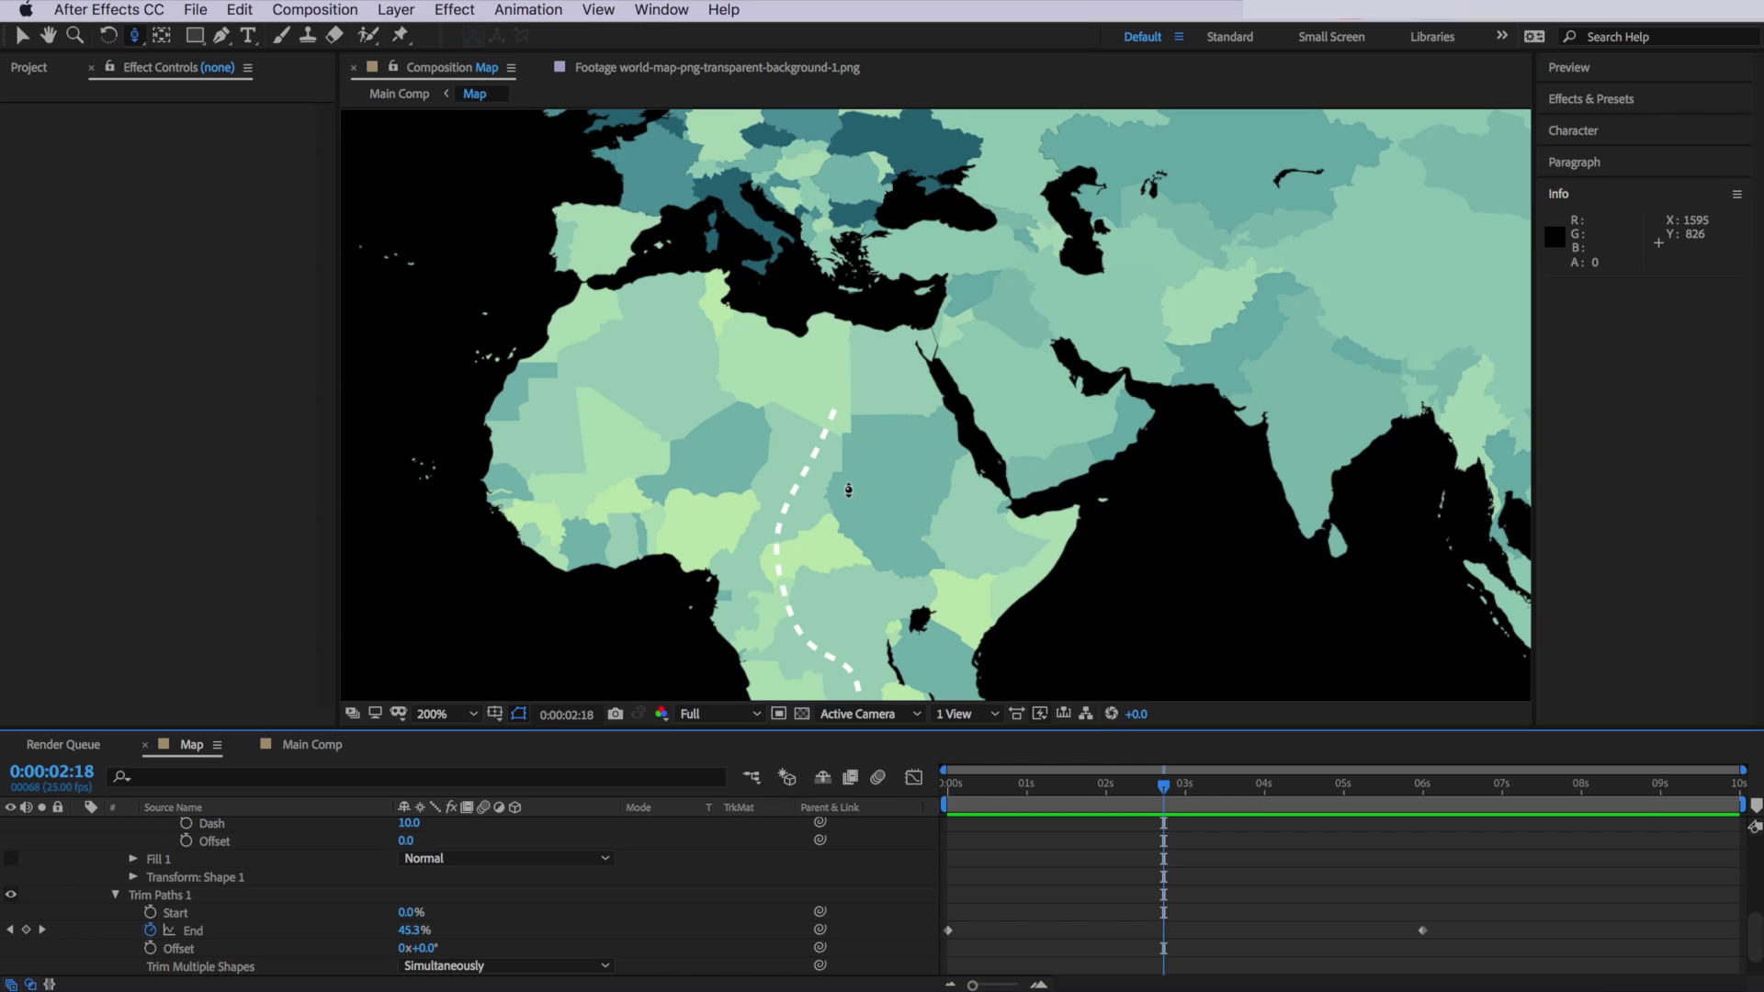
scroll(827, 493, up, 1)
drag(1116, 785, 1148, 794)
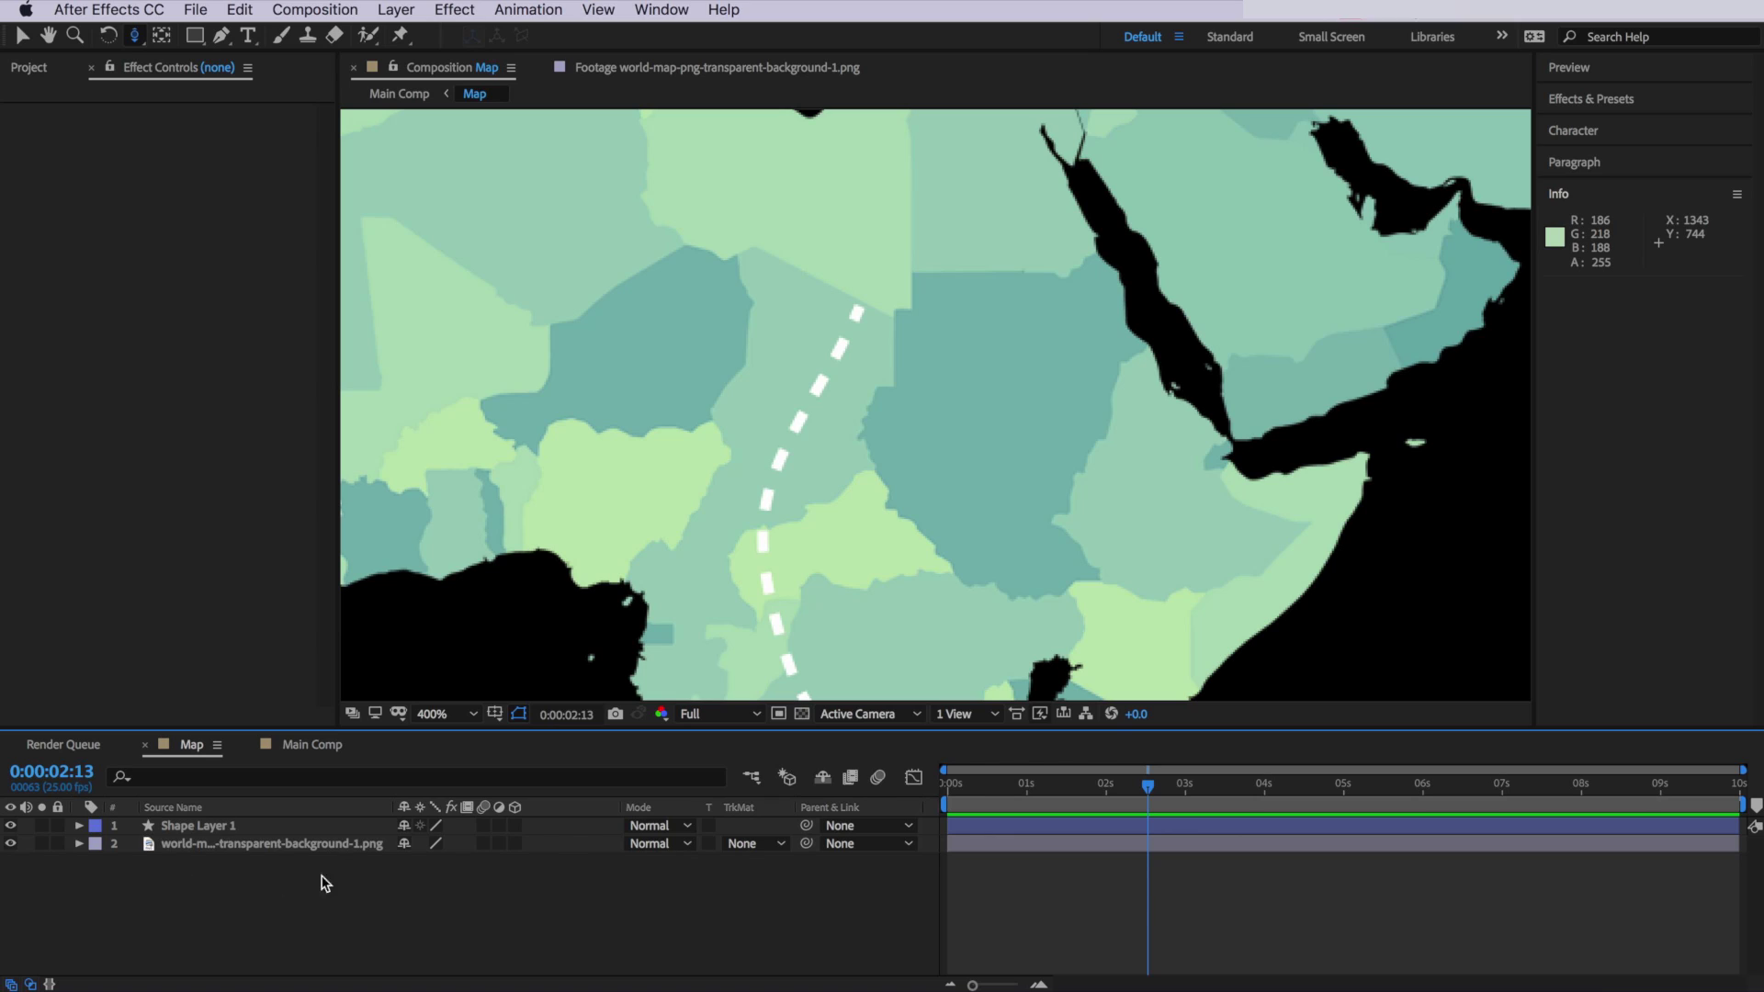
mouse_move(202, 46)
mouse_down()
mouse_move(239, 47)
mouse_move(264, 84)
mouse_up()
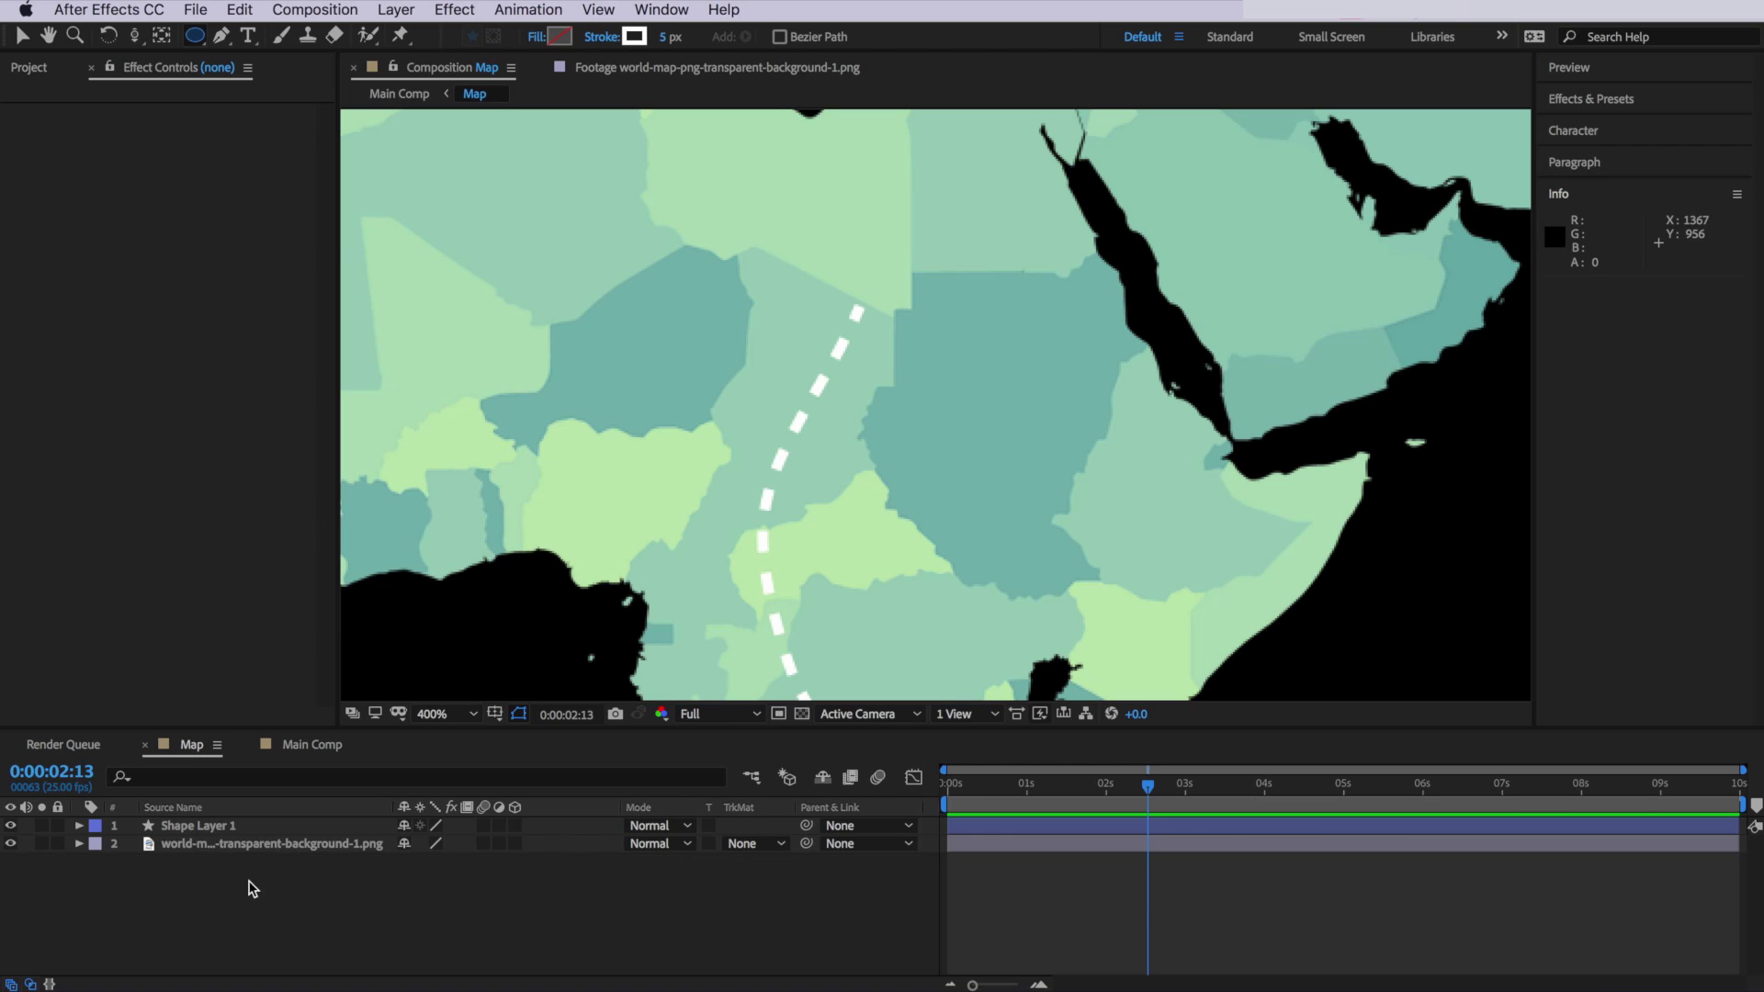
- Draw a small ellipse at the dashed route's tip
click(853, 294)
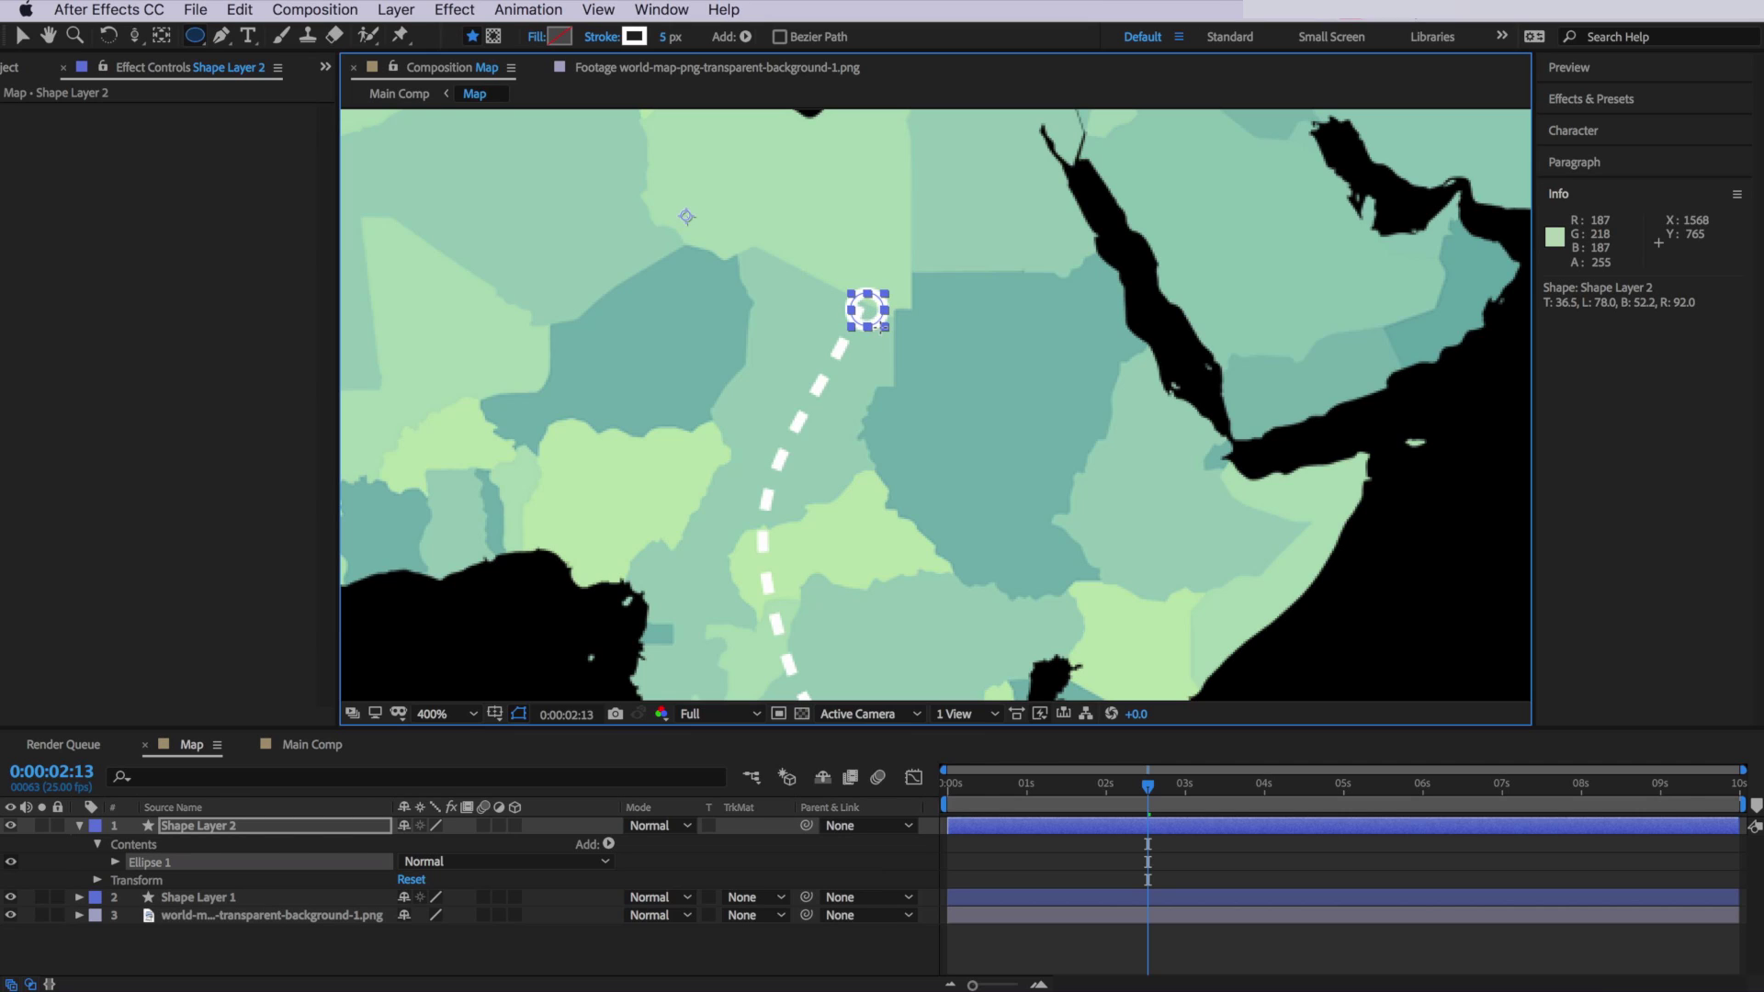
key(v)
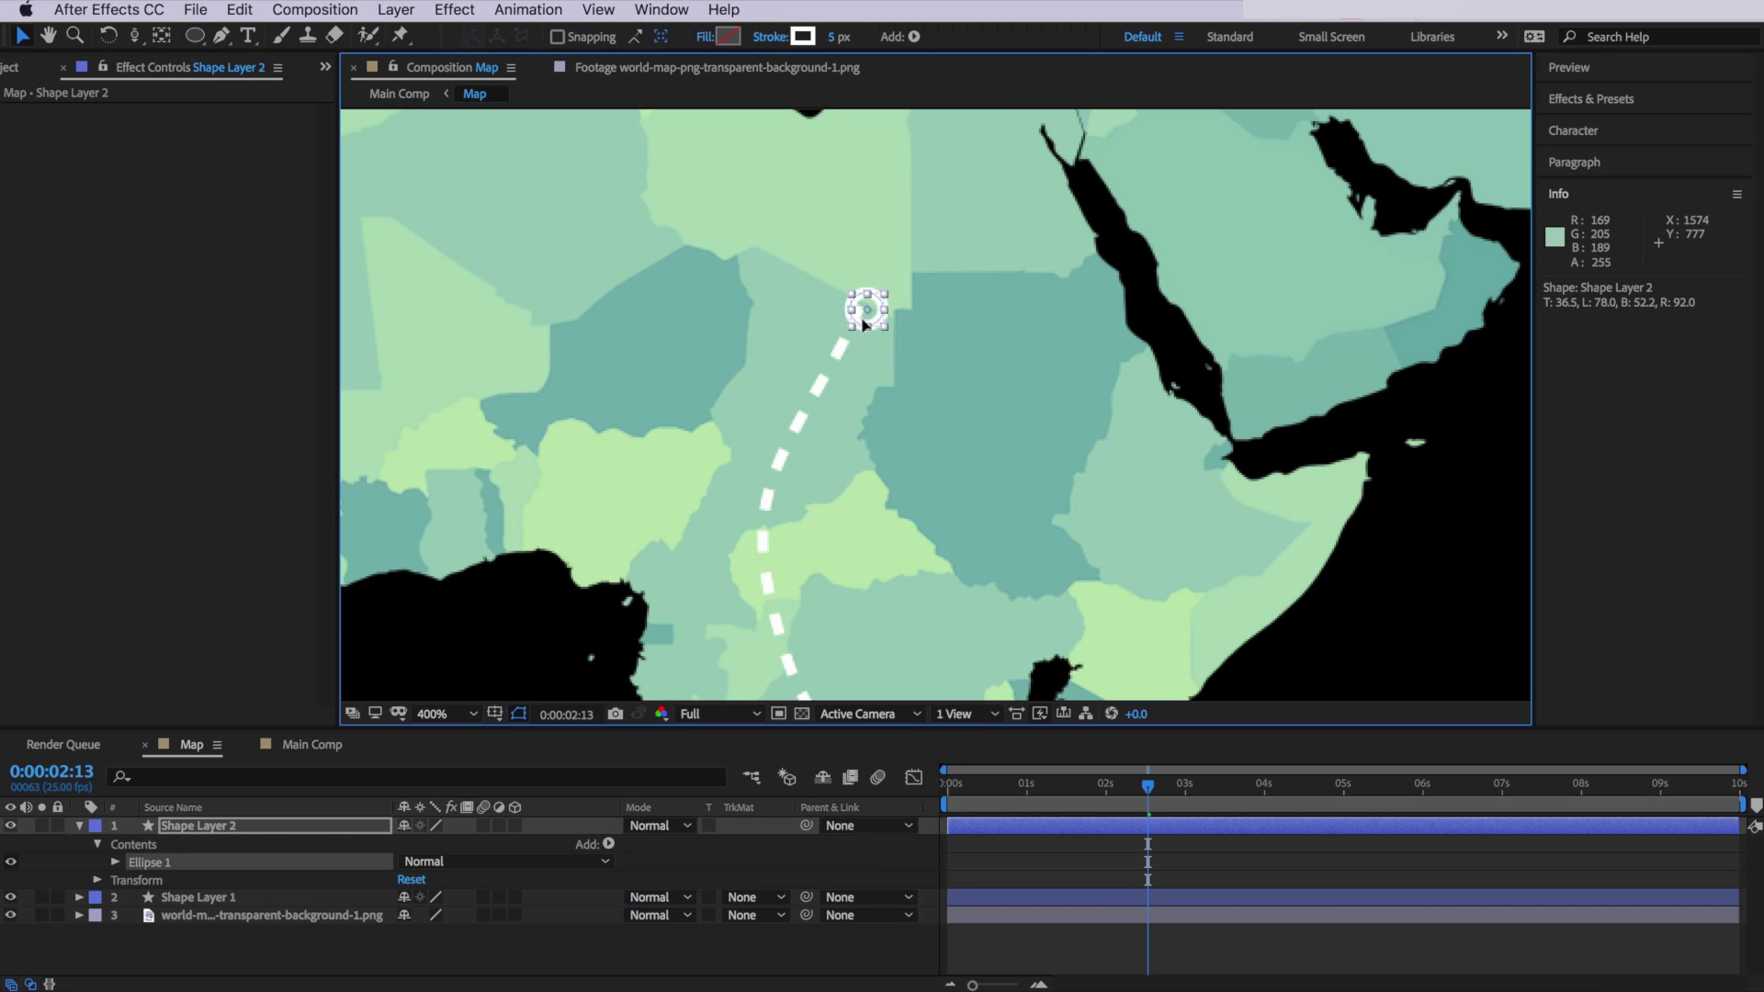
scroll(845, 336, up, 1)
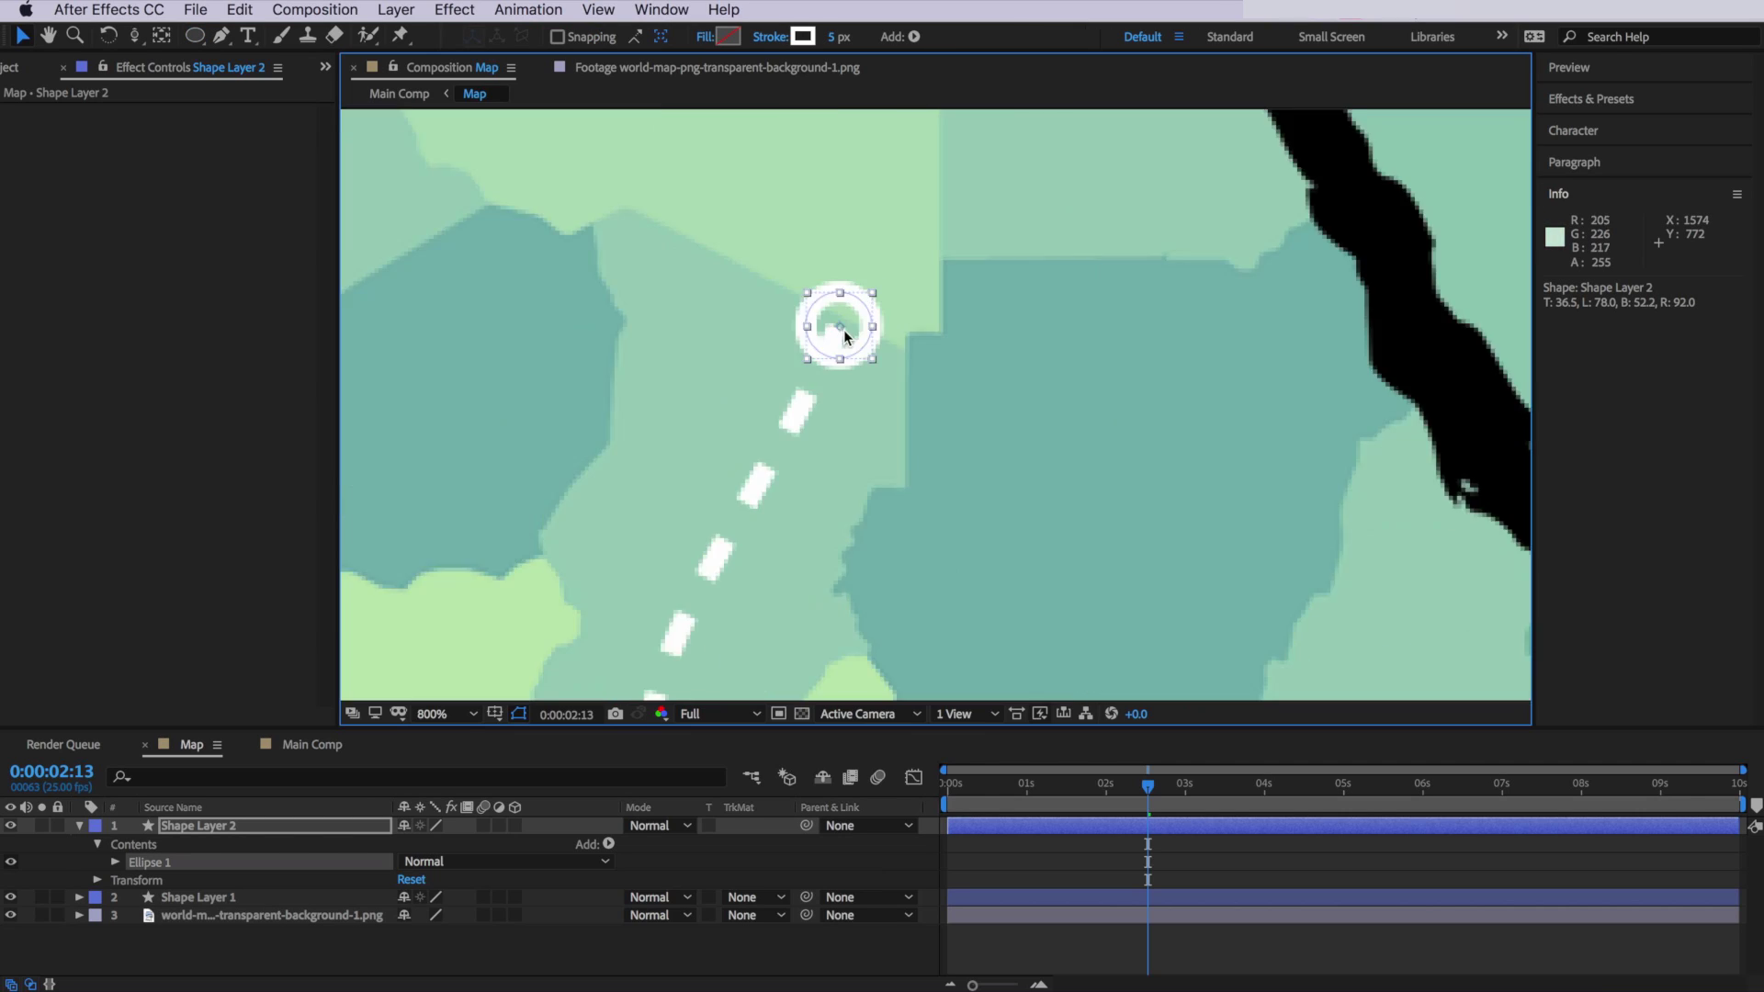
- Set the dot's fill colour to blue and expose Ellipse Path 1's Size property
click(721, 35)
click(234, 530)
click(410, 436)
click(257, 538)
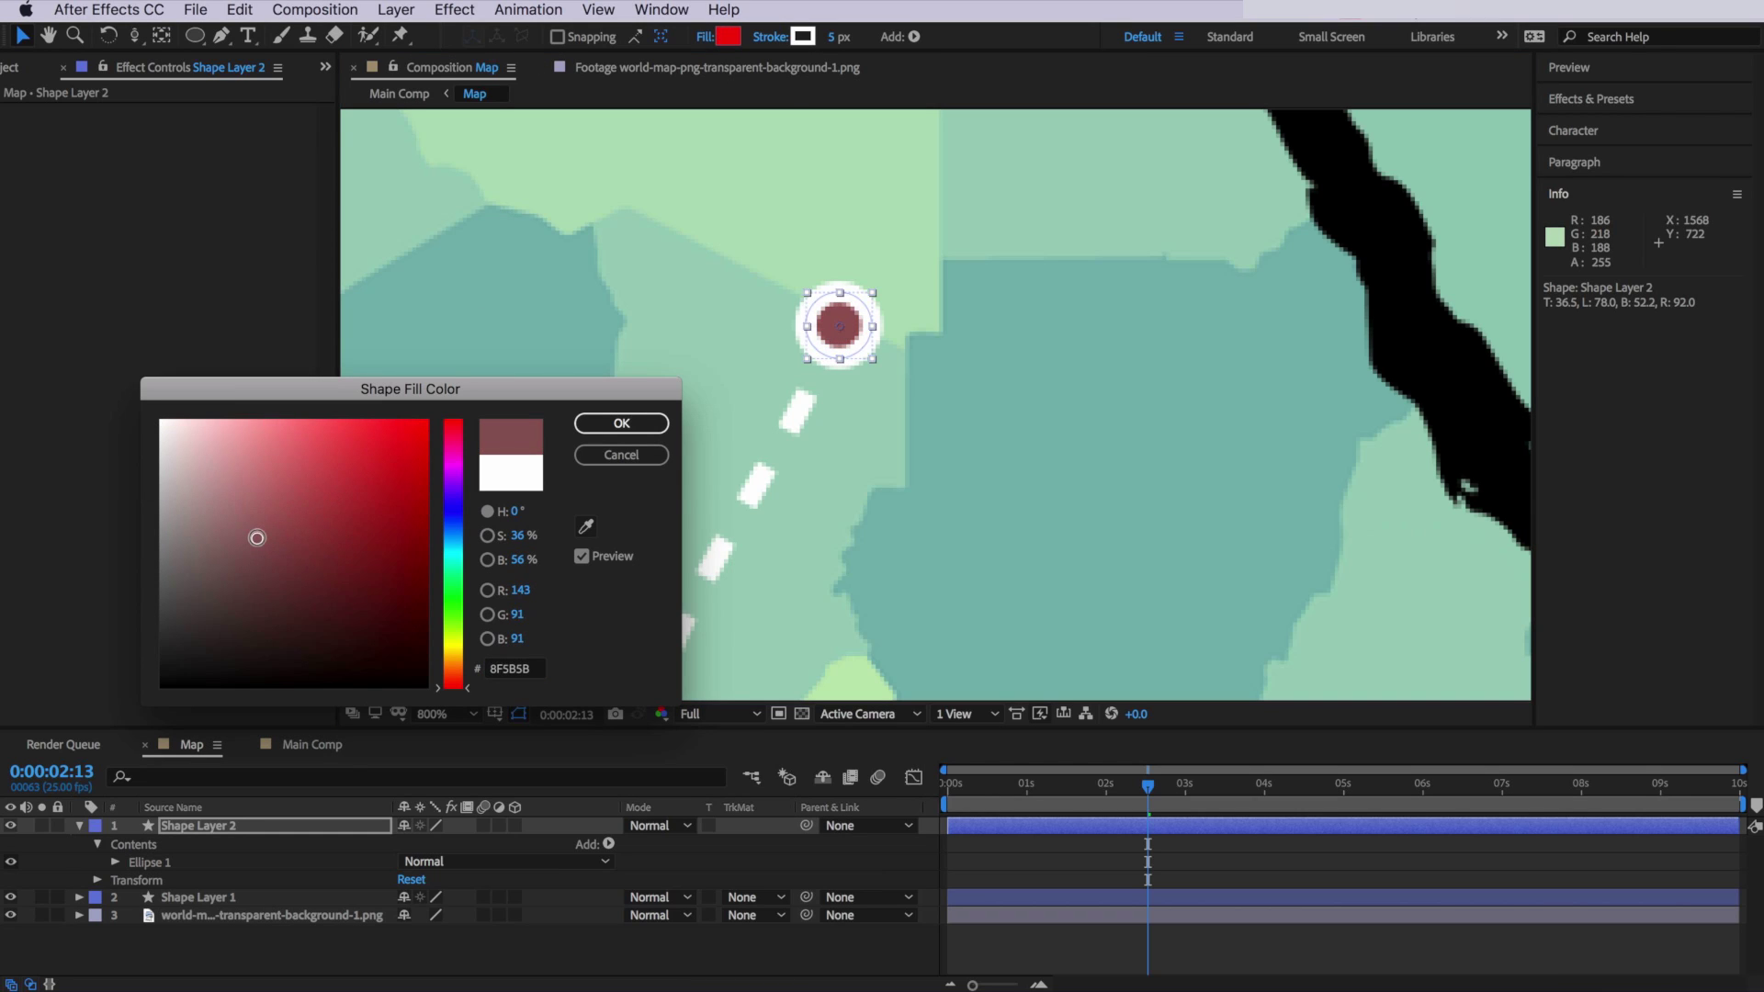
drag(255, 516, 319, 475)
drag(462, 559, 460, 549)
click(621, 423)
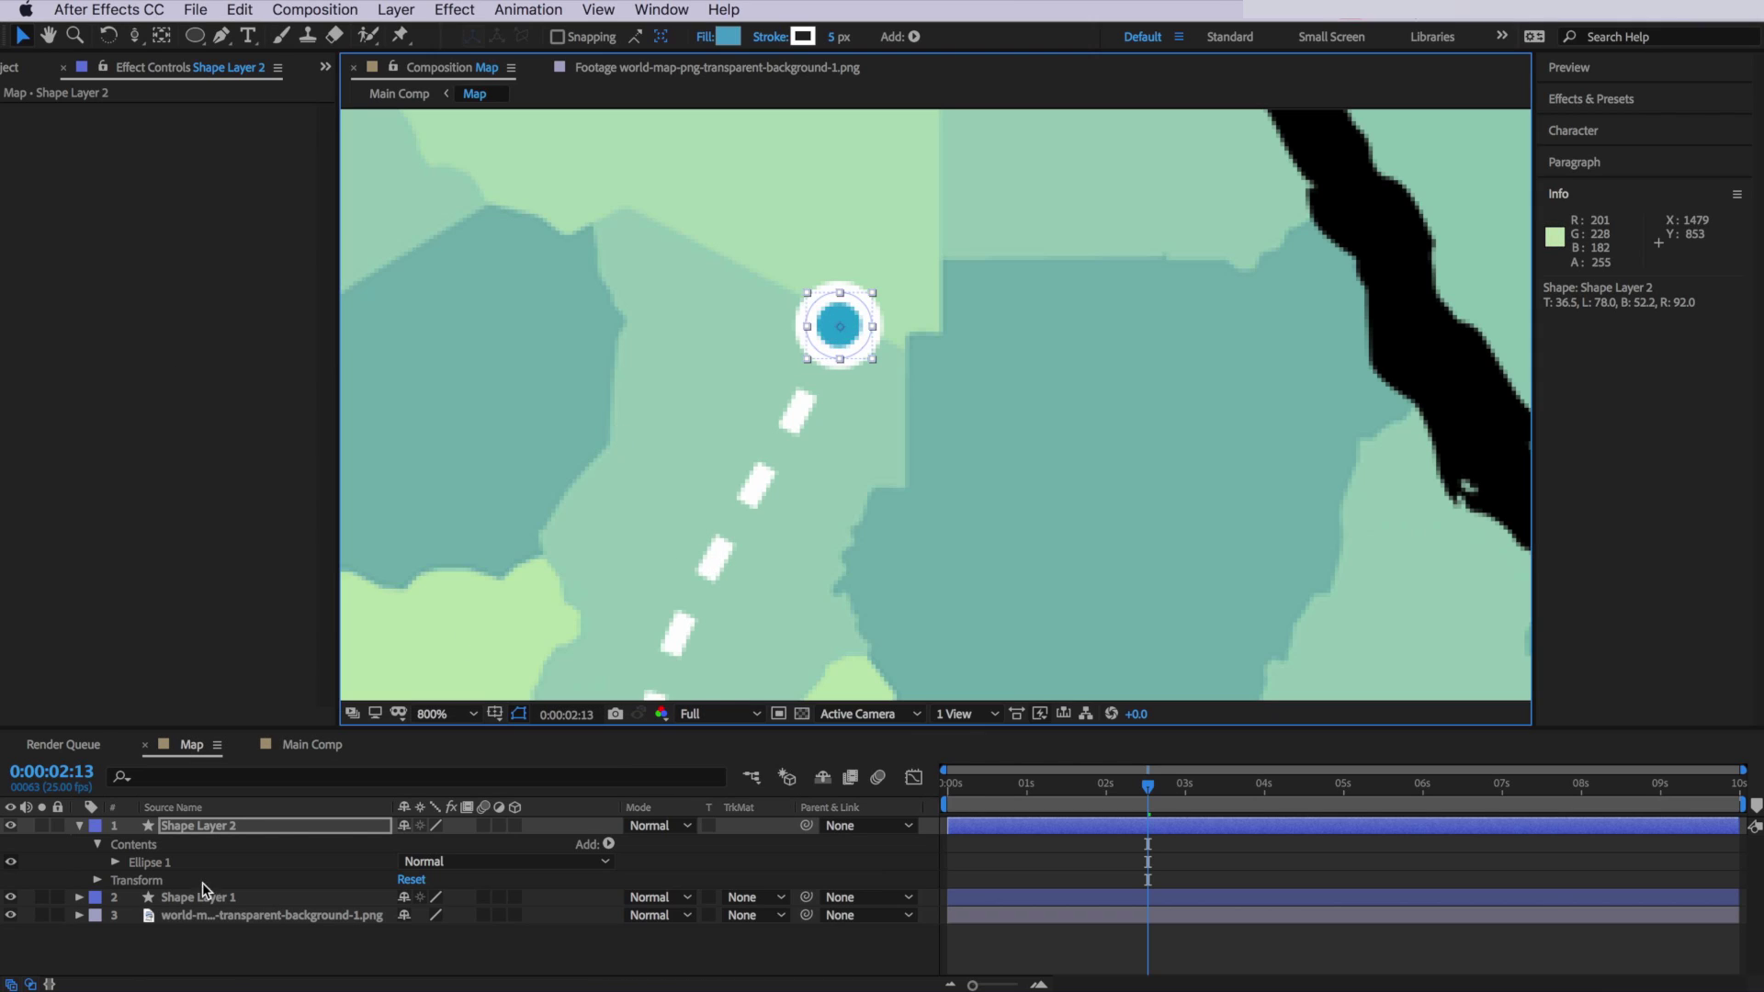
click(115, 861)
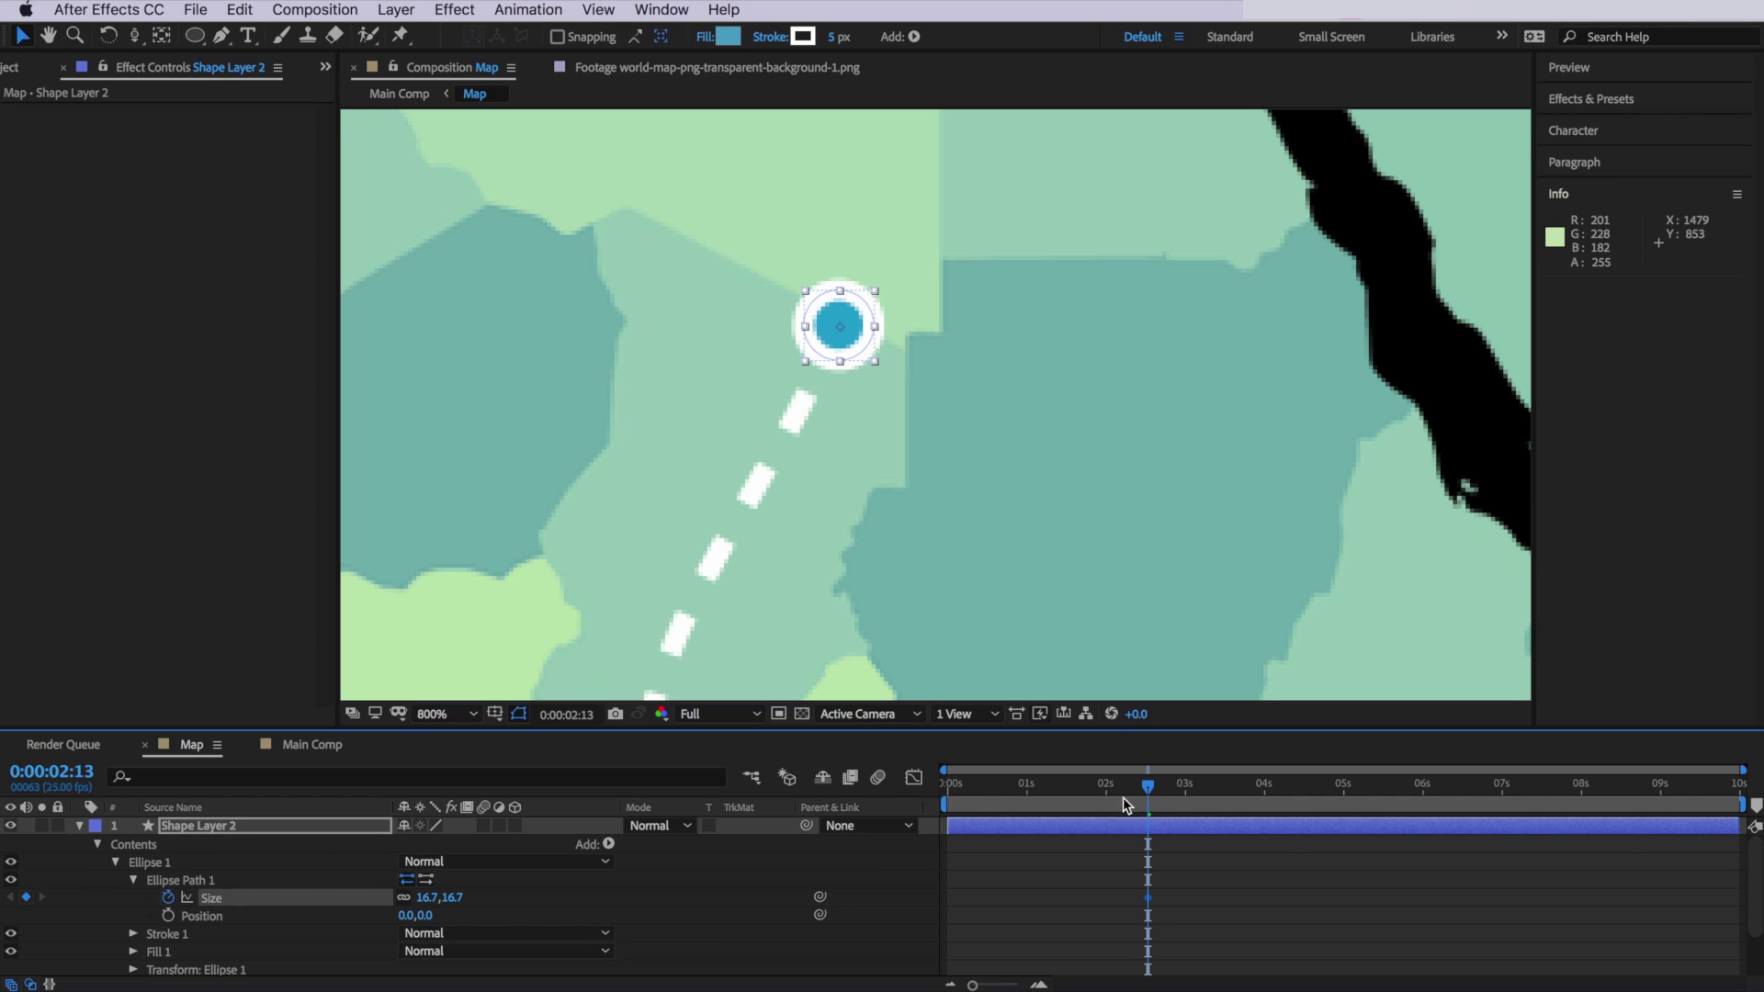
- Key the dot's Size to 0,0 at 02:13 so it grows to 16.7, and preview the pop-in
drag(1156, 792, 1177, 795)
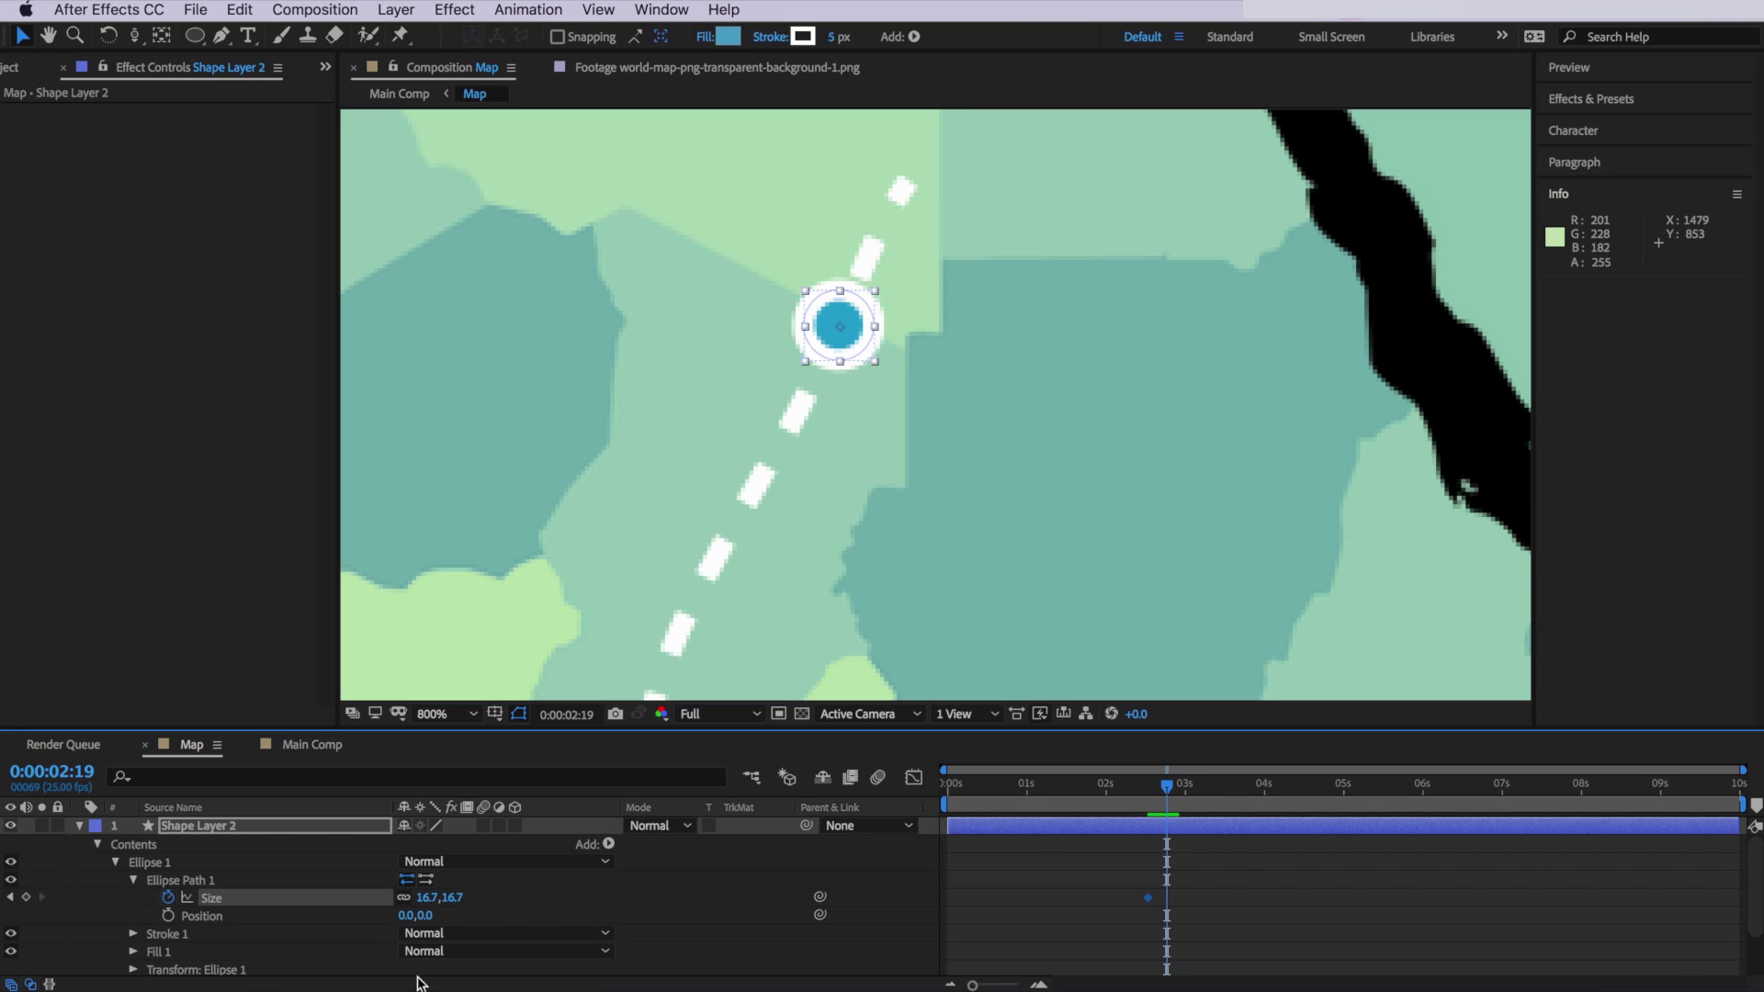
click(11, 897)
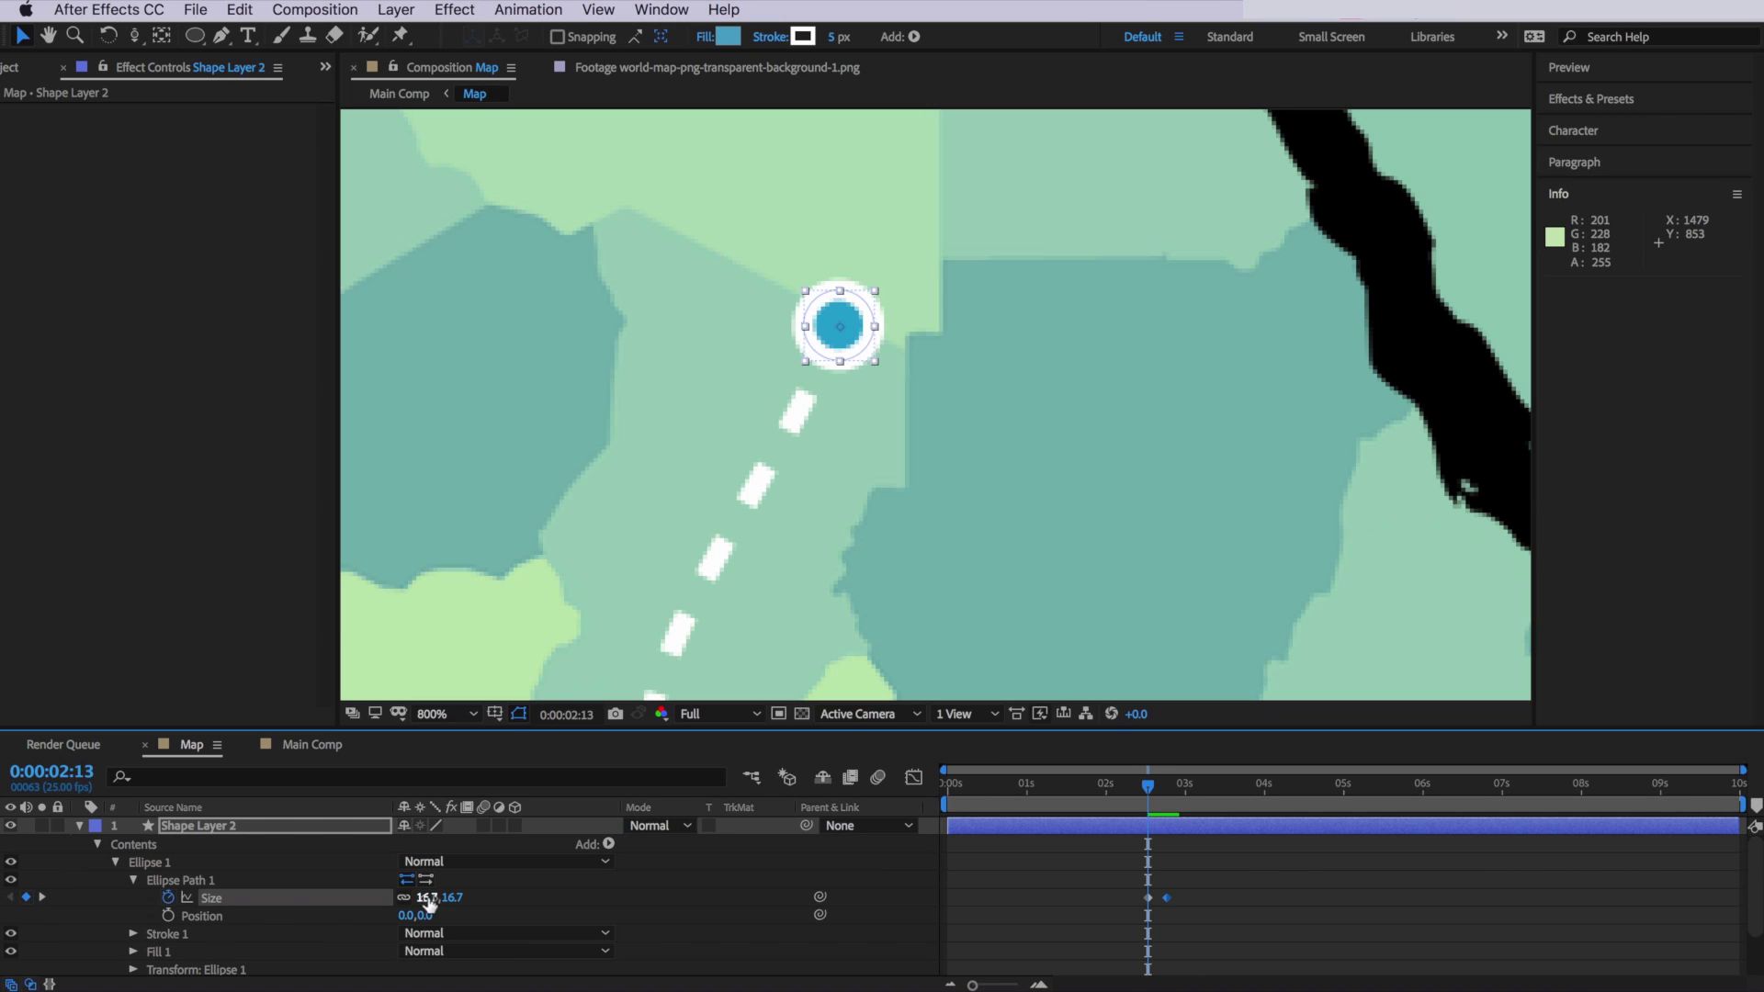
key(Return)
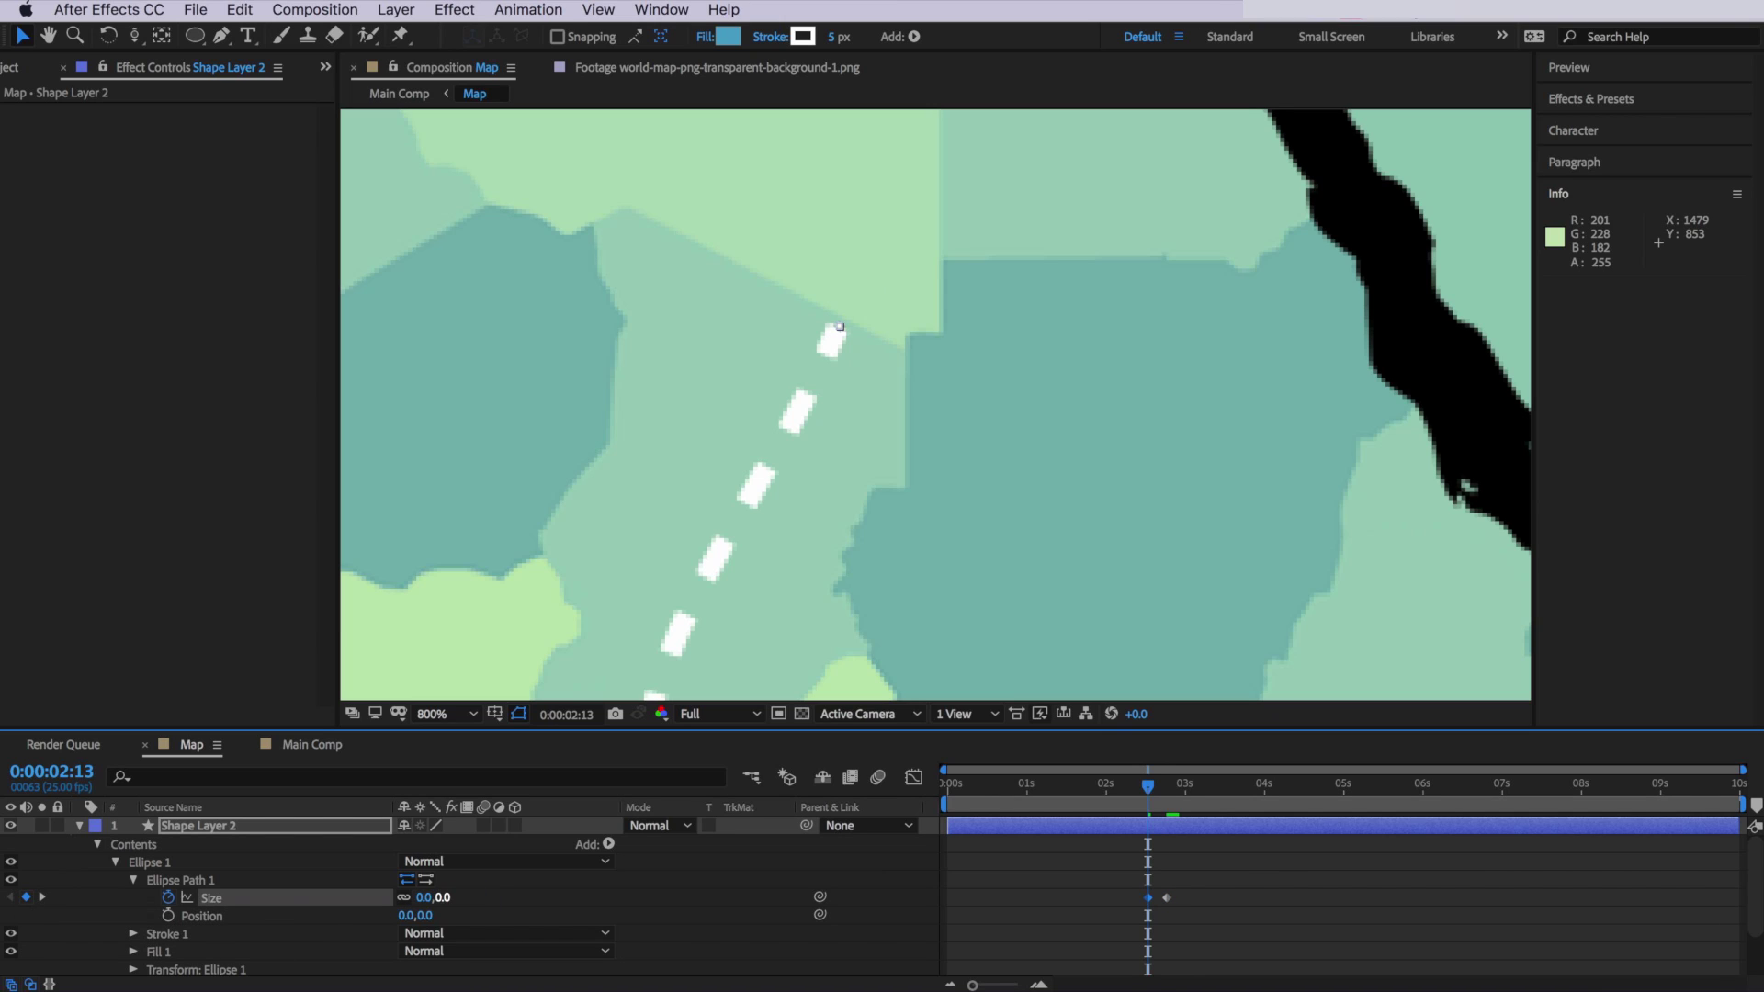
key(space)
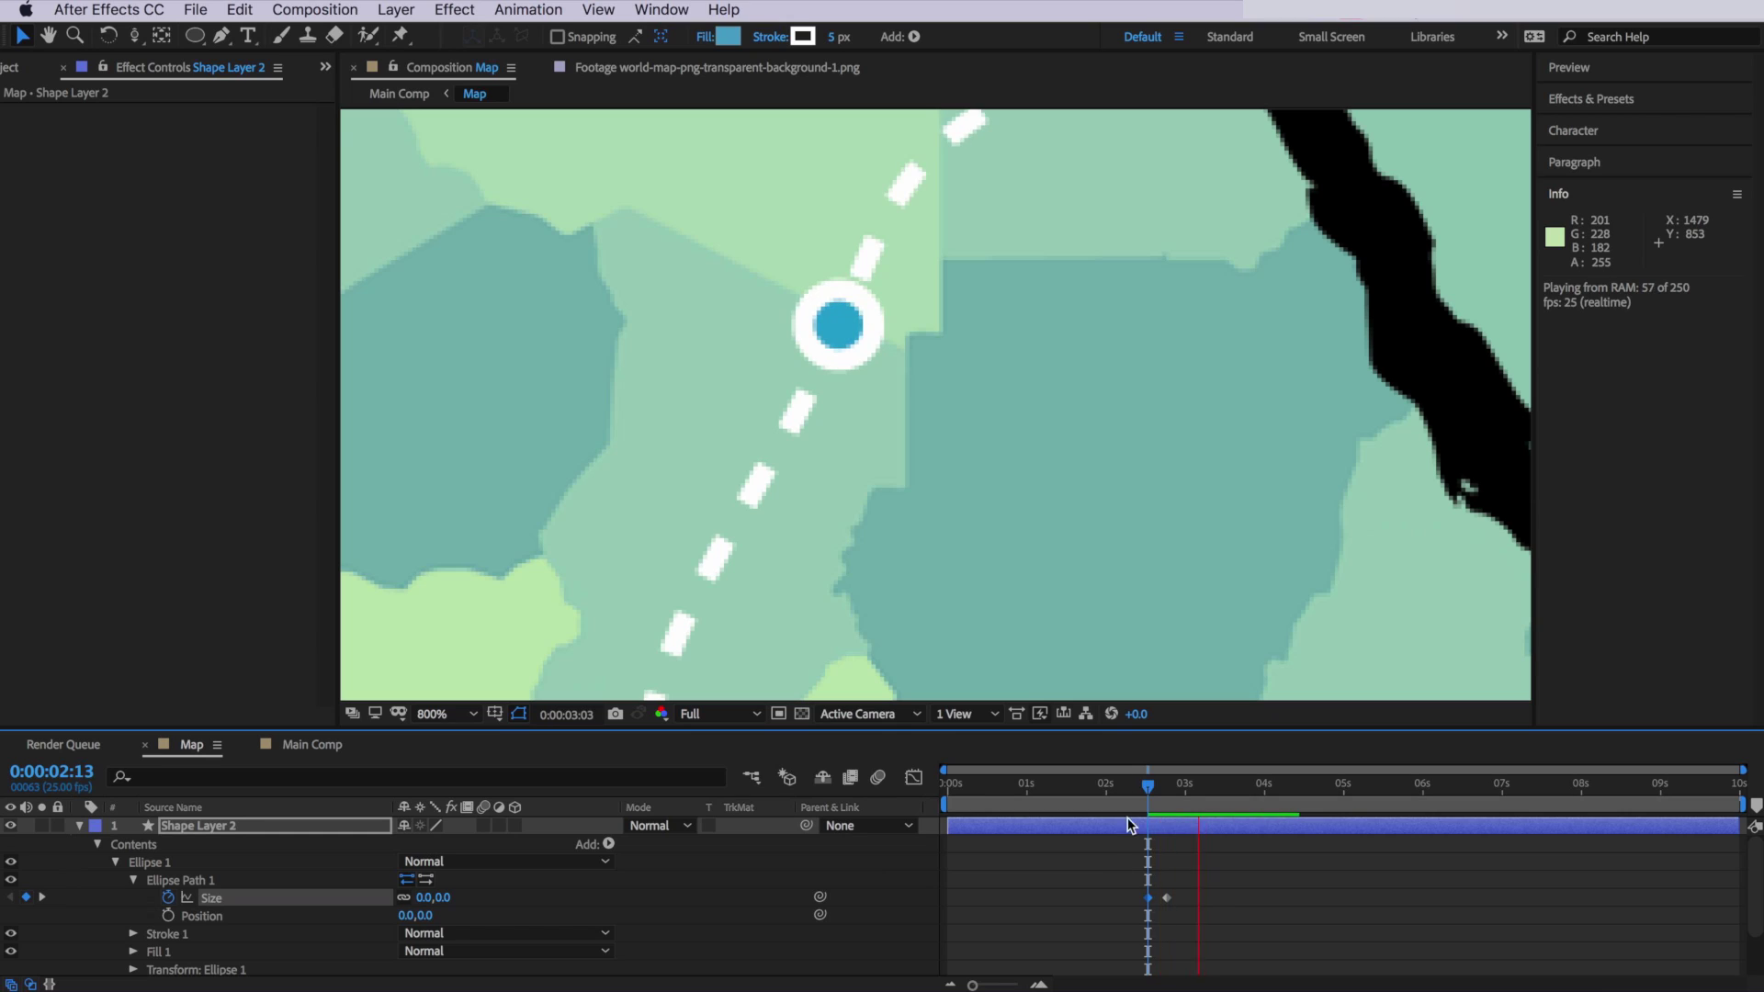
click(1132, 789)
key(space)
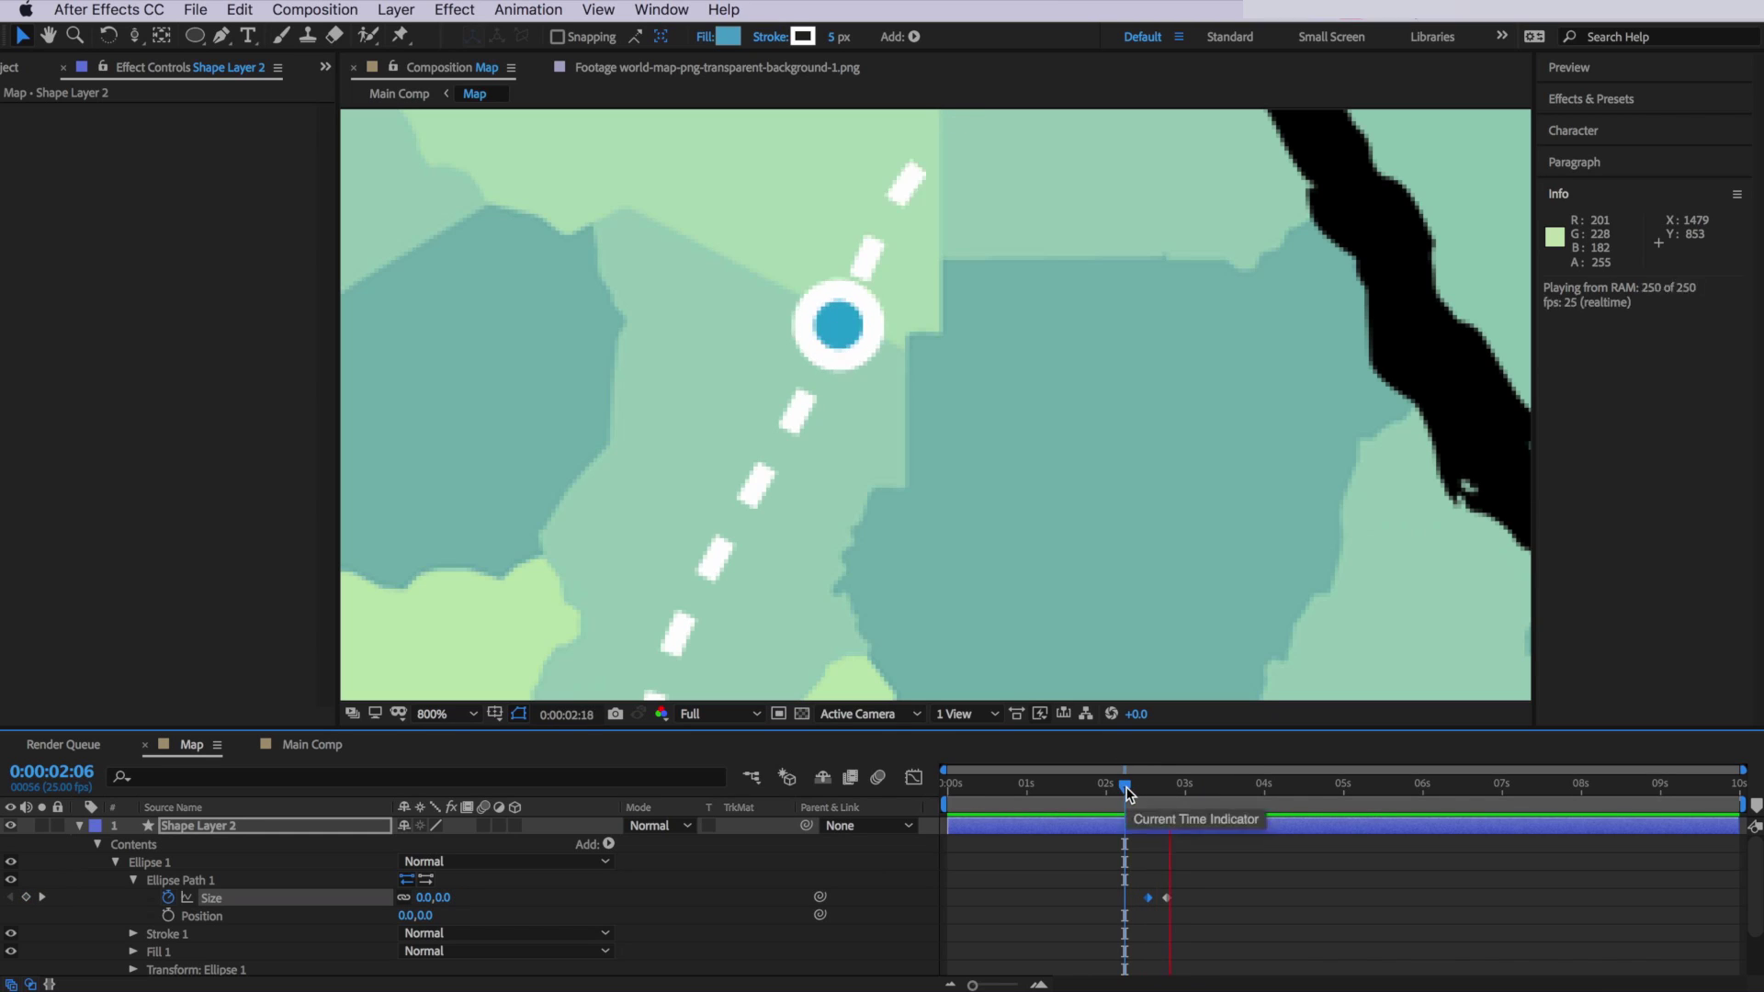
click(1123, 788)
key(space)
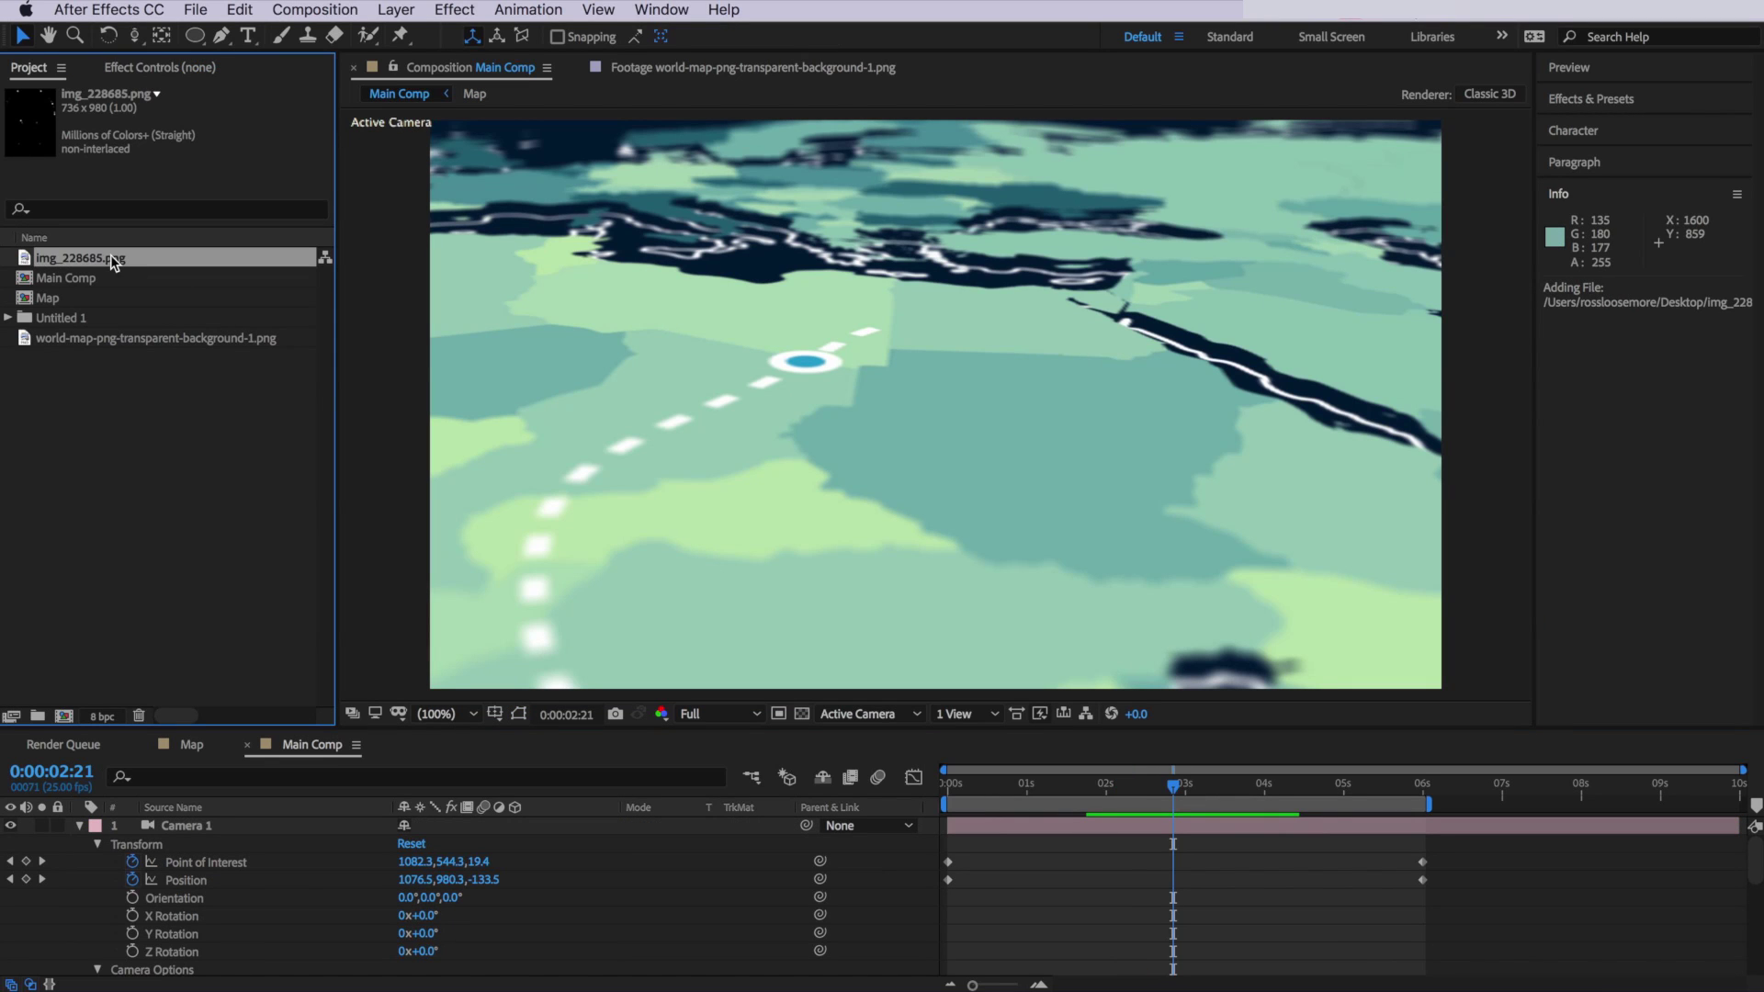
- Add img_228685.png to Main Comp as a 3D layer and rotate it upright on the map
drag(64, 262, 189, 841)
scroll(797, 921, down, 1)
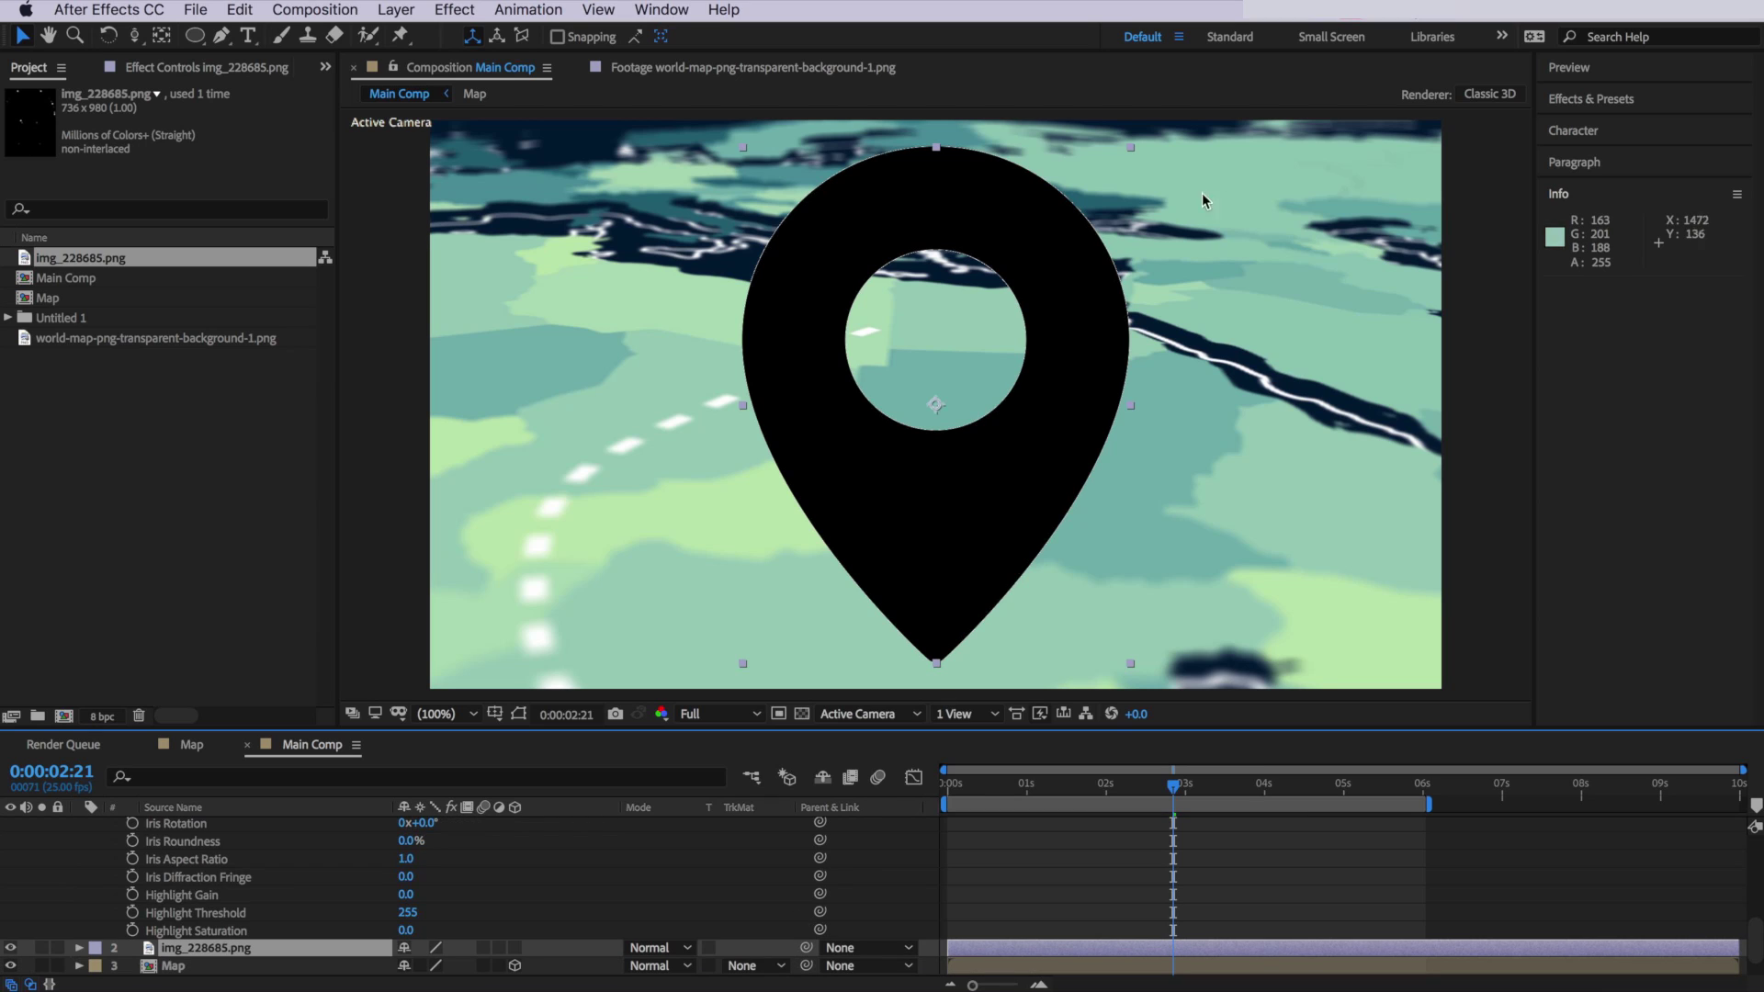
click(515, 947)
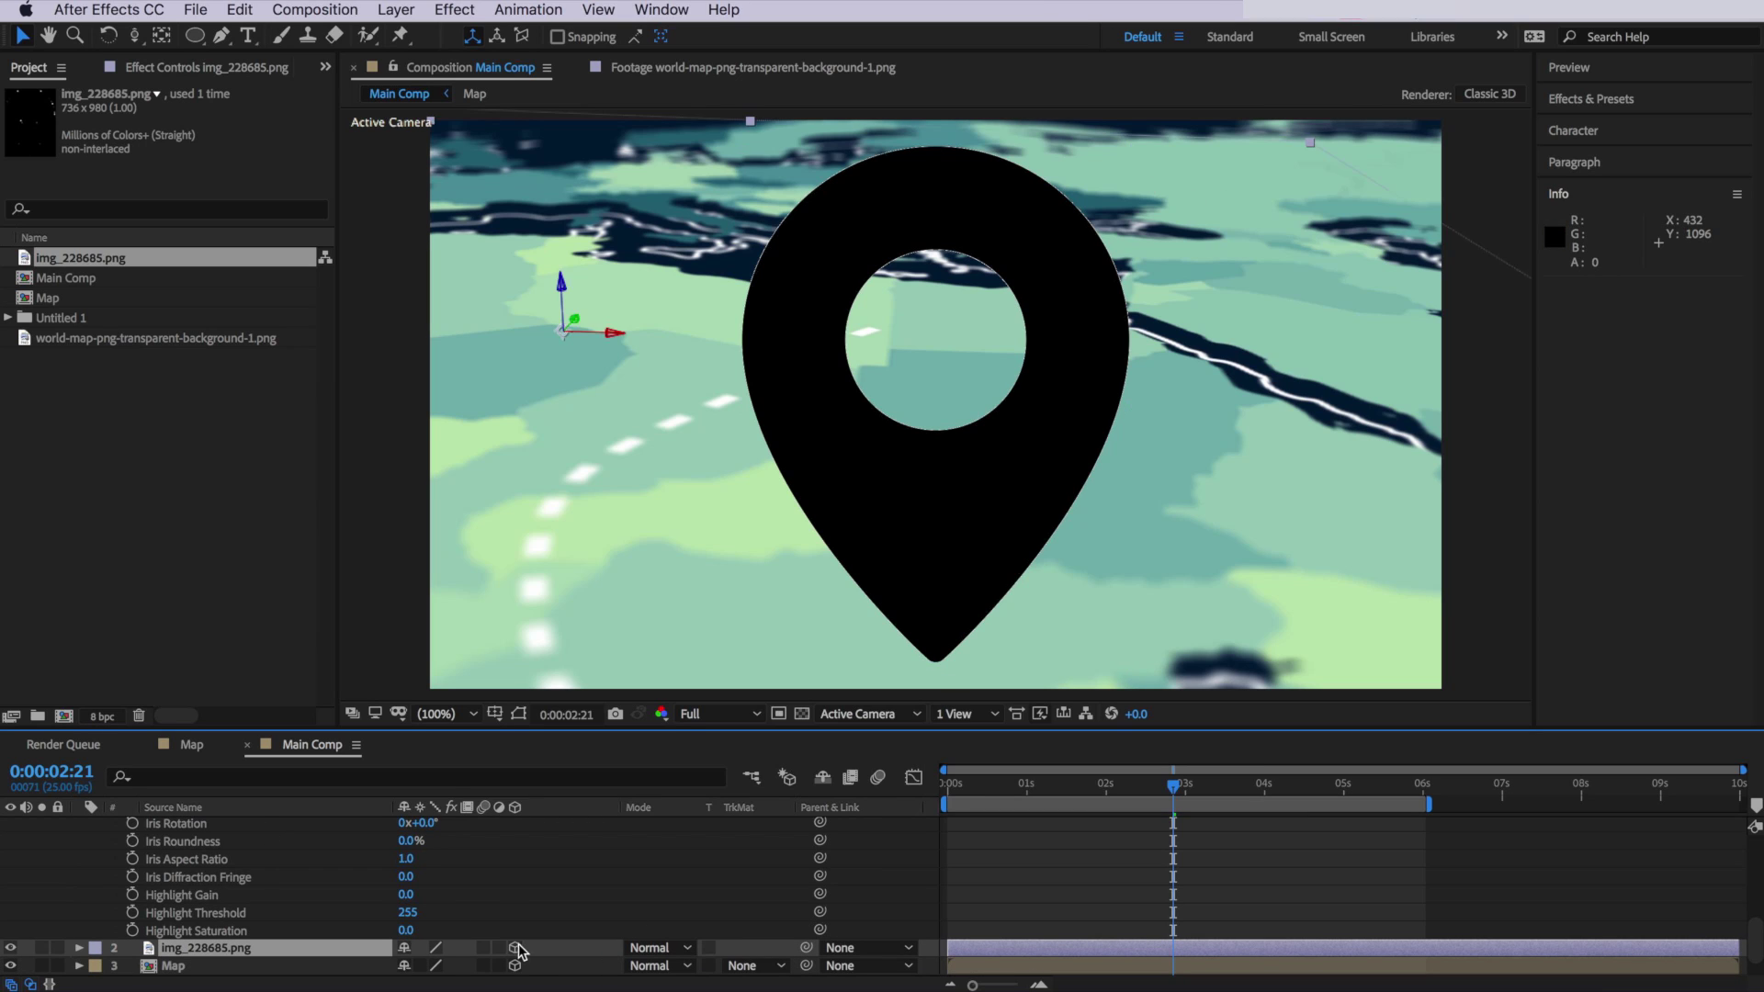
key(w)
drag(935, 404, 1032, 413)
key(comma)
drag(839, 463, 839, 487)
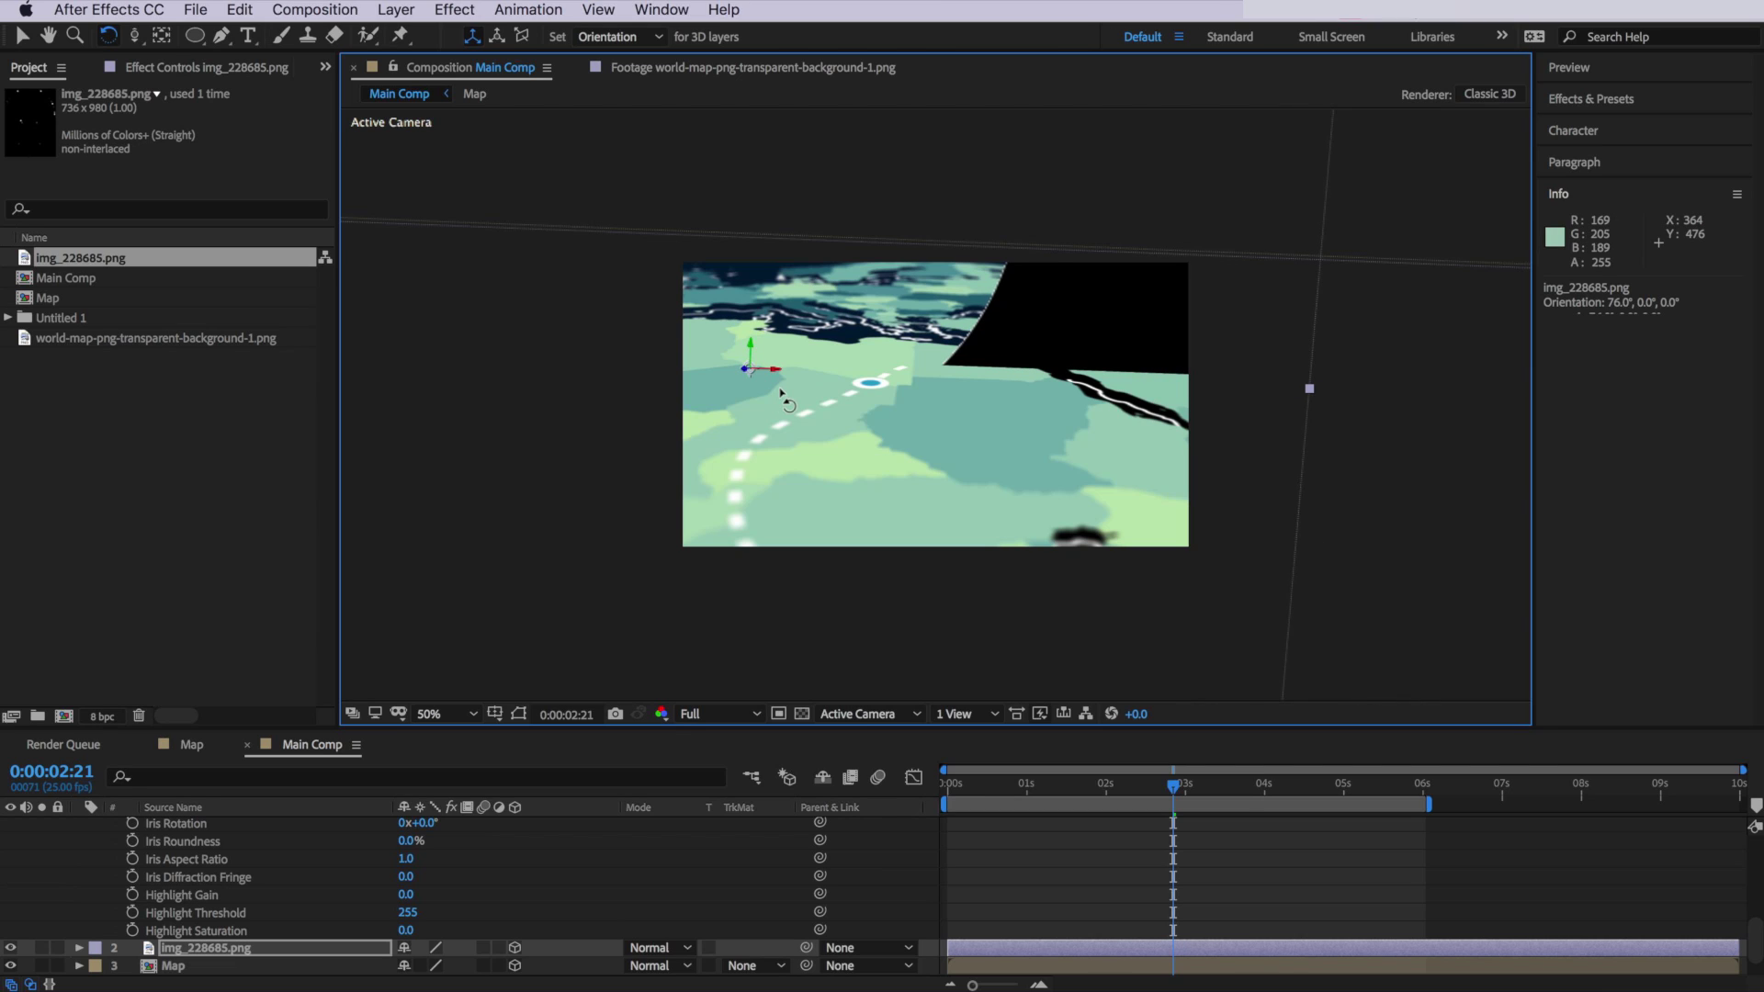
- Scale the pin down to about 3% and position it over the blue dot
key(v)
drag(1294, 395, 794, 456)
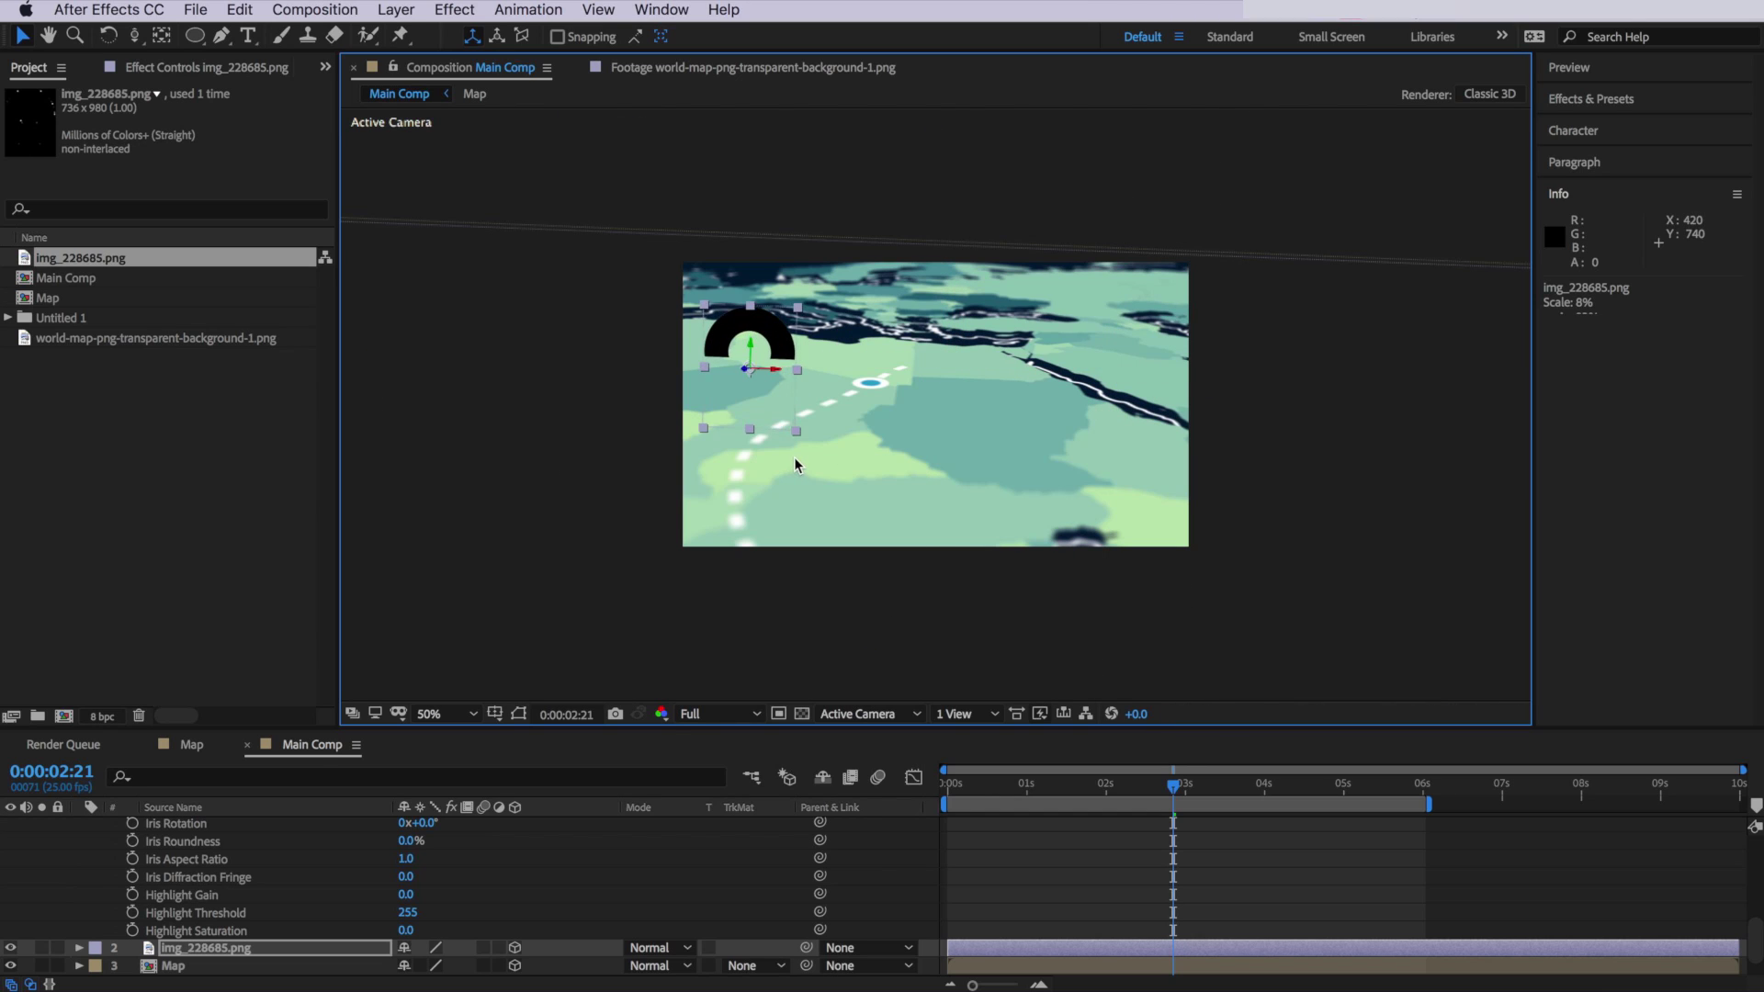
key(slash)
key(shift+Right)
key(shift+Right)
key(shift+Right)
key(shift+Right)
key(shift+Right)
key(shift+Right)
key(shift+Right)
key(shift+Right)
key(shift+Right)
key(shift+Right)
key(Left)
key(Left)
key(Left)
key(Left)
key(Left)
key(Left)
key(Left)
key(Left)
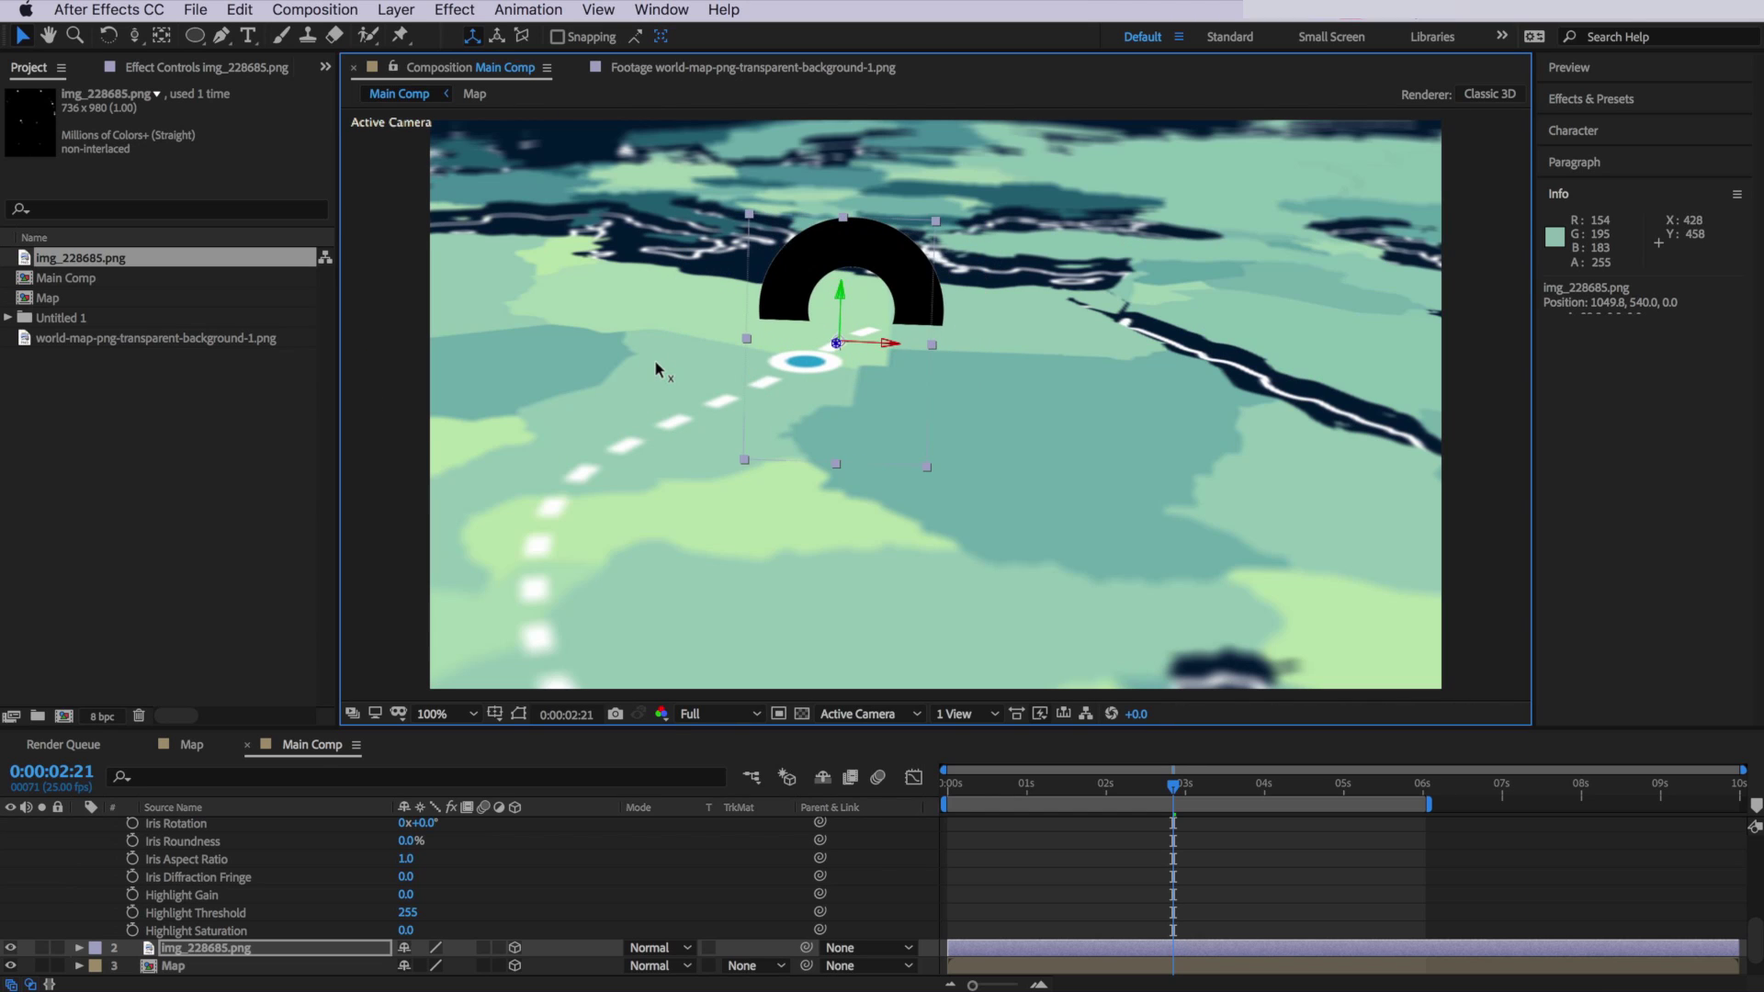
drag(823, 352, 817, 372)
drag(922, 358, 807, 309)
click(207, 954)
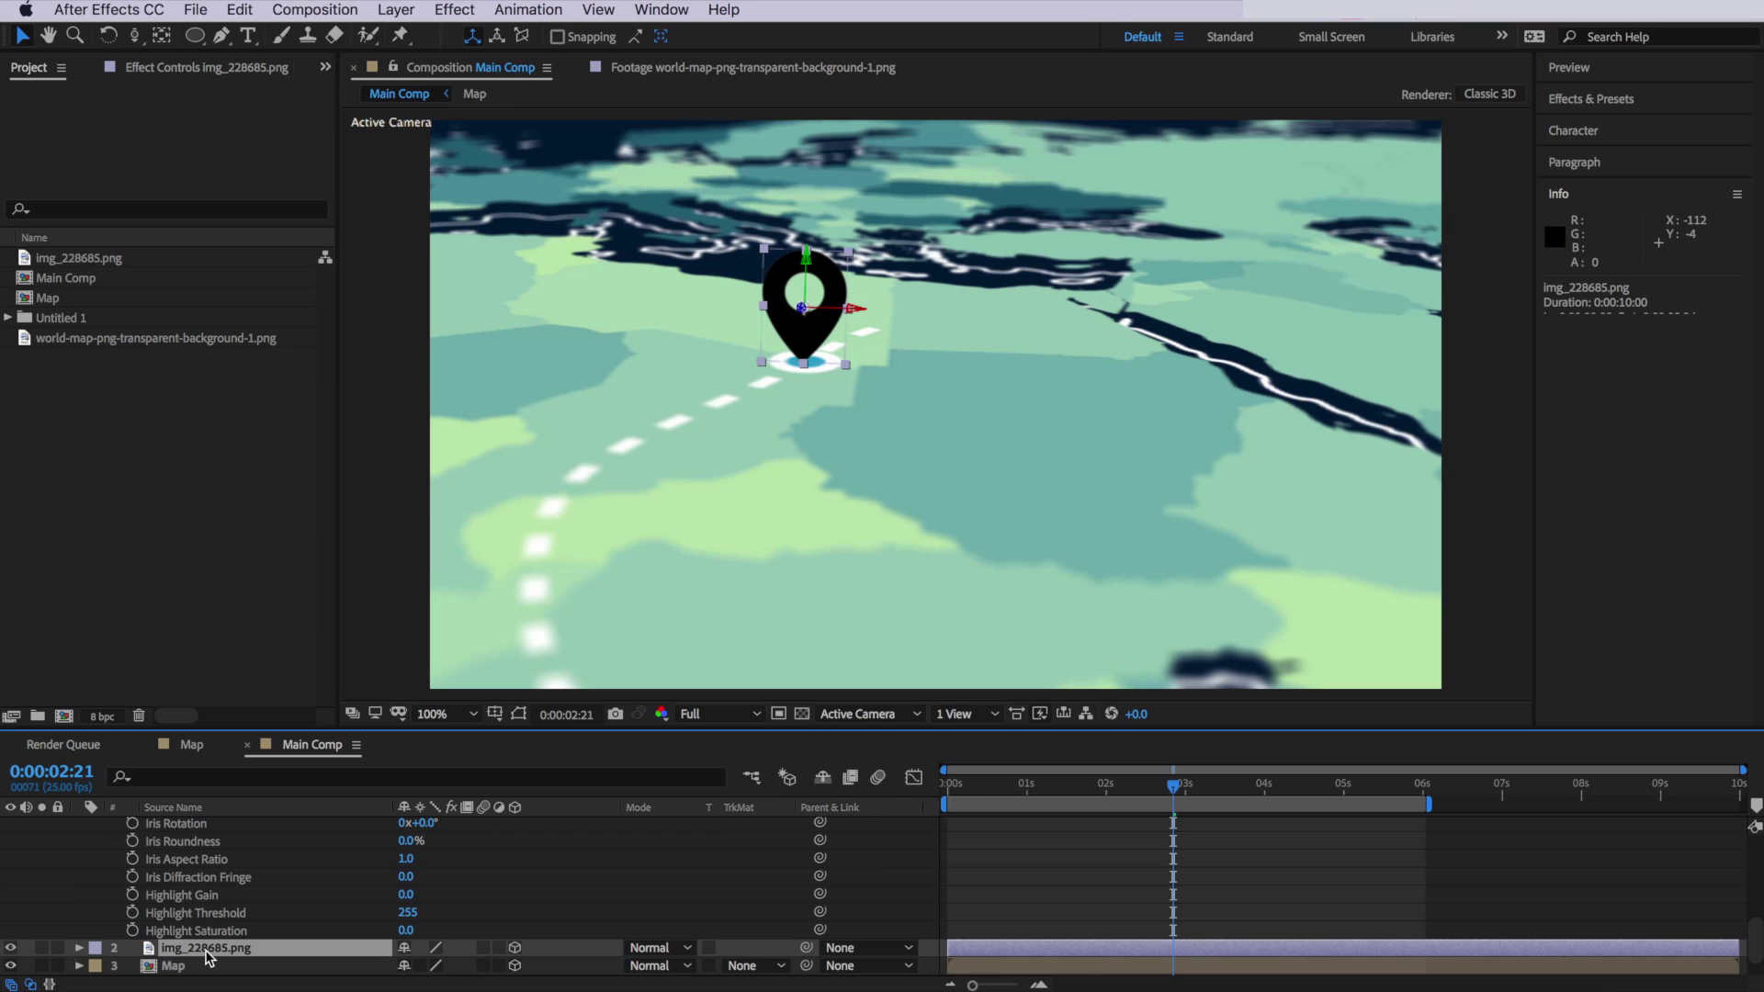
- Apply a Fill effect coloured 51A4CA to the pin and raise it slightly above the dot
click(453, 9)
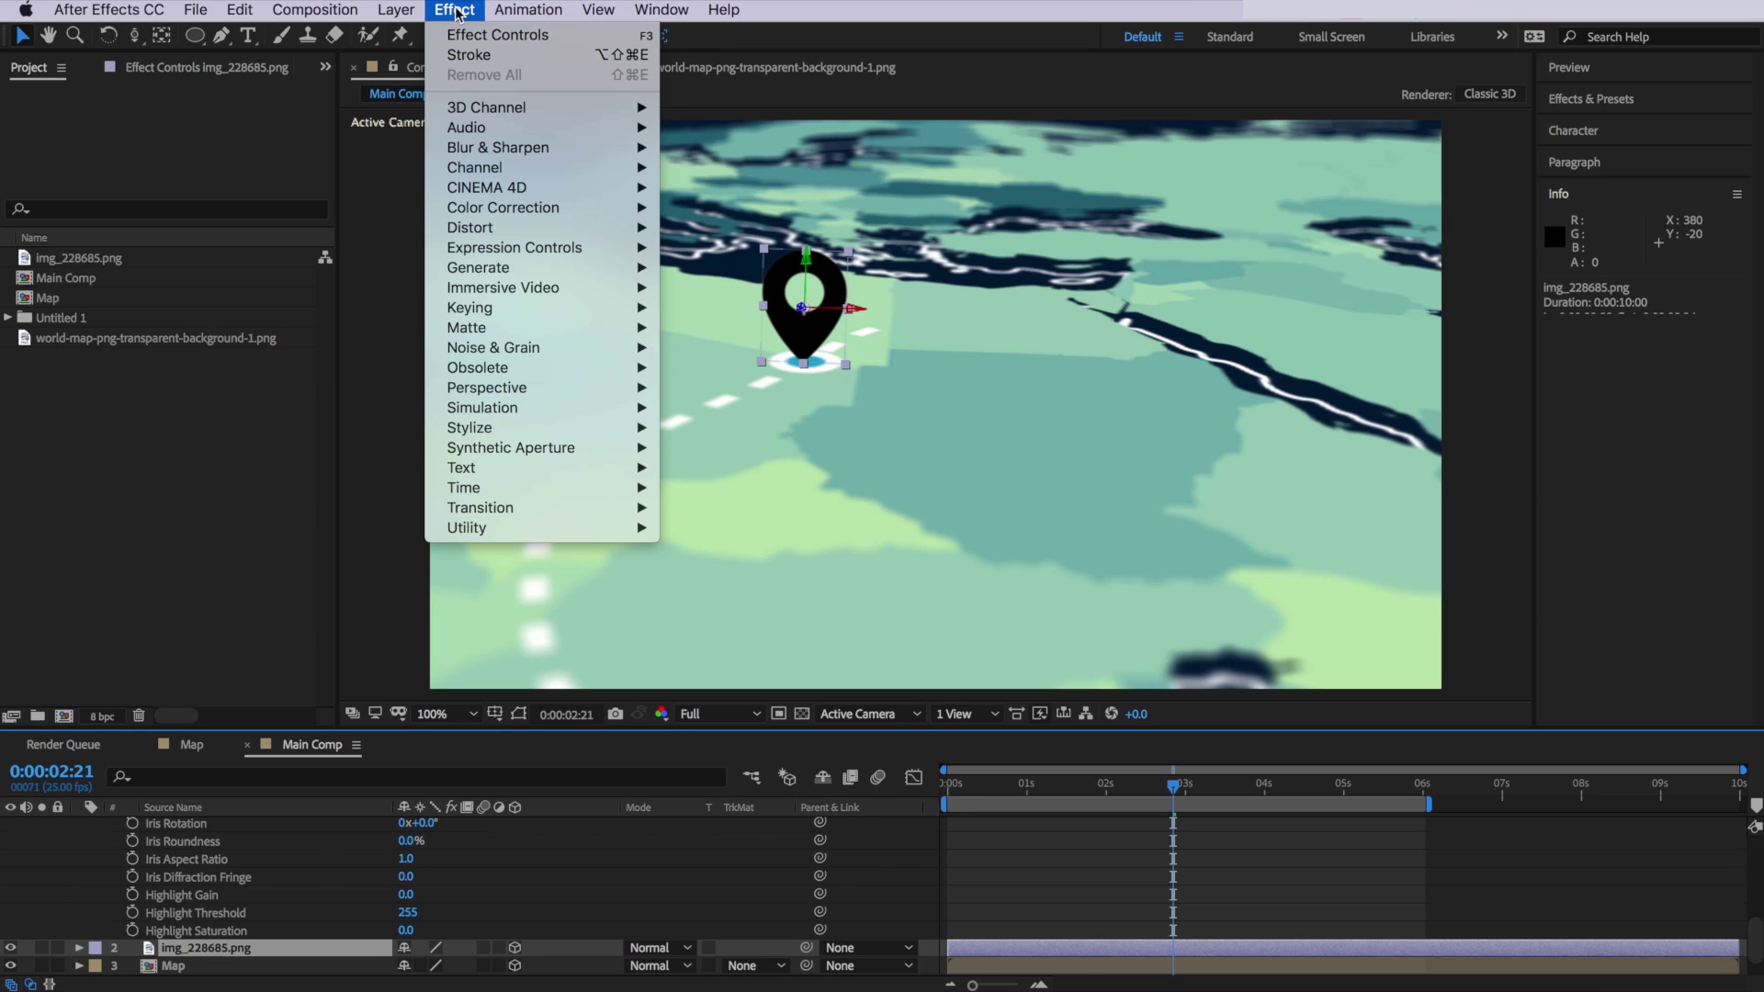
mouse_move(487, 271)
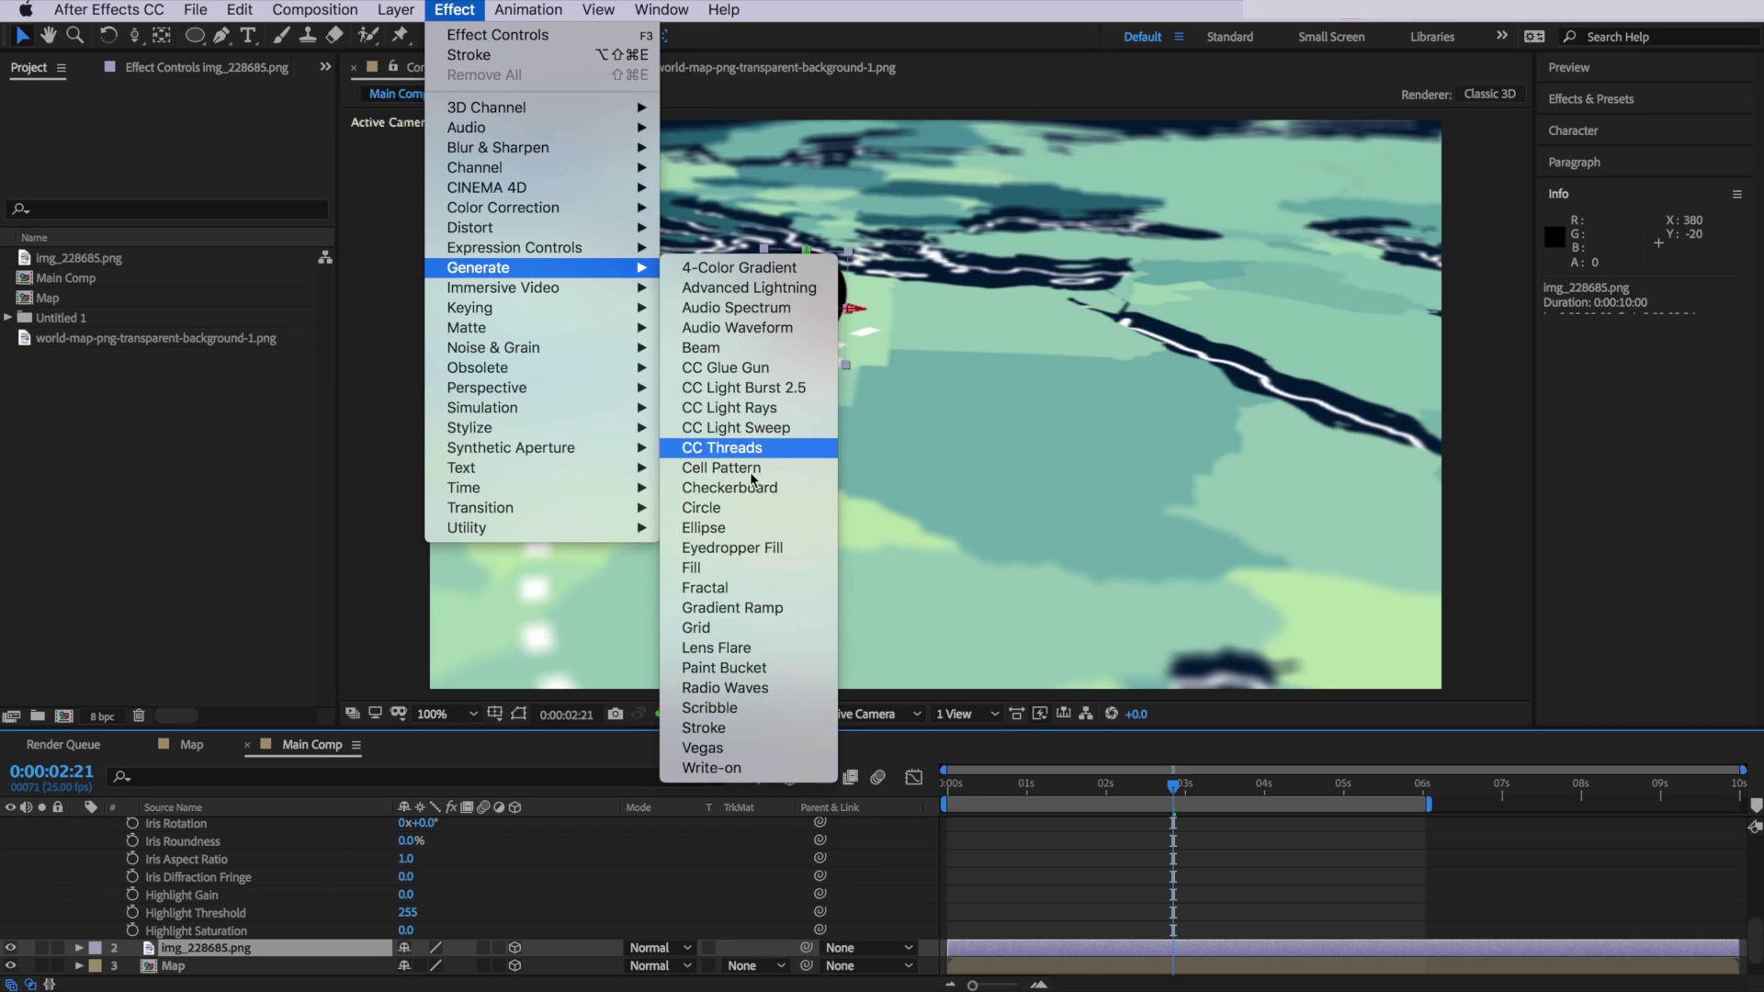
click(698, 568)
click(222, 168)
click(548, 363)
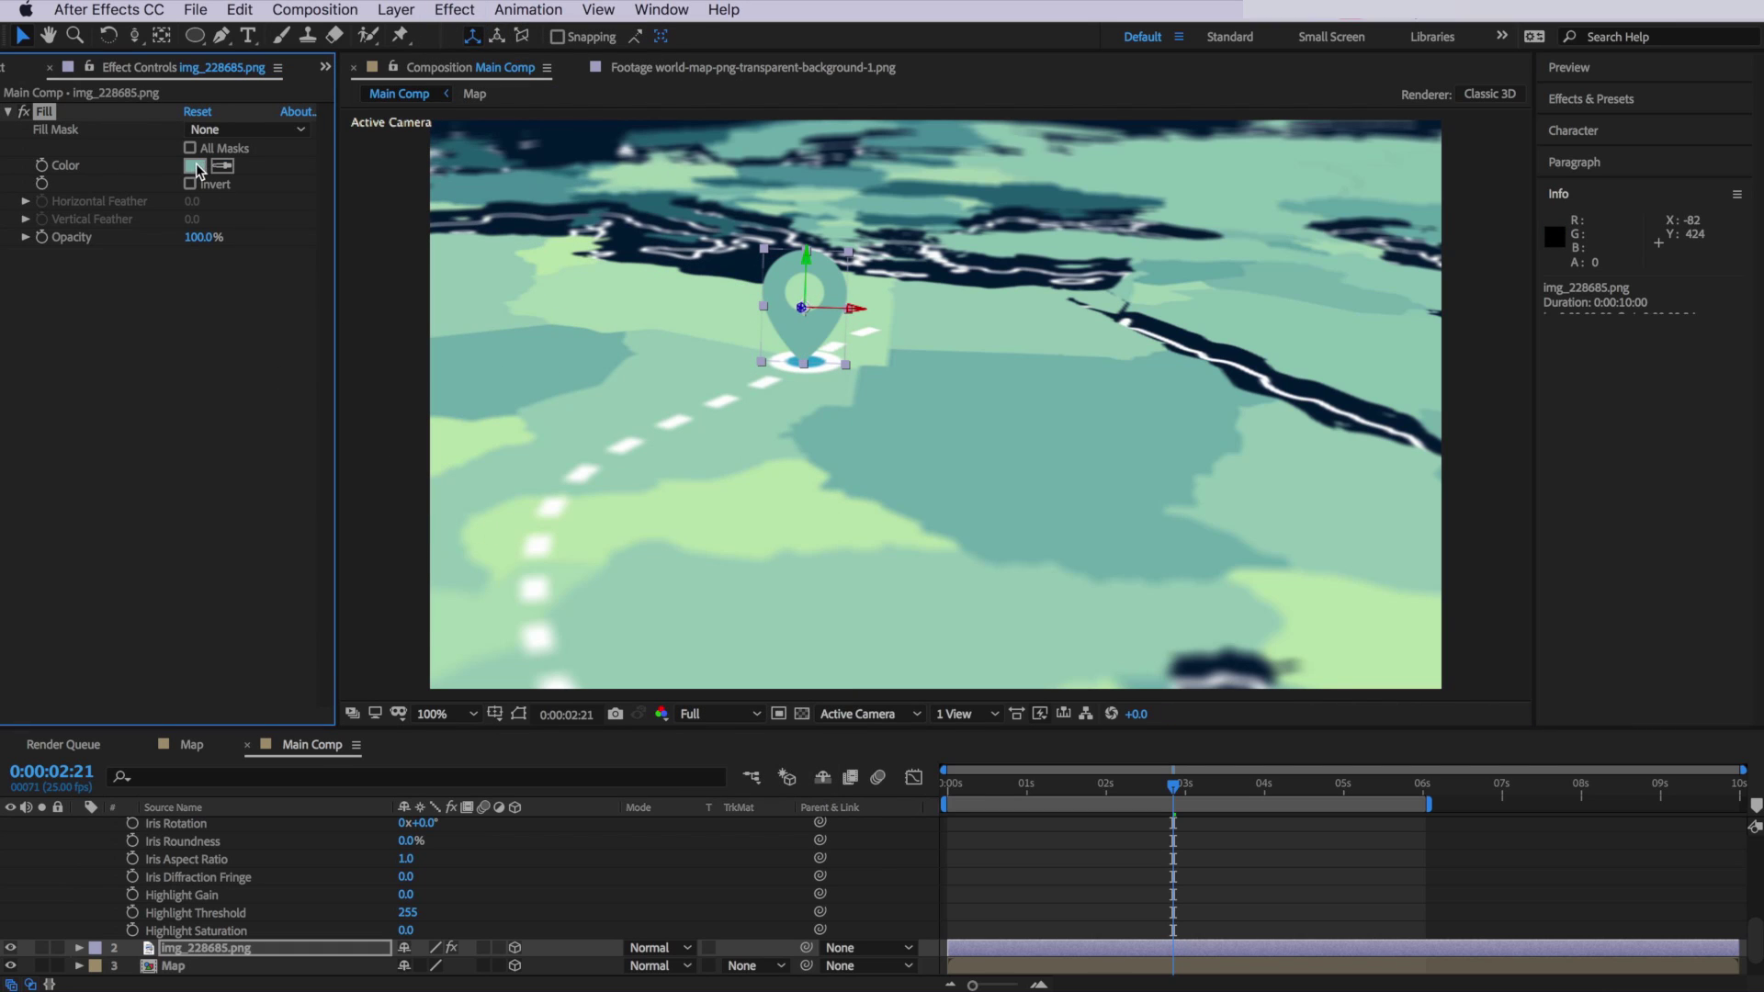
click(197, 168)
click(351, 520)
click(379, 484)
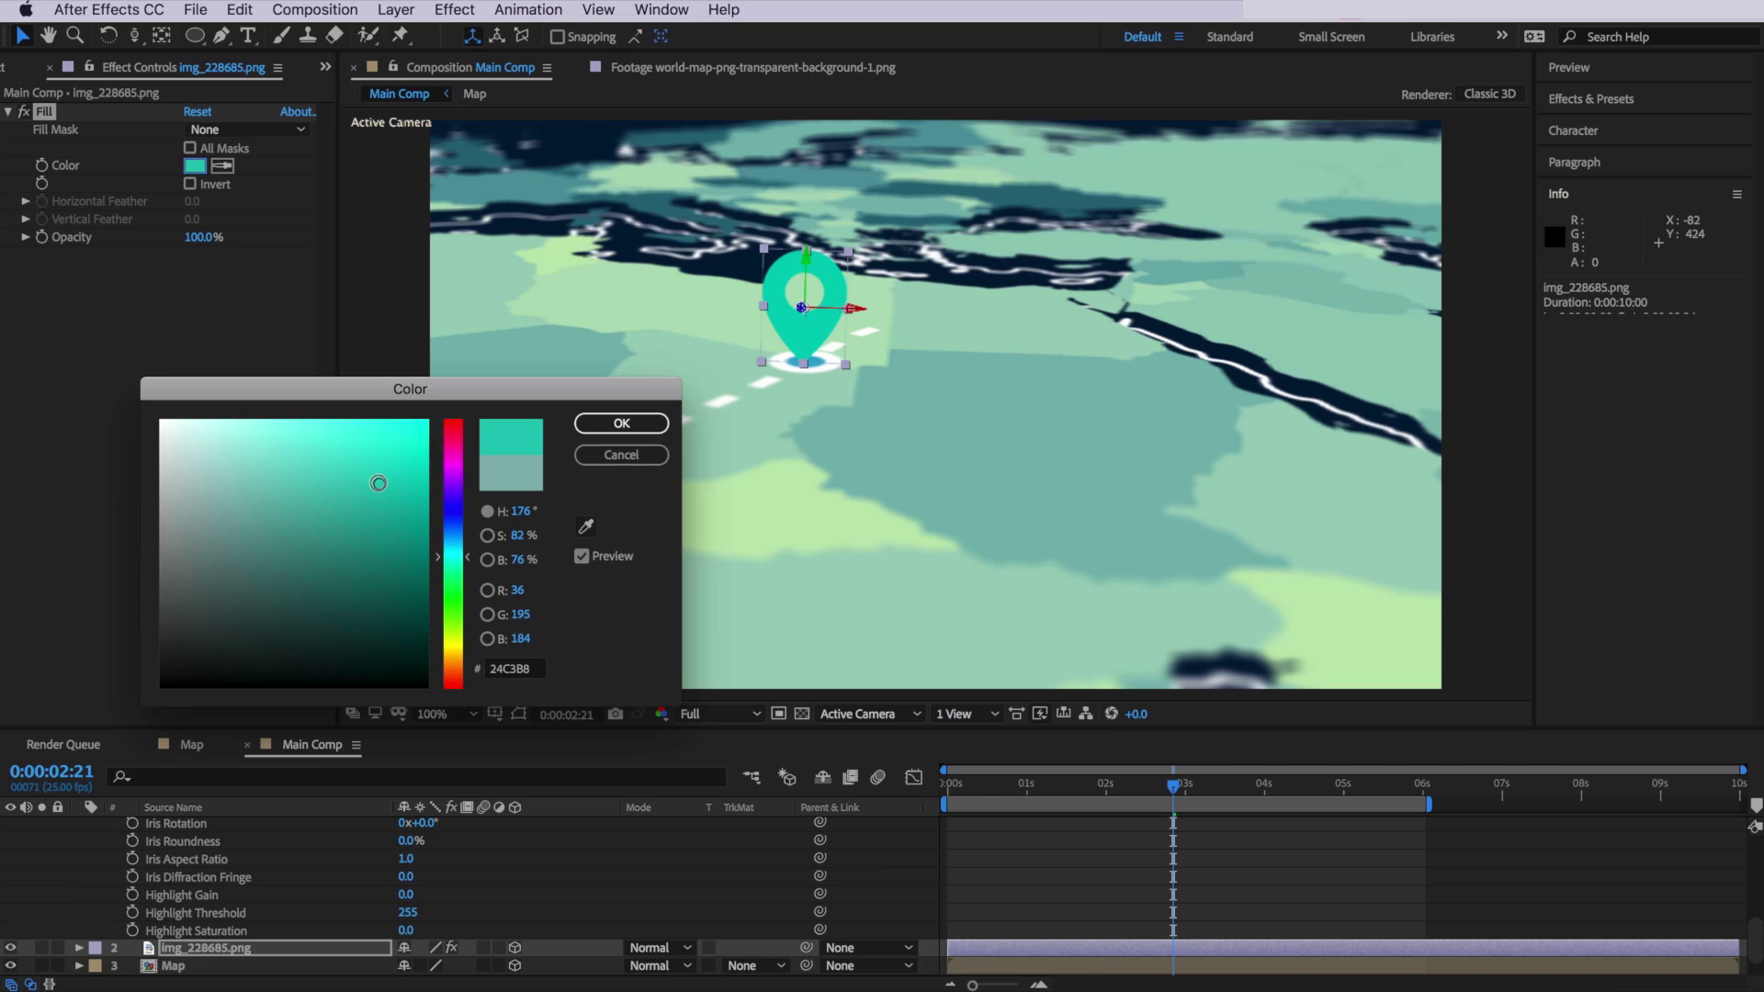
click(588, 528)
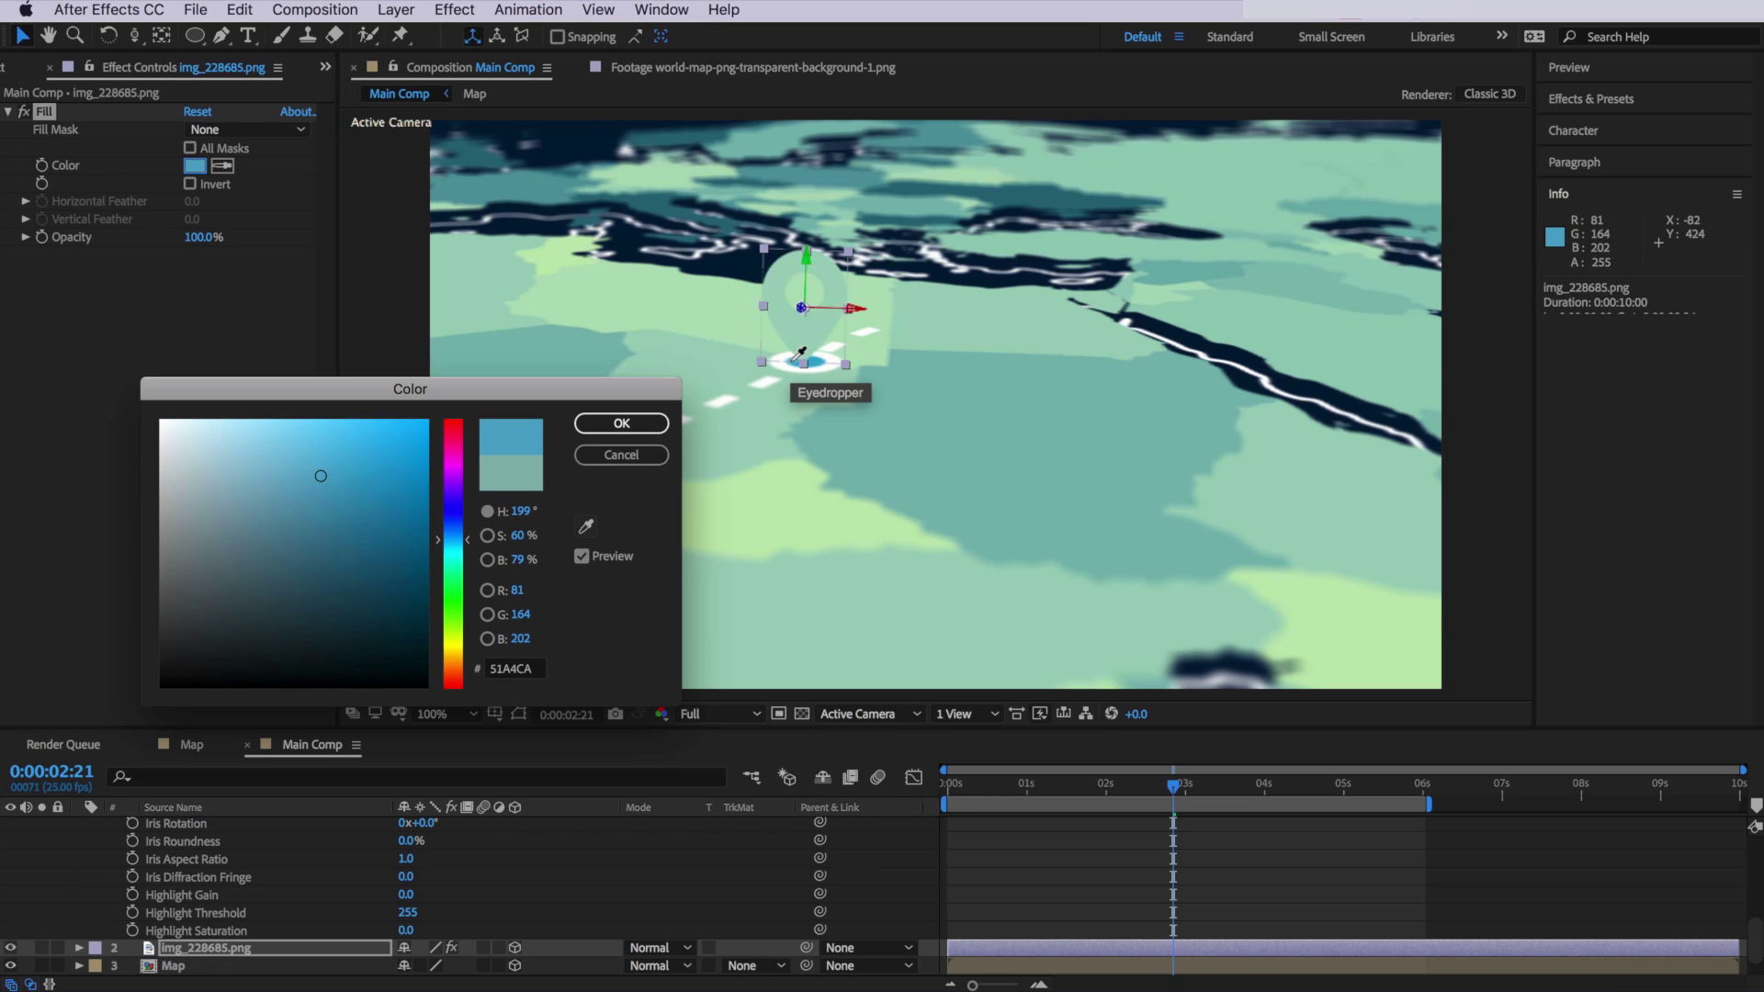
click(803, 306)
click(612, 422)
mouse_move(808, 255)
mouse_down()
mouse_move(809, 174)
mouse_move(813, 253)
mouse_up()
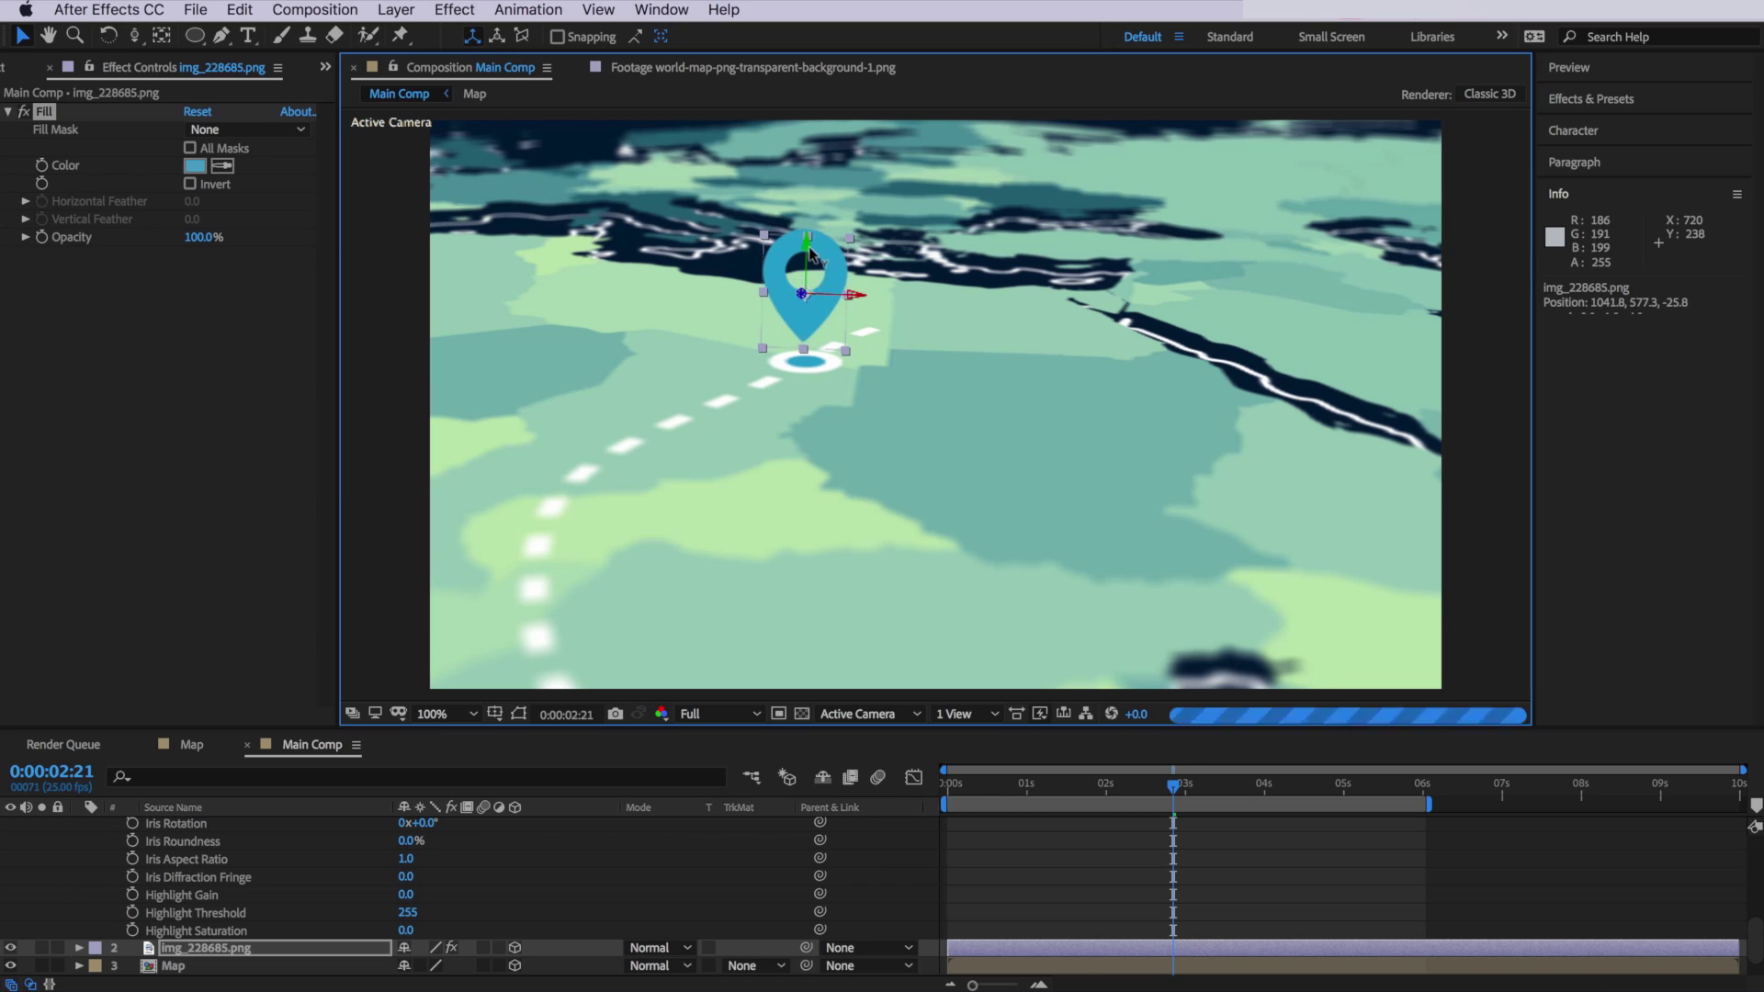
- Move the pin layer's start to 02:13 so it appears with the dot, check it, and return to Map
click(1148, 783)
key(s)
drag(947, 930, 1141, 938)
mouse_move(1167, 783)
mouse_down()
mouse_move(1107, 793)
mouse_move(1222, 792)
mouse_move(1131, 789)
mouse_move(1180, 787)
mouse_up()
key(space)
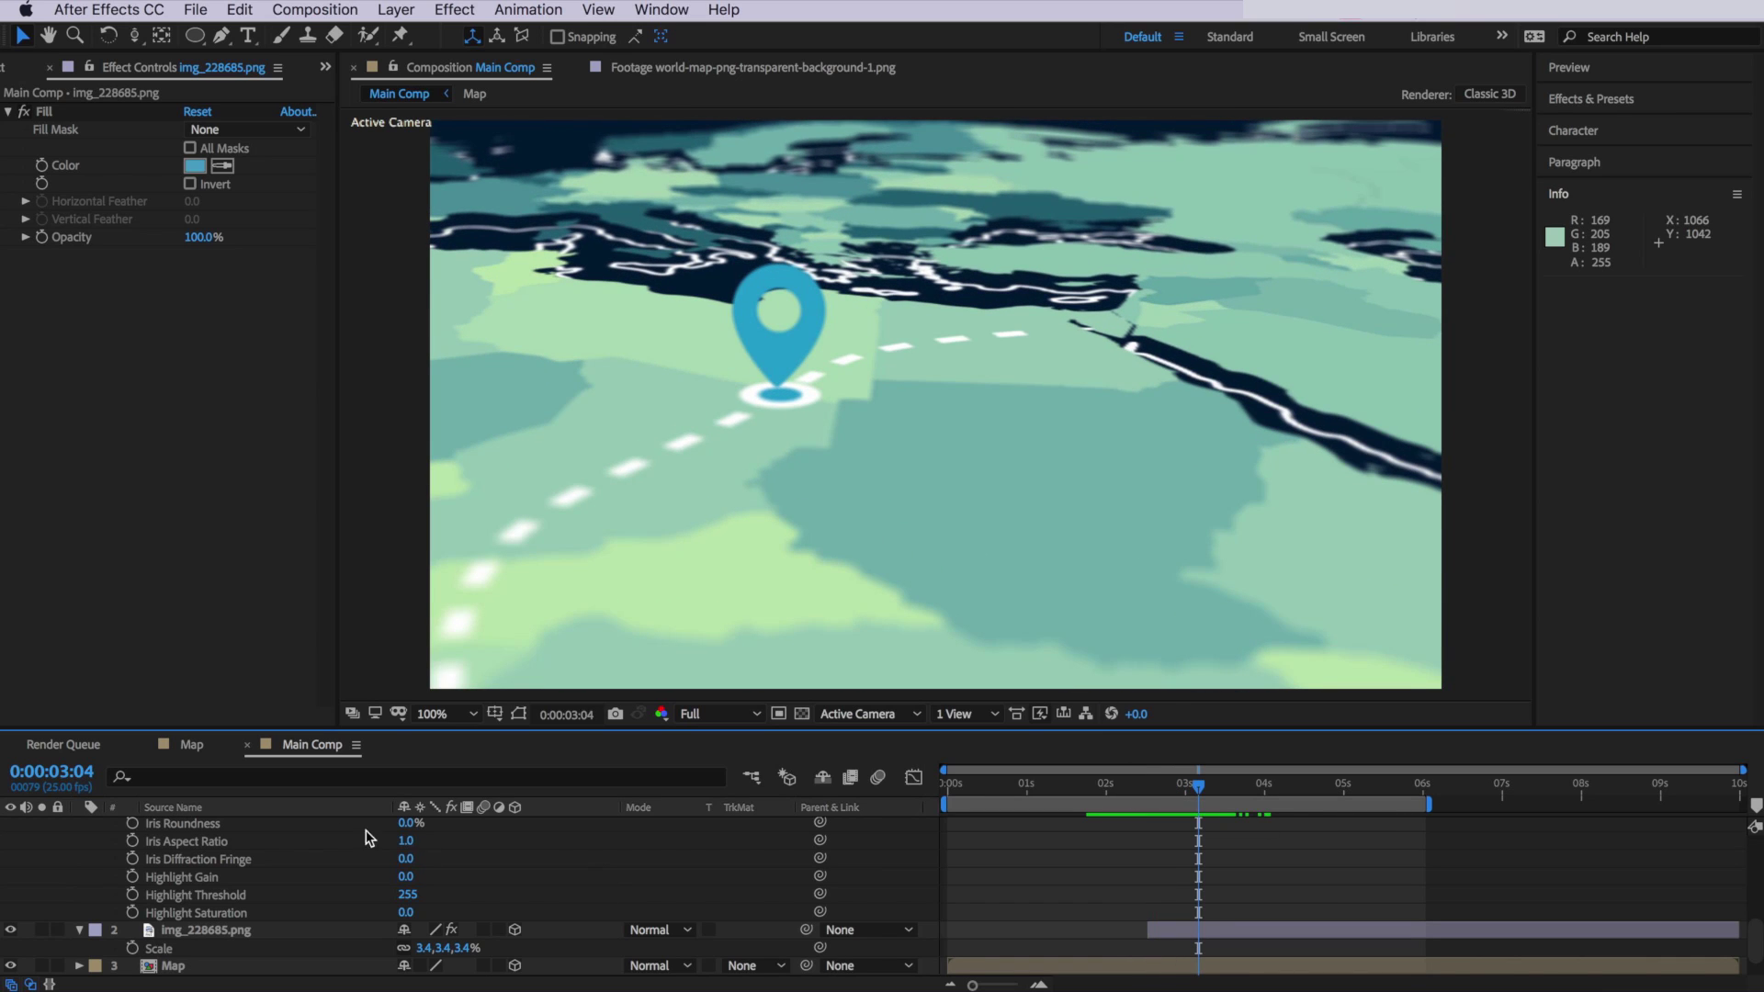
click(191, 746)
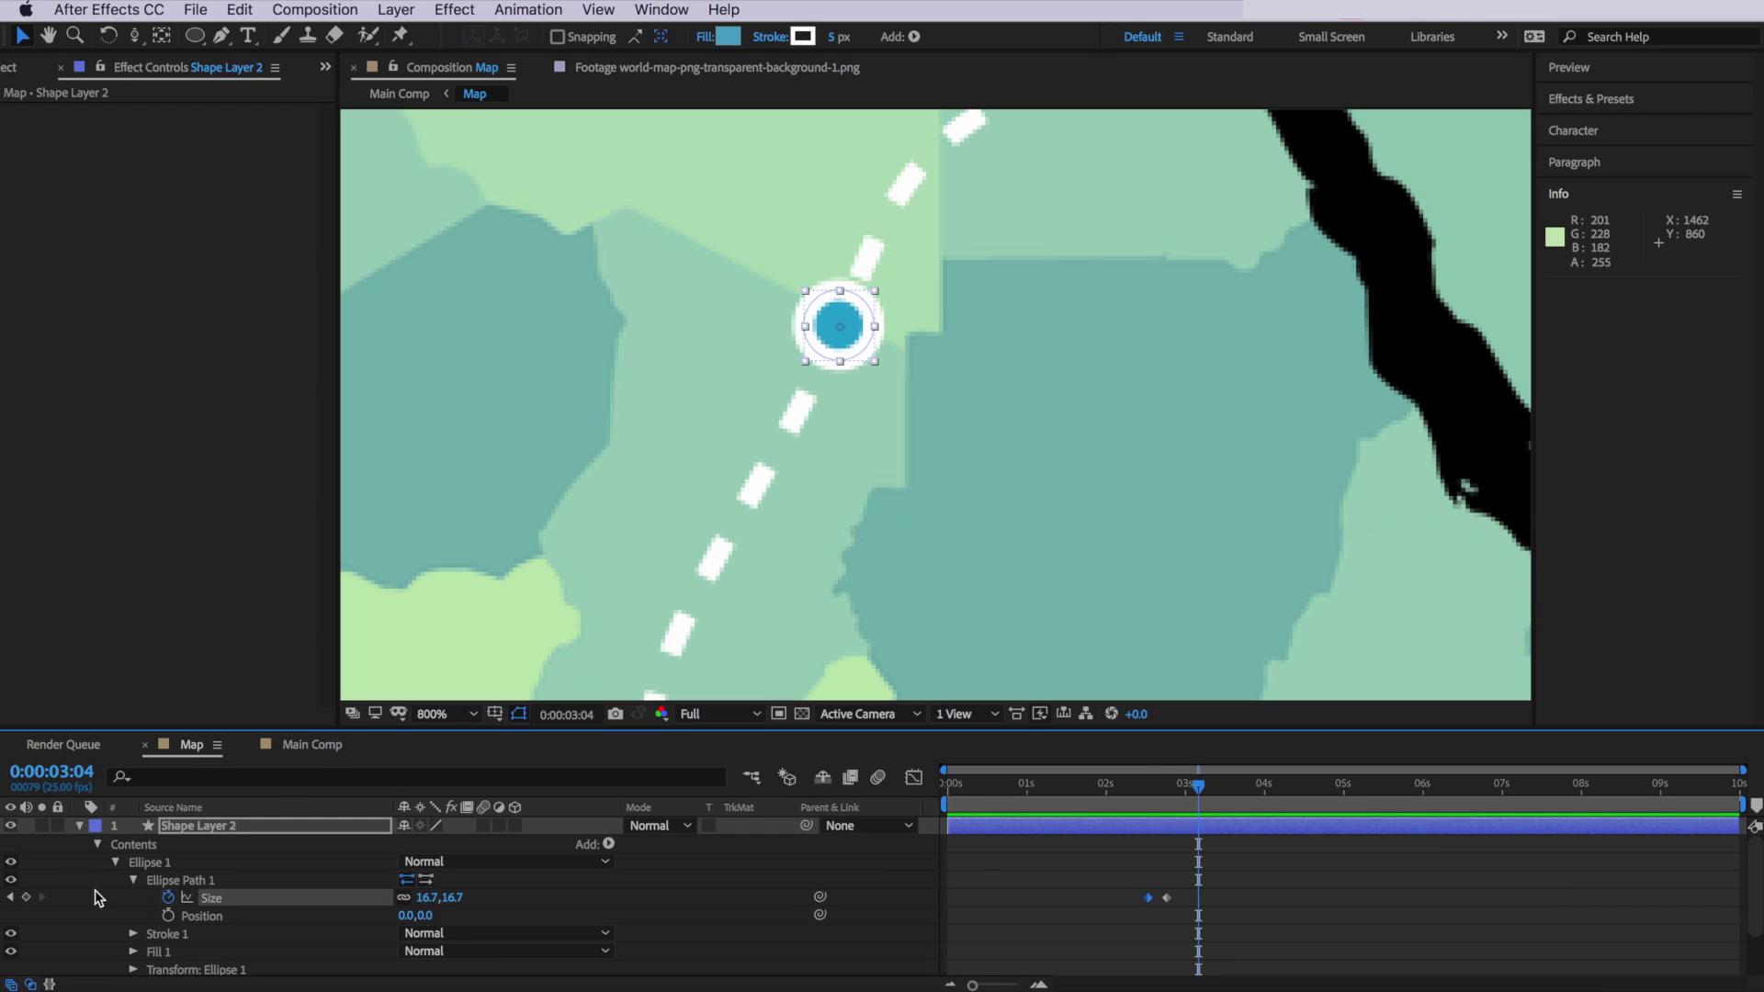
- Apply a Drop Shadow effect to both Shape Layer 1 and Shape Layer 2
click(75, 827)
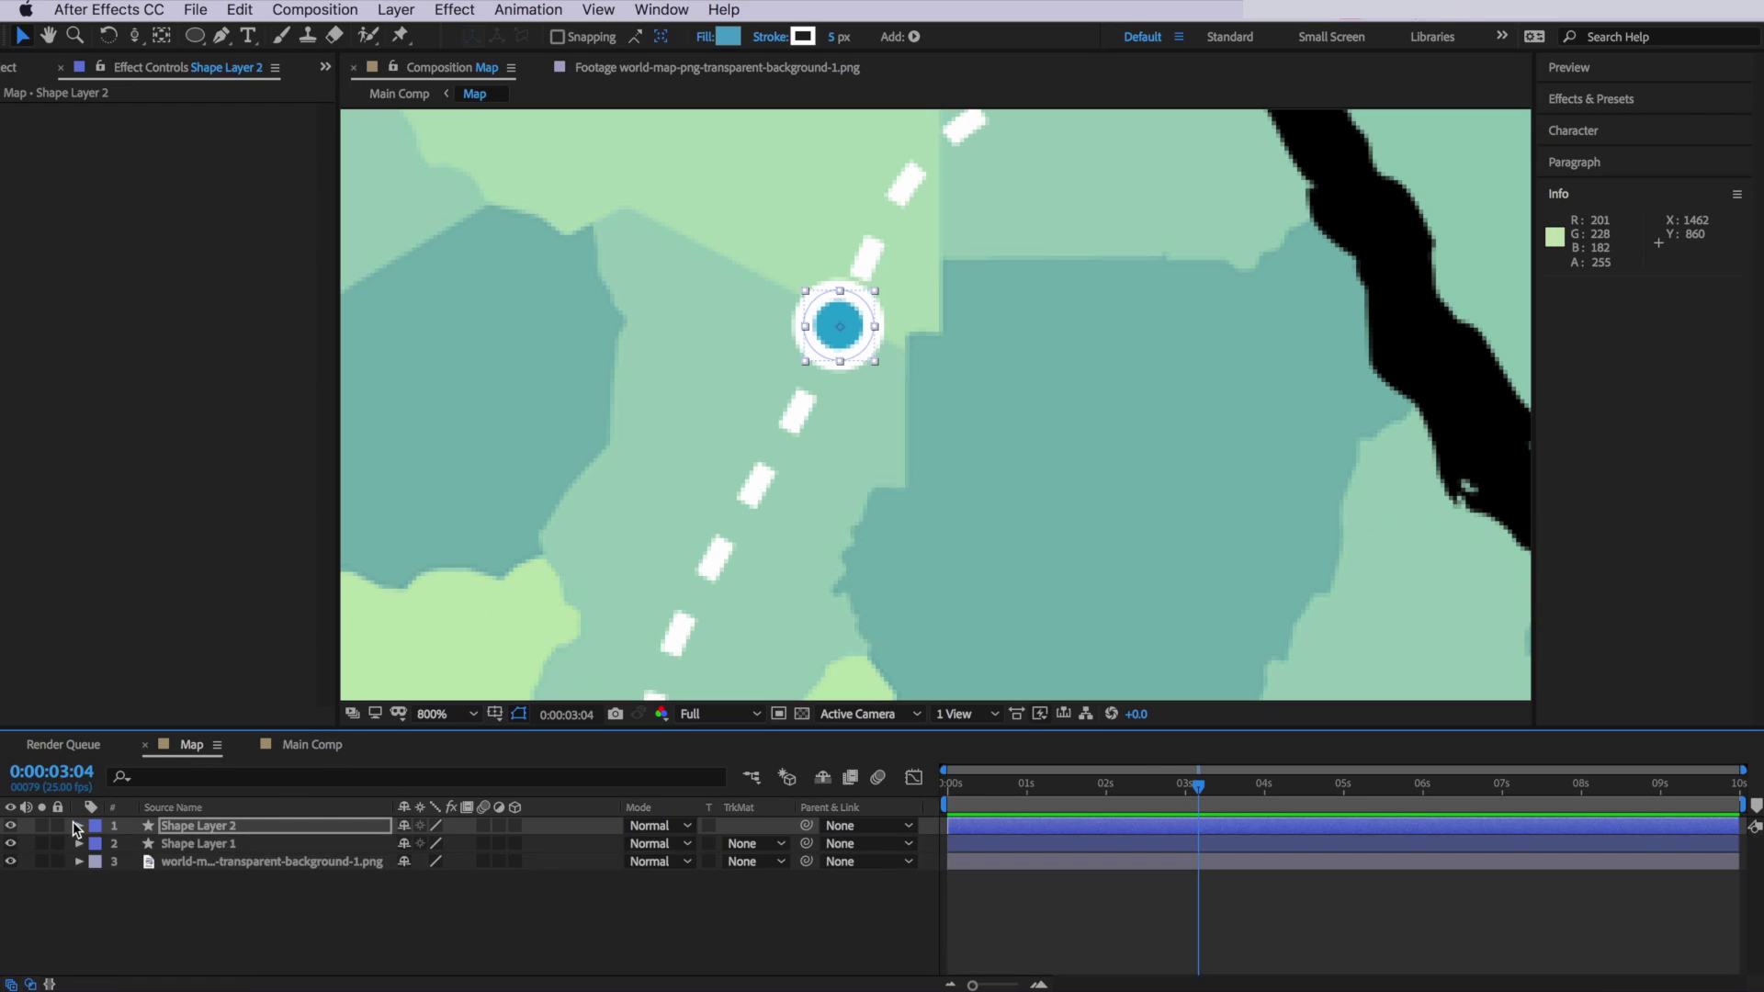
click(180, 843)
shift+click(190, 825)
click(454, 9)
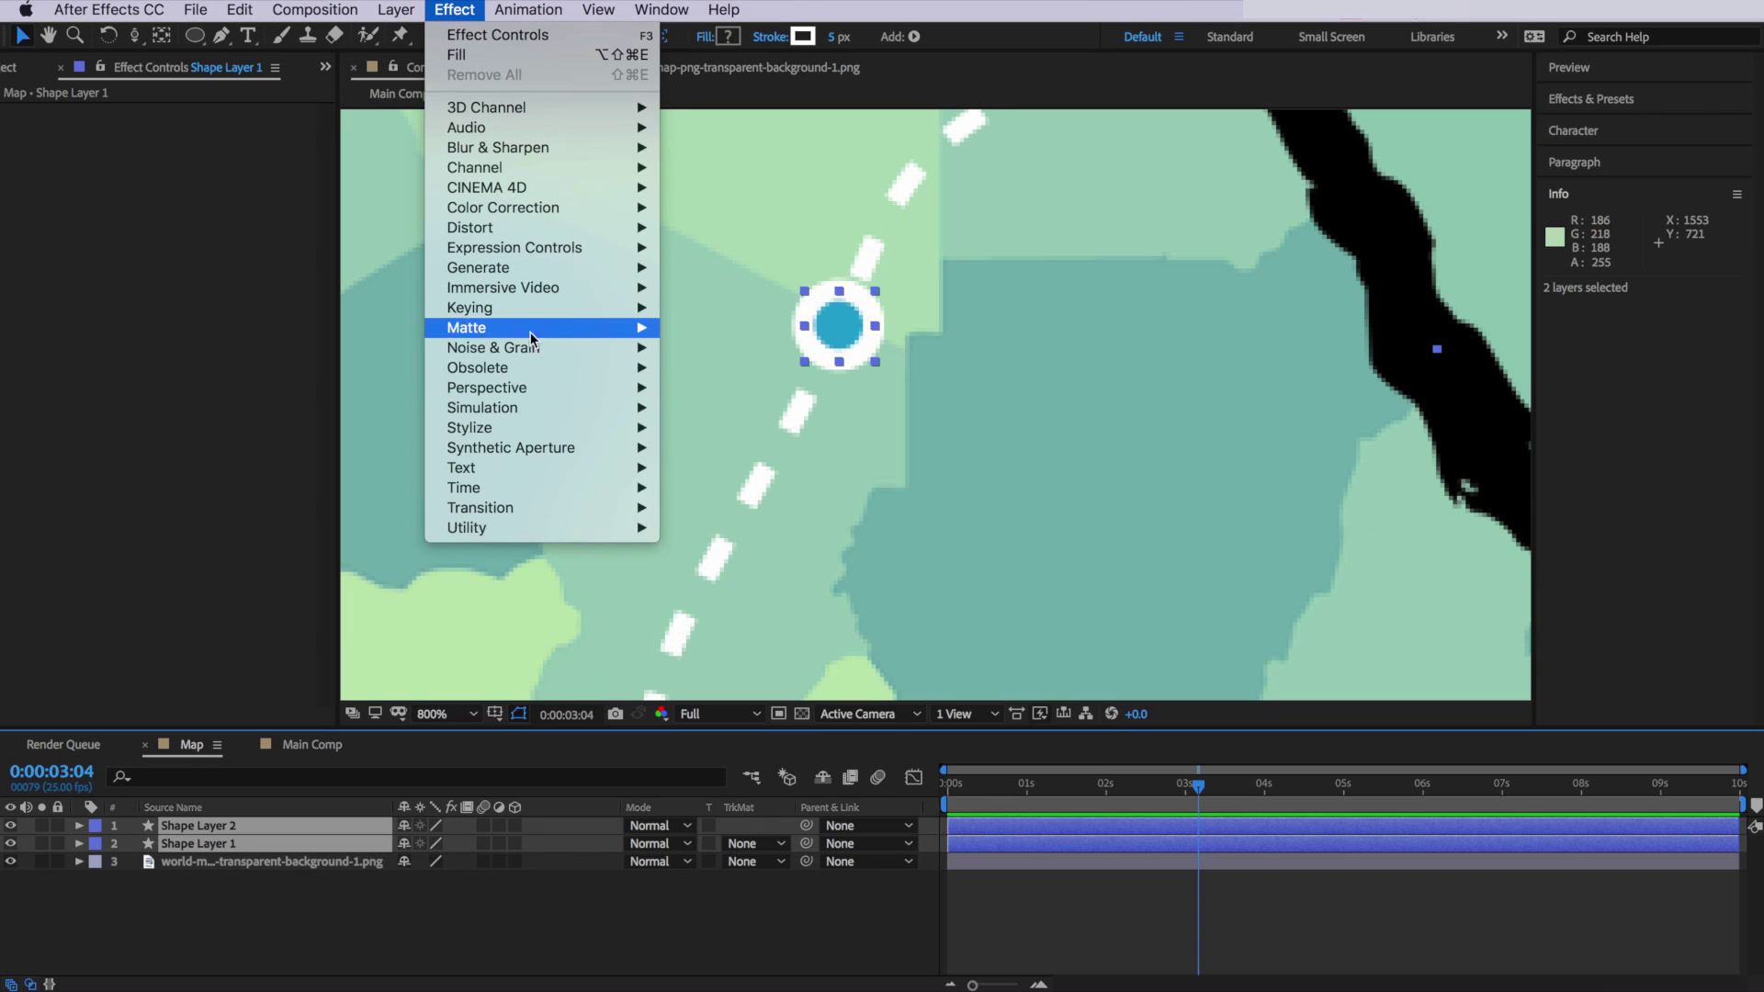
mouse_move(531, 388)
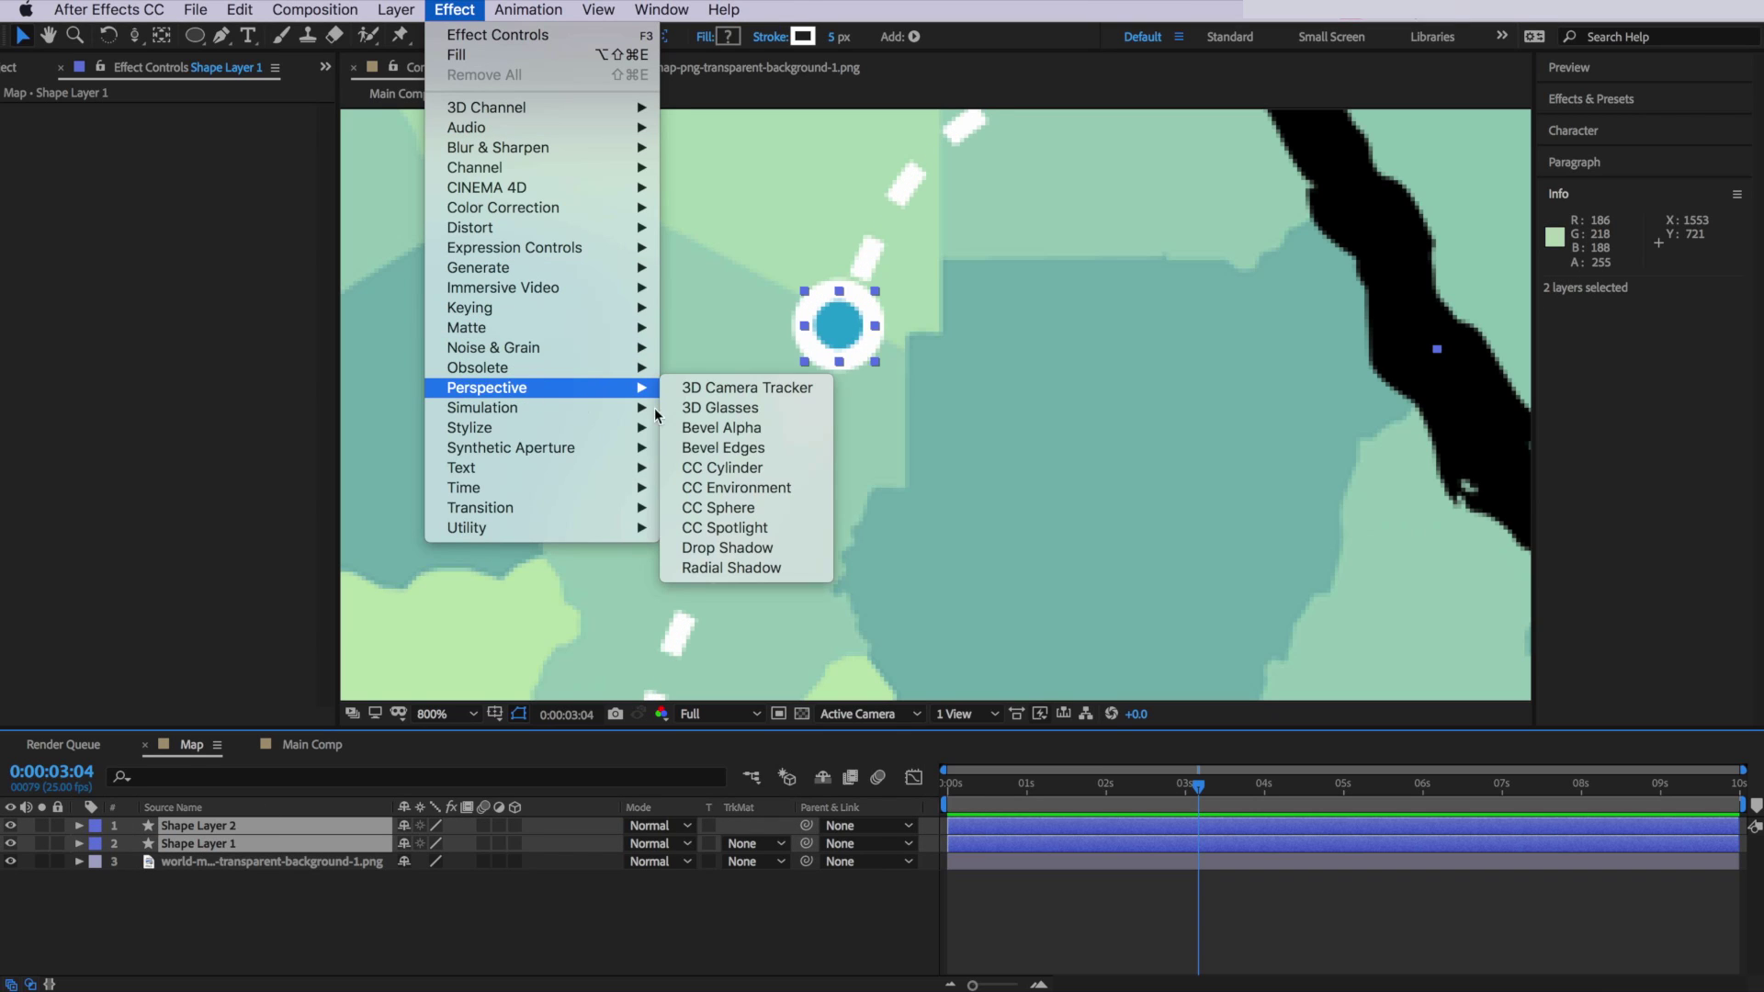
click(728, 548)
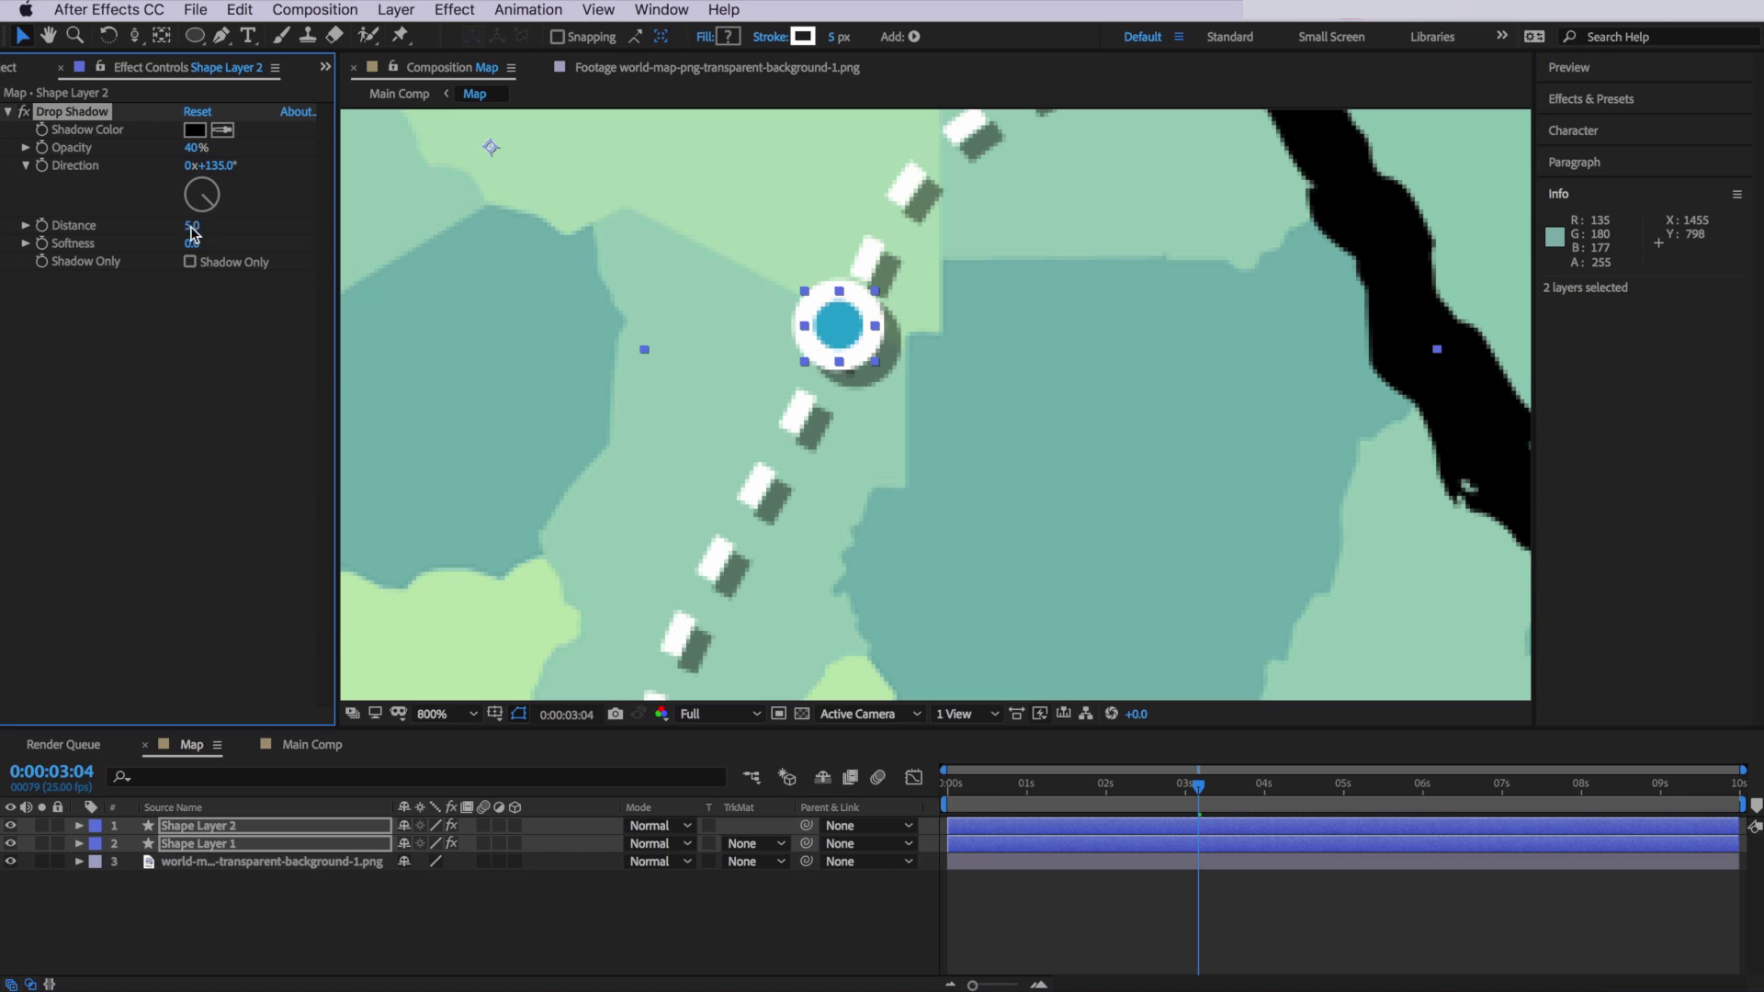
- Set the shadow distance to 2 and opacity to 55%, then preview Main Comp
text(2)
key(Return)
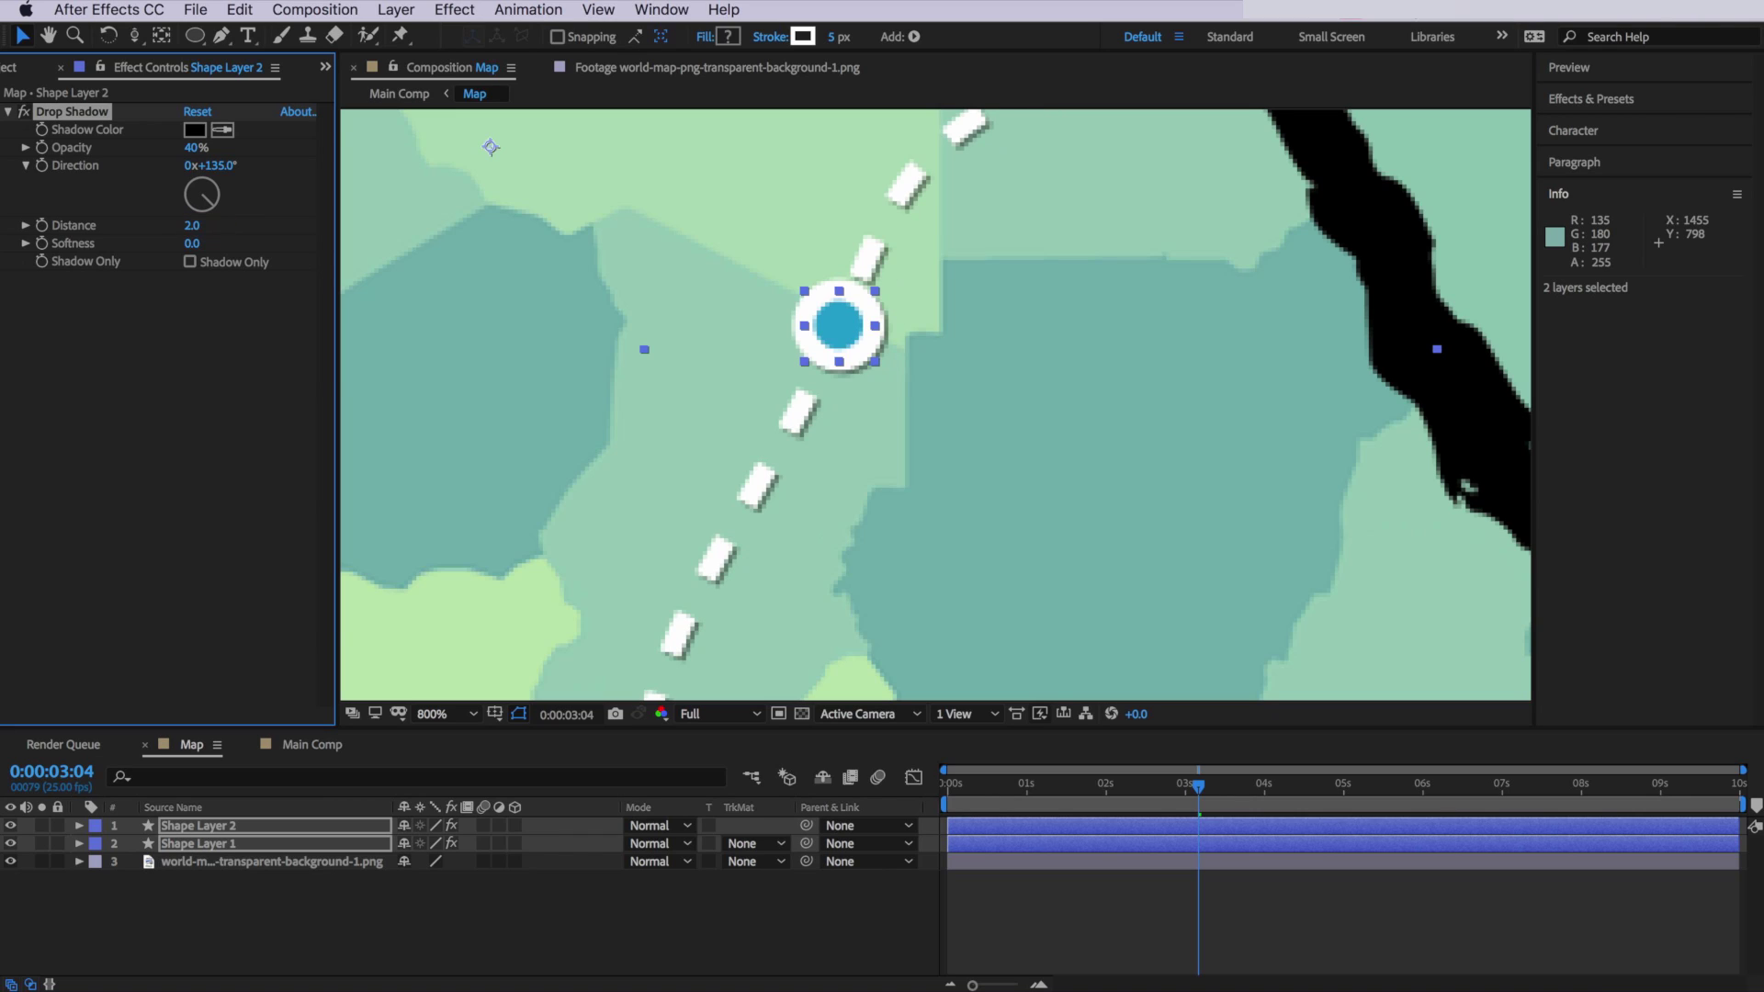
click(168, 424)
drag(189, 148, 228, 147)
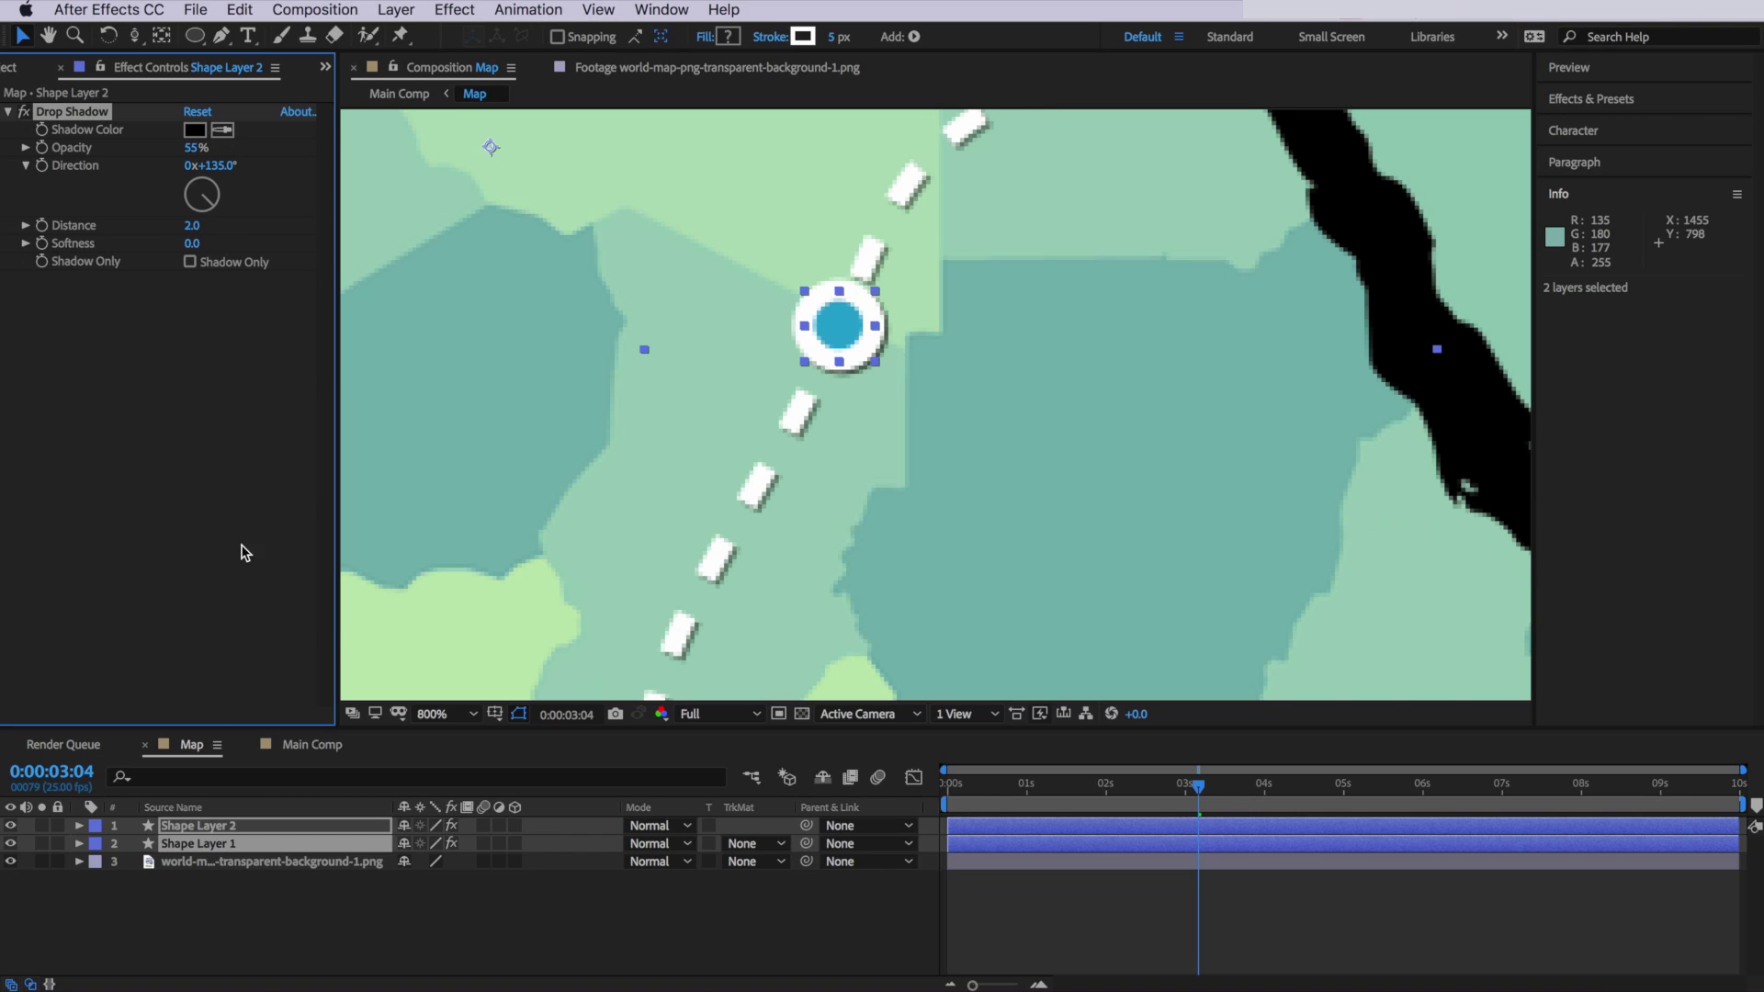
click(285, 742)
key(space)
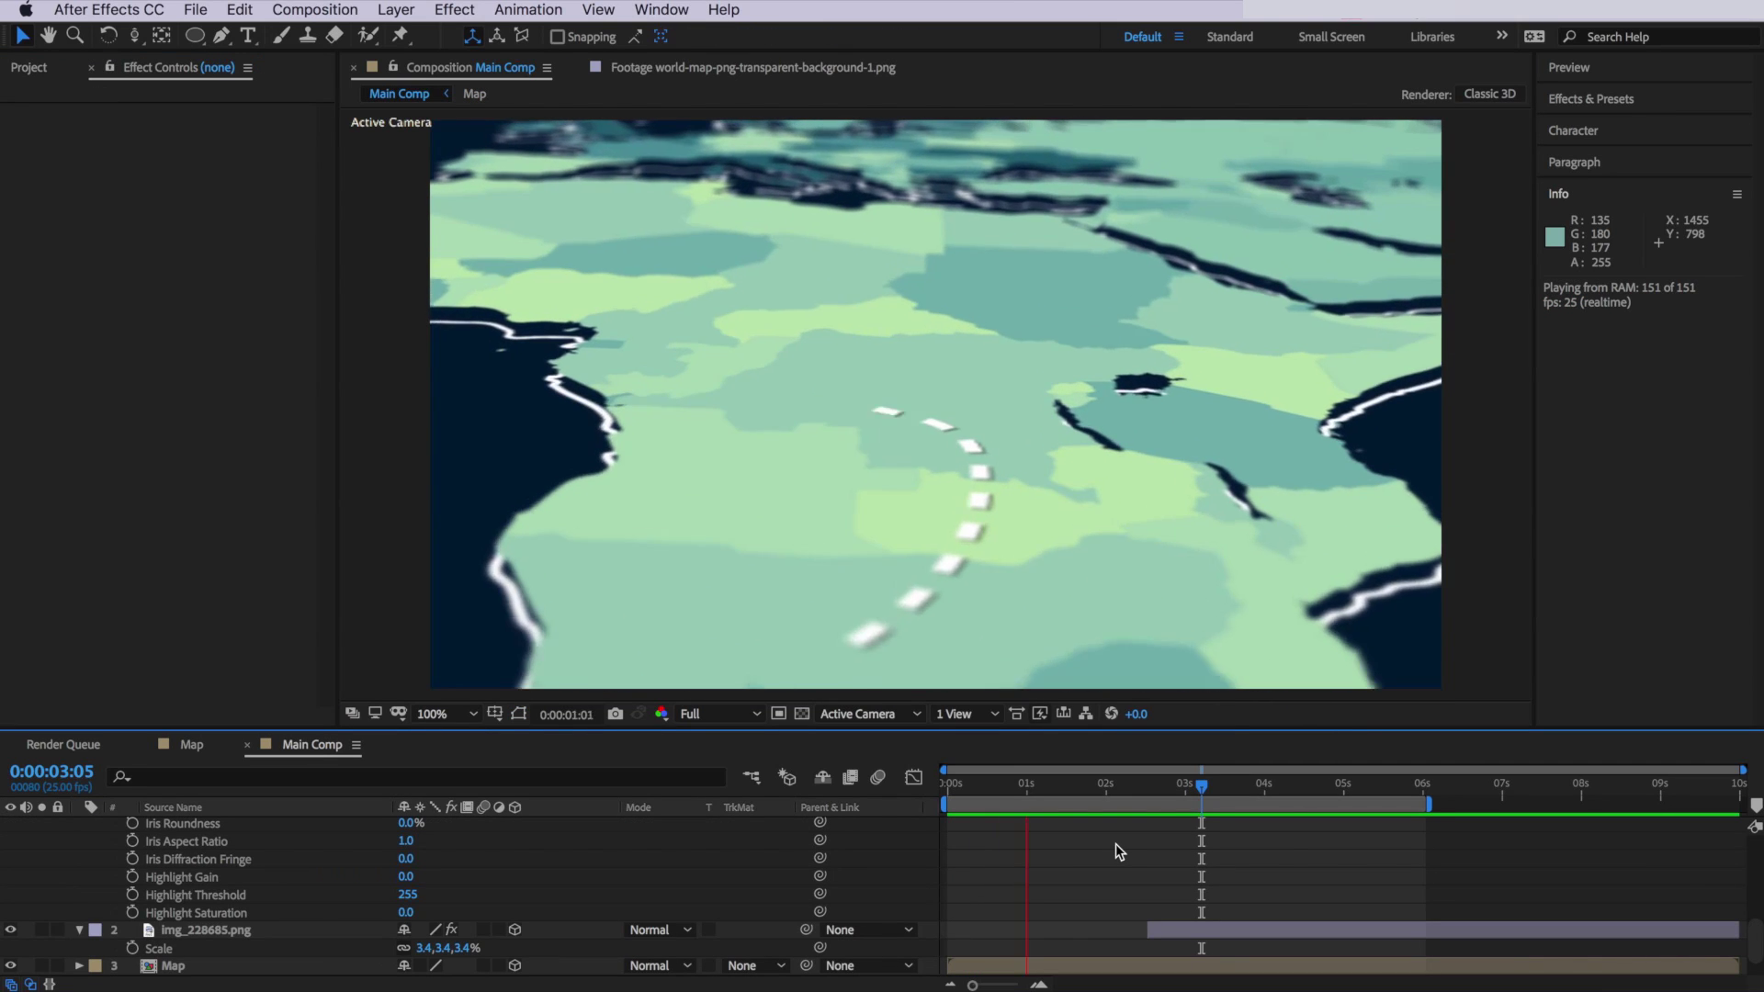